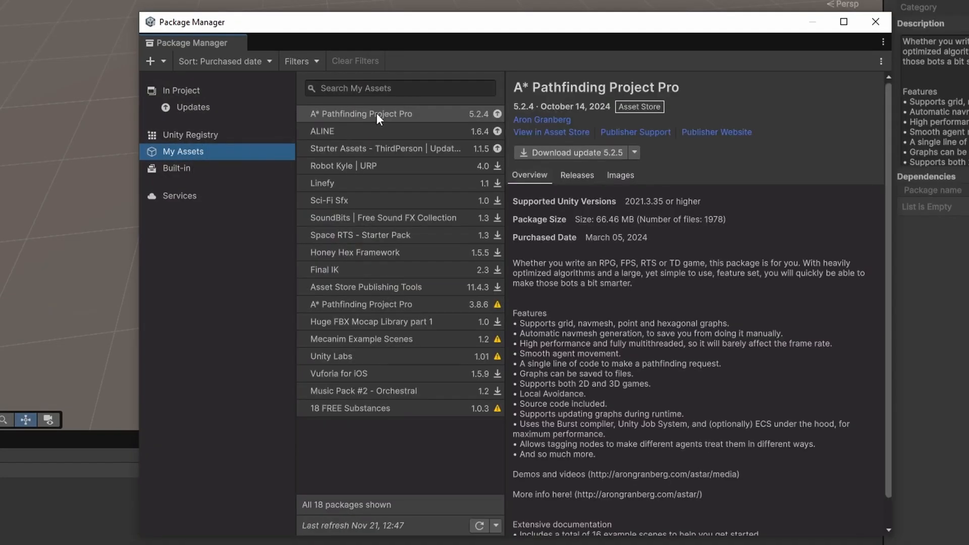
Download update 5.2.5 of A* Pathfinding Project Pro, import the full package, and dismiss its welcome window.
click(376, 113)
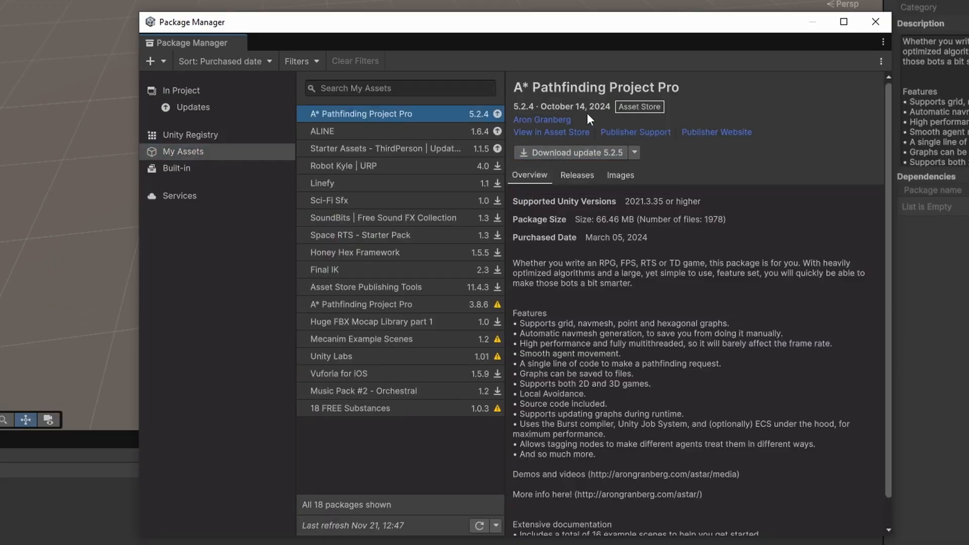
click(580, 153)
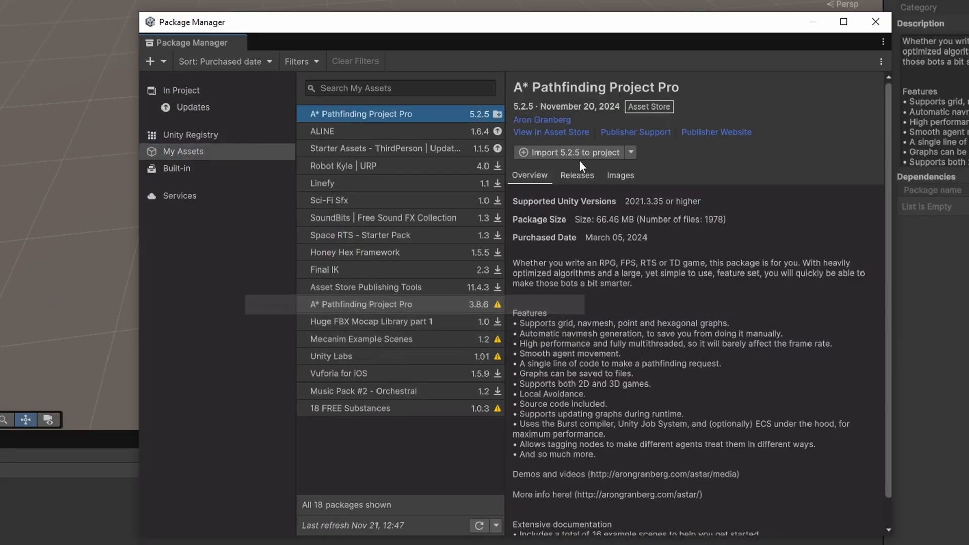
click(555, 153)
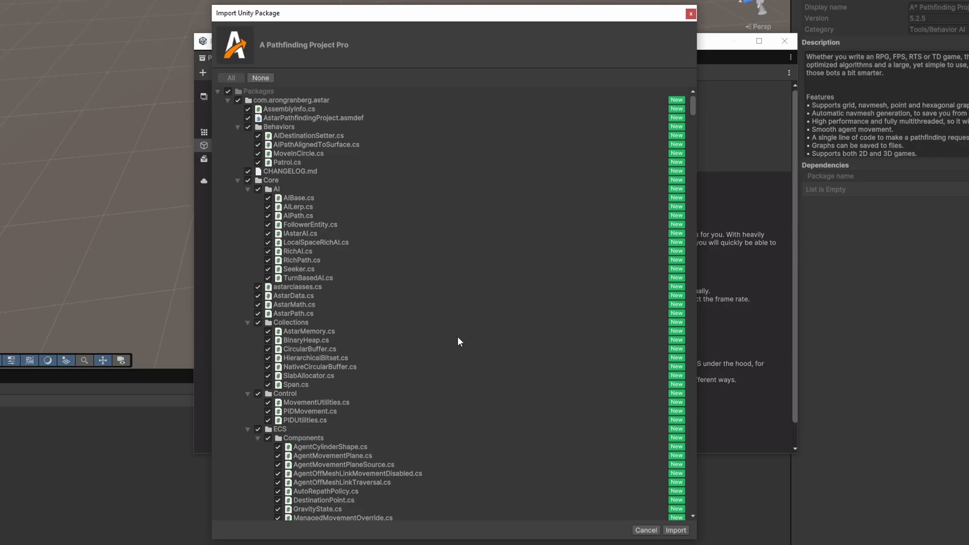
click(675, 530)
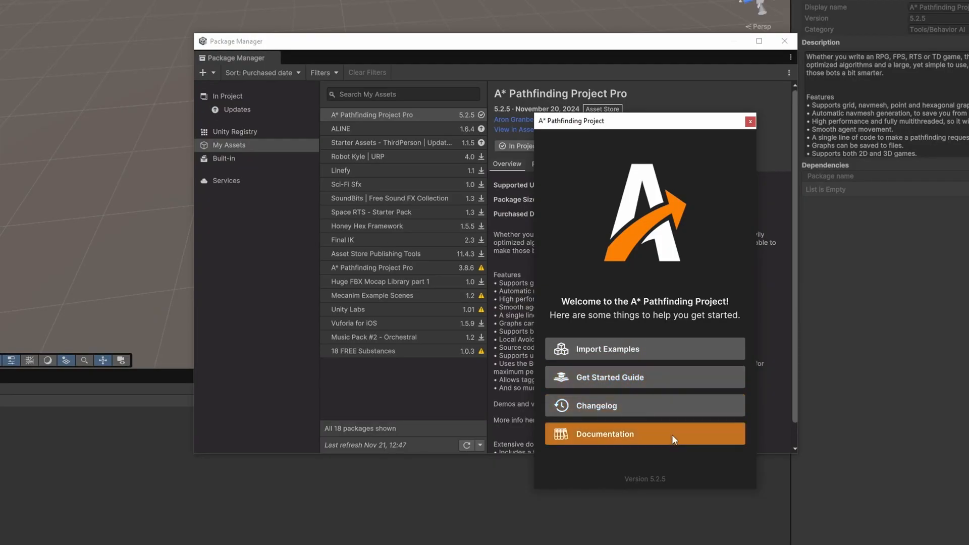
click(750, 122)
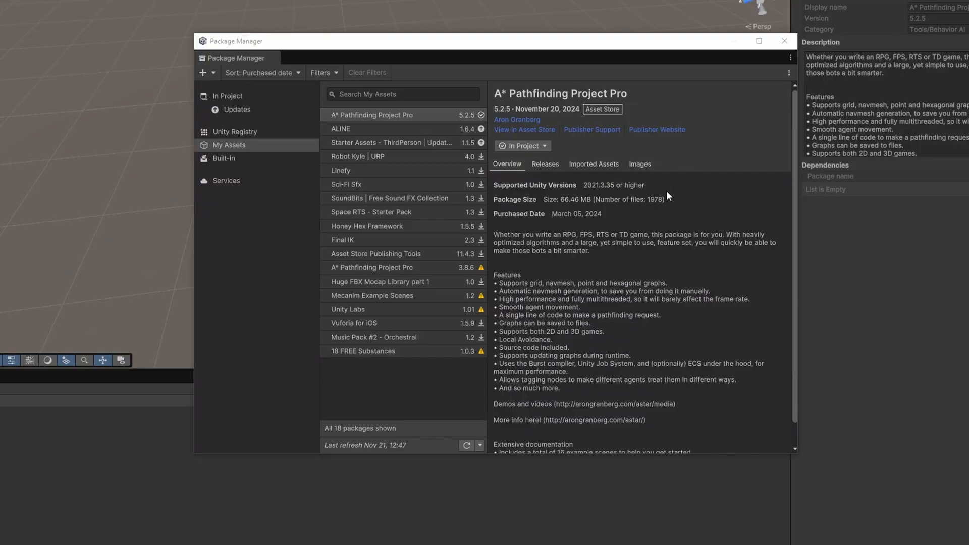
Import the Example scenes sample of the installed A* Pathfinding Project package and close the package manager.
click(233, 98)
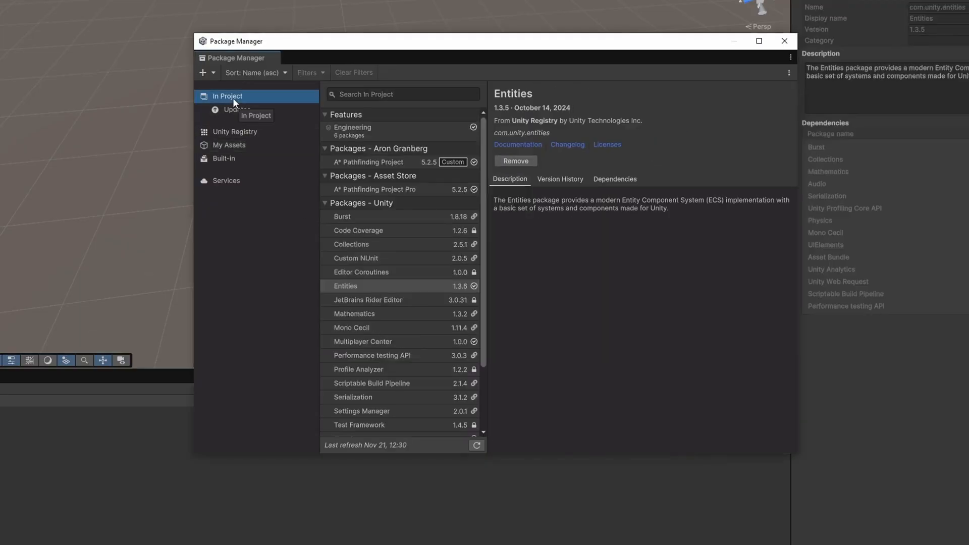
click(379, 162)
click(408, 192)
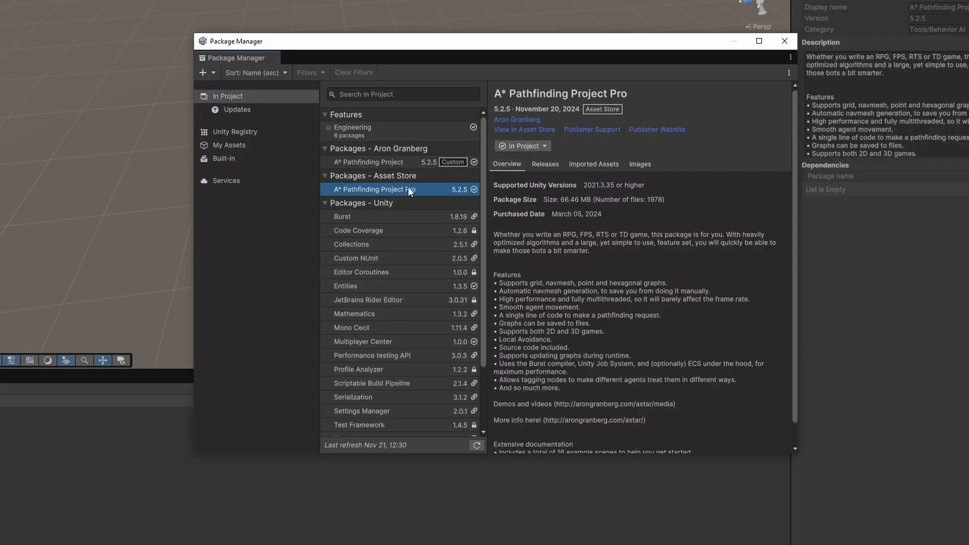
click(382, 162)
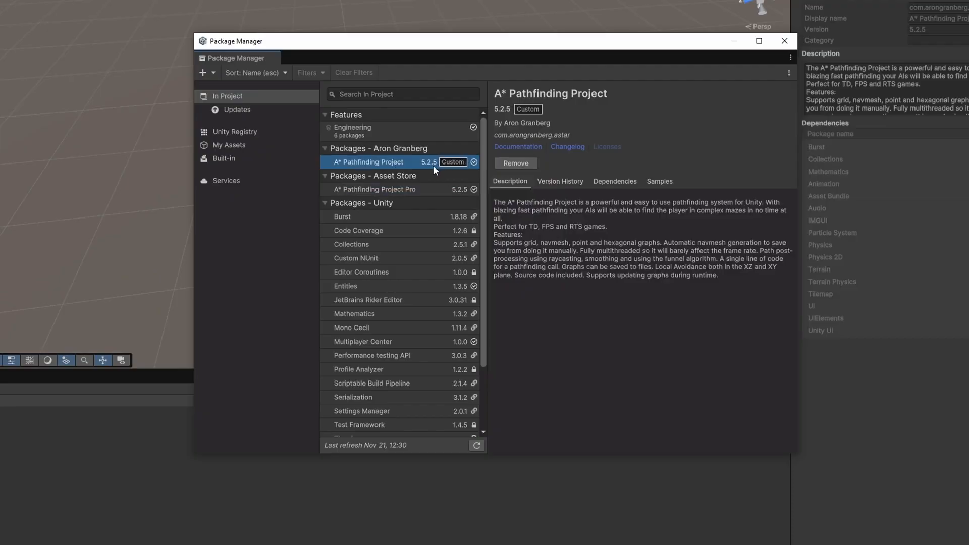
click(659, 183)
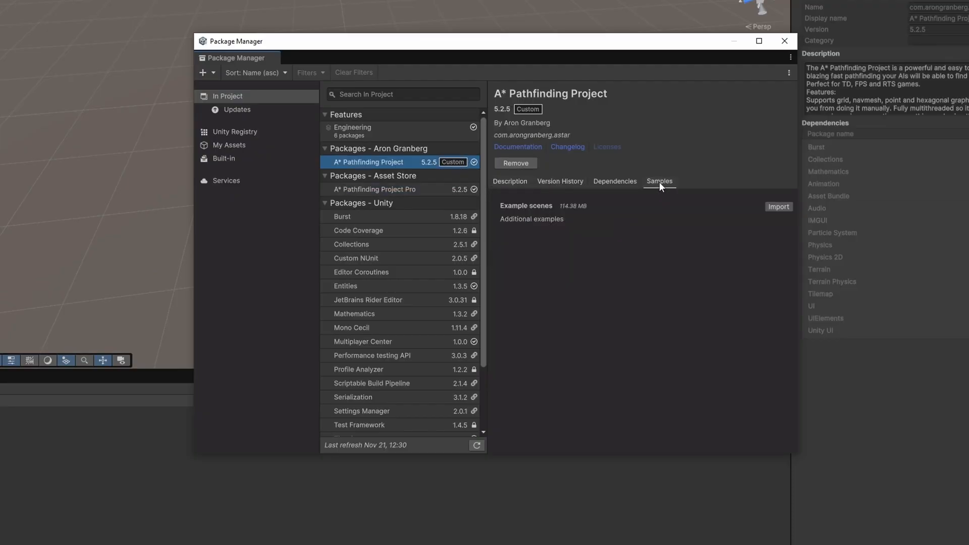
click(777, 207)
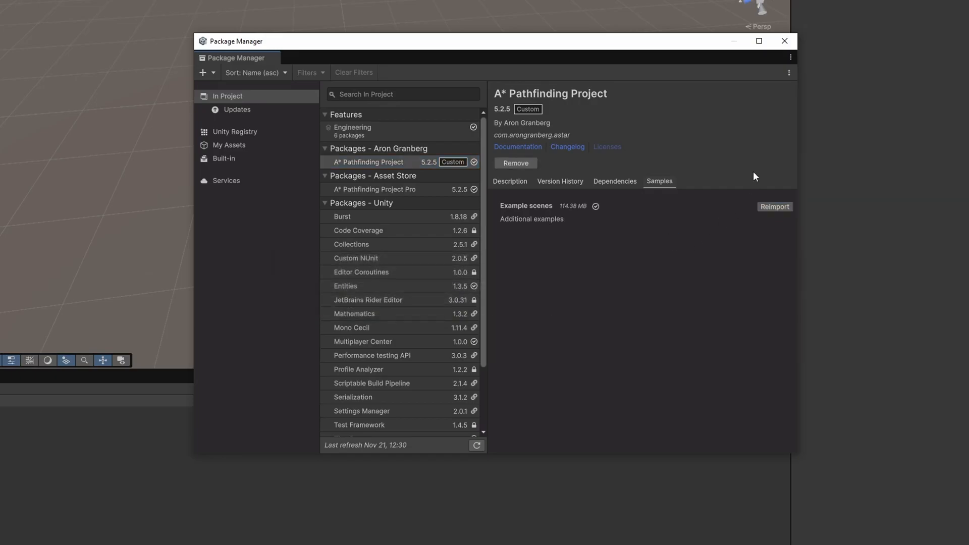
click(785, 41)
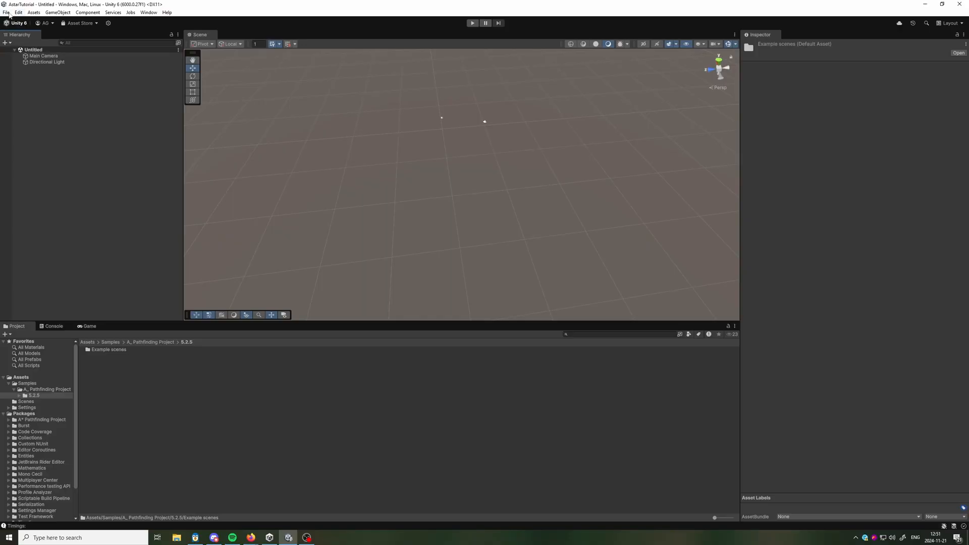
Create a new scene from the Basic (Built-in) template.
click(6, 12)
click(12, 22)
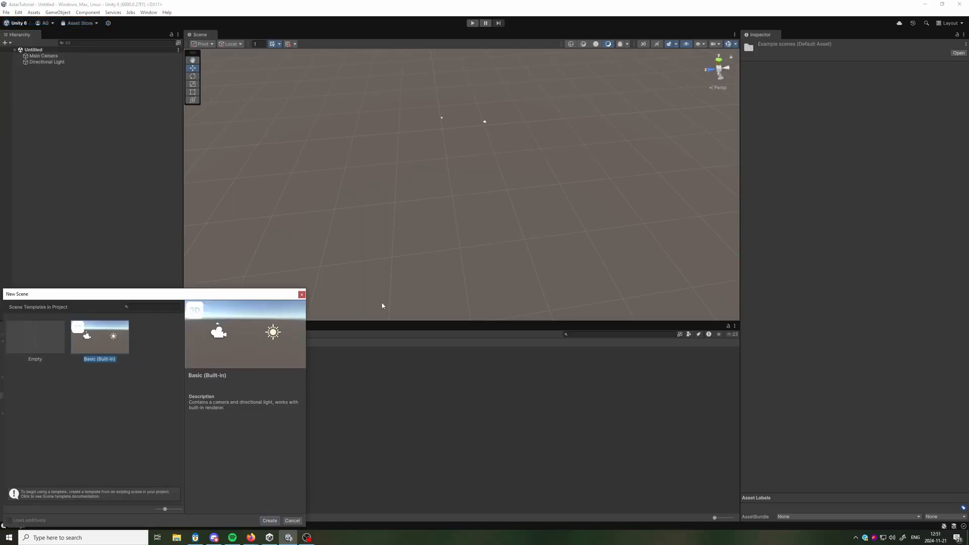
drag(262, 295, 538, 148)
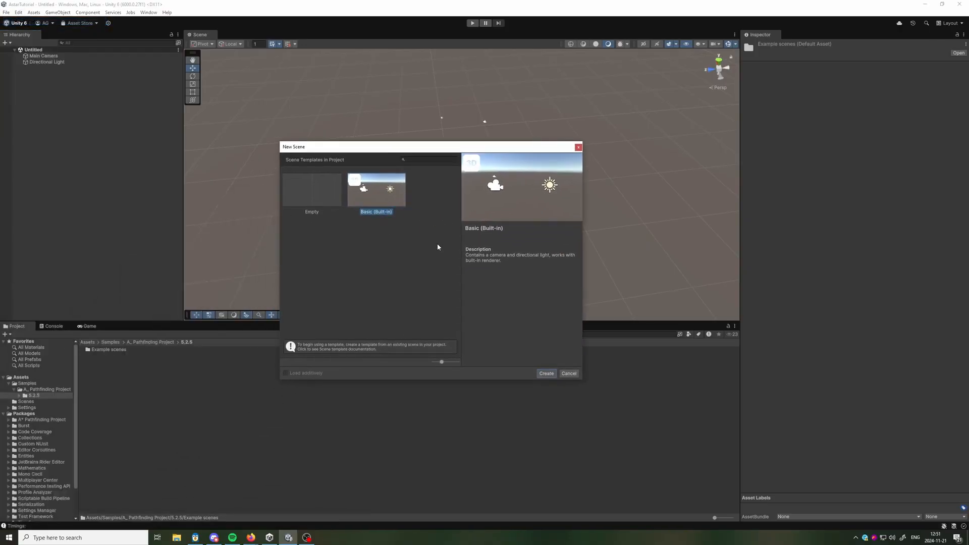
click(553, 374)
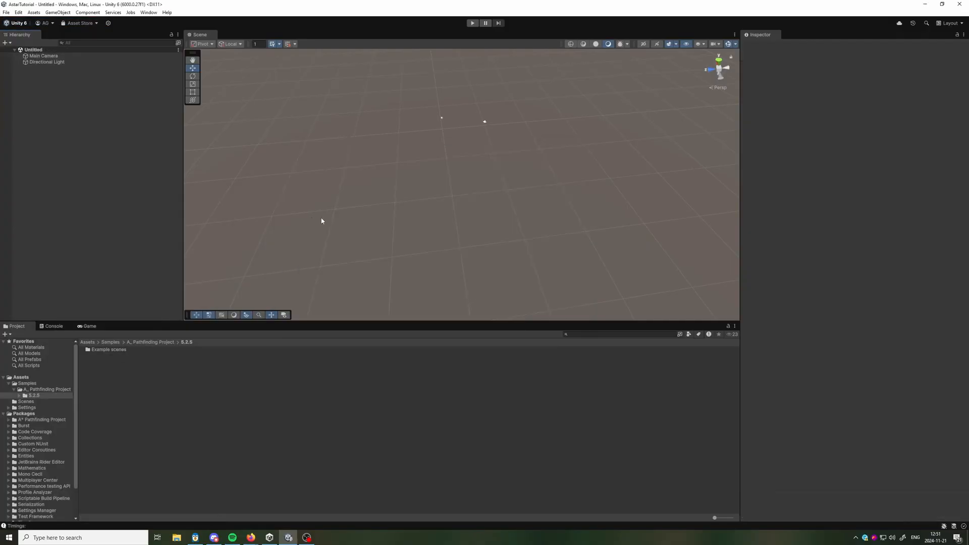
Add a 3D plane to the scene as the ground.
click(58, 12)
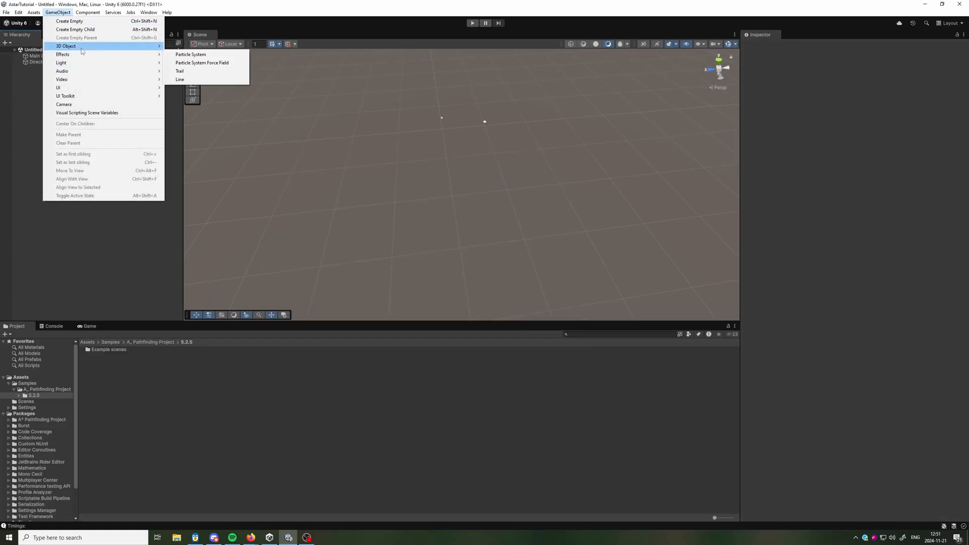
mouse_move(127, 46)
click(201, 85)
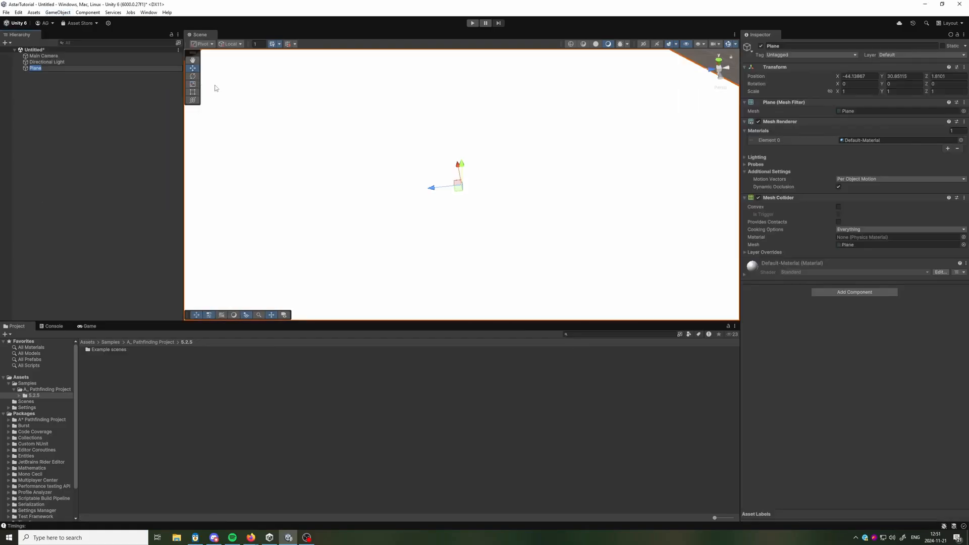
right_drag(711, 183, 553, 175)
key(f)
Set the plane's position to 0, 0, 0 and its scale to 10, 10, 10.
click(859, 75)
text(0)
key(Tab)
text(0)
key(Tab)
text(0)
key(Tab)
key(Tab)
key(Tab)
key(Tab)
text(10)
key(Tab)
text(10)
key(Tab)
text(10)
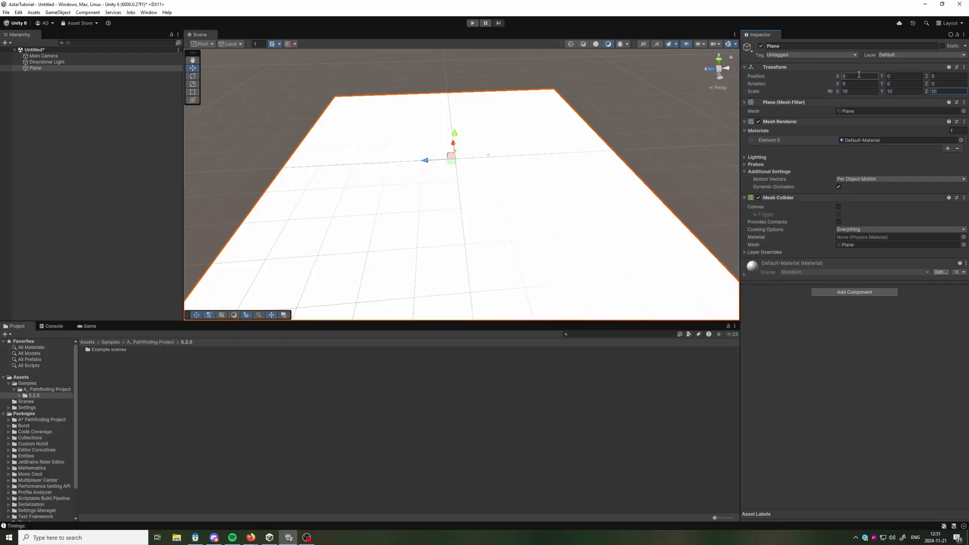
scroll(313, 151, down, 5)
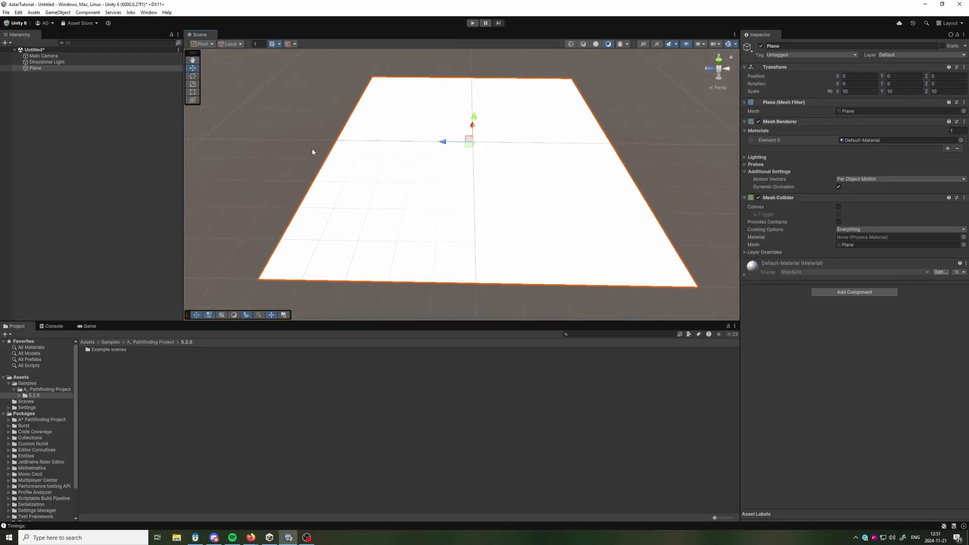
Add a 3D cube and set its position to X 0, Y 1, Z 0.
click(312, 152)
click(58, 12)
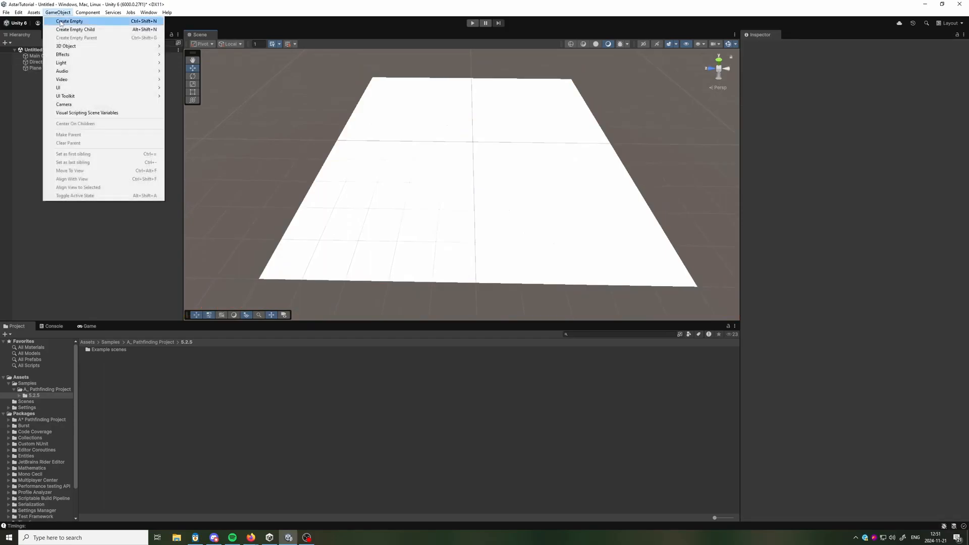
mouse_move(79, 49)
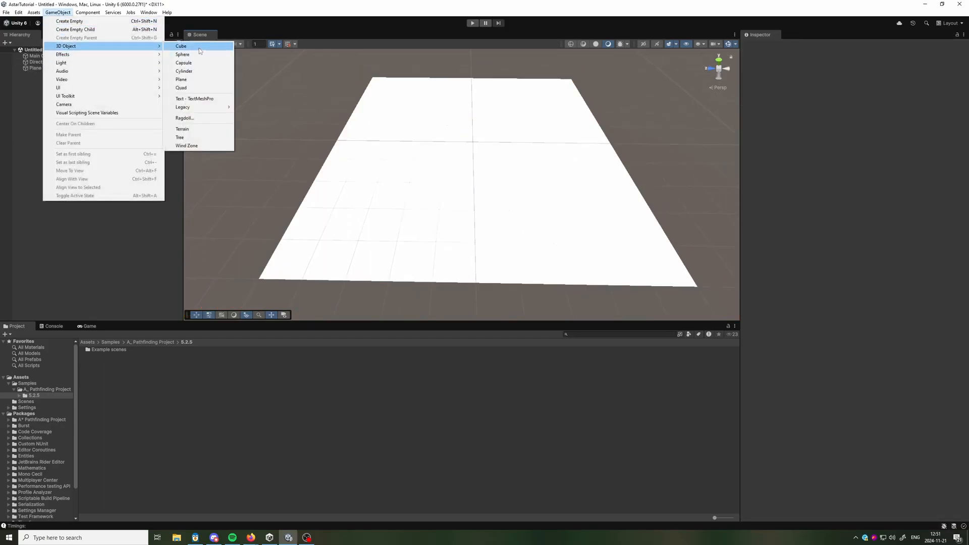
click(197, 46)
click(868, 76)
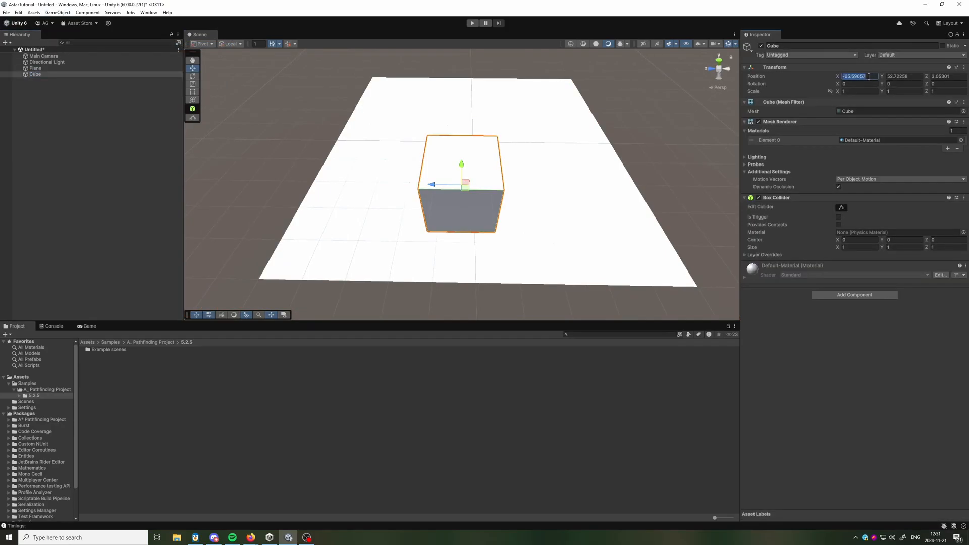
text(0)
key(Tab)
text(1)
key(Tab)
text(0)
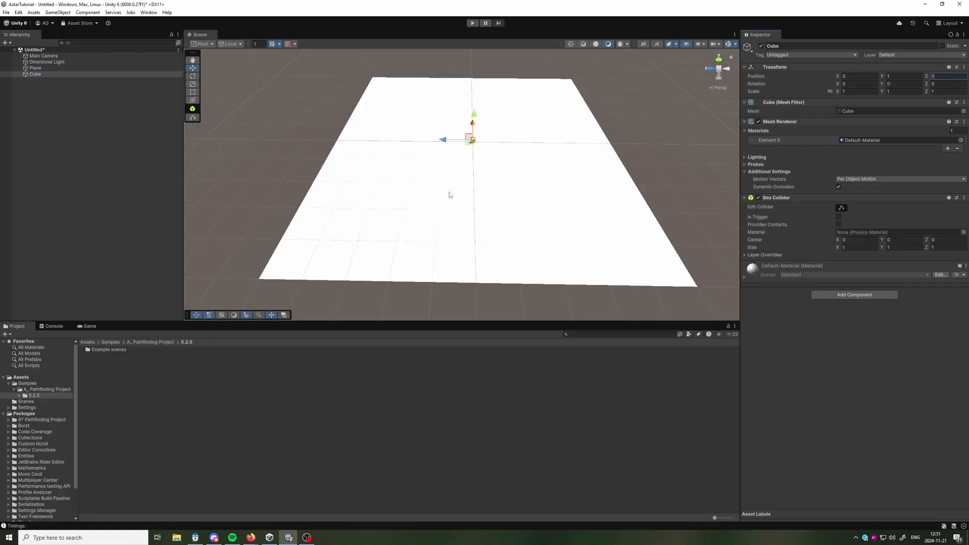
text(r)
Scale the cube uniformly to about 6 and raise it to about Y 1.5.
drag(473, 141, 661, 114)
key(w)
drag(475, 117, 477, 115)
Duplicate the cube three times and spread the boxes across the plane as obstacles.
right_drag(484, 141, 535, 155)
key(a)
key(ctrl+d)
drag(468, 141, 540, 161)
click(477, 145)
drag(466, 142, 367, 54)
key(ctrl+d)
key(ctrl+d)
Stretch the last cube copy along its X axis into a long wall with an X scale of about 37.
key(e)
key(r)
drag(416, 122, 410, 111)
click(424, 137)
click(424, 139)
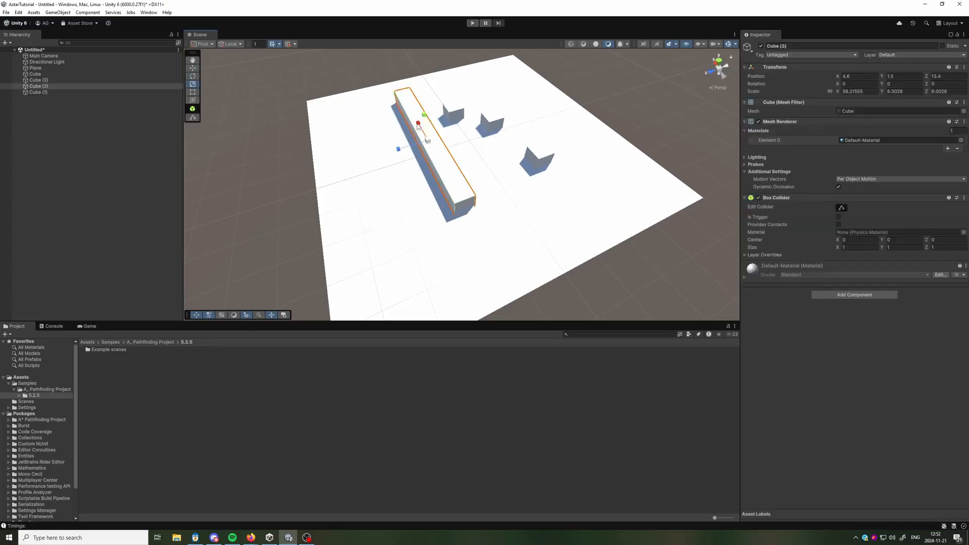
Rotate the long wall around its vertical axis so it stands diagonally, at about X -5, Z 17.2 on the plane.
key(e)
drag(426, 187, 450, 186)
key(d)
right_drag(515, 184, 440, 196)
drag(415, 173, 368, 178)
mouse_move(498, 200)
right_down()
mouse_move(480, 184)
mouse_move(490, 187)
right_up()
Apply the Ground material from the Assets folder to the plane and the Obstacles material to all four boxes.
click(22, 378)
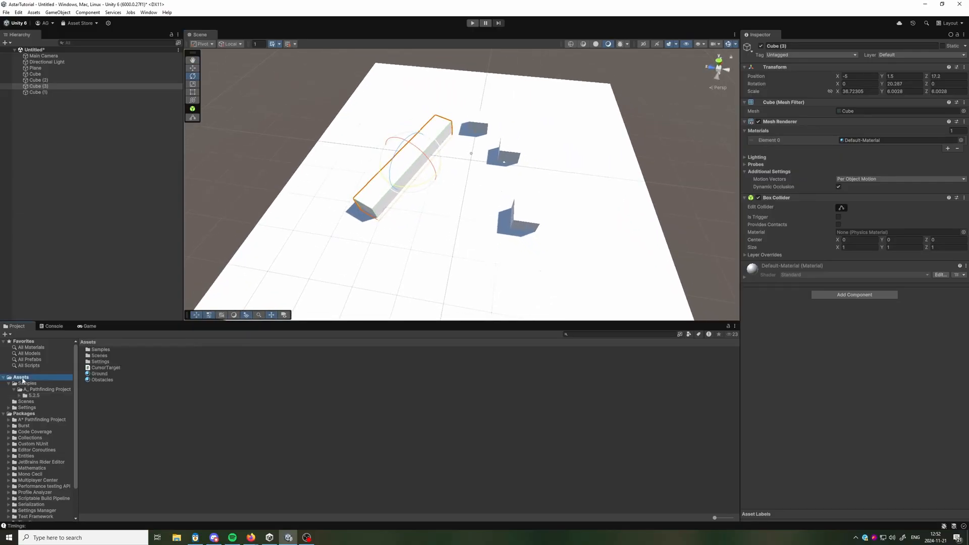
drag(99, 373, 452, 246)
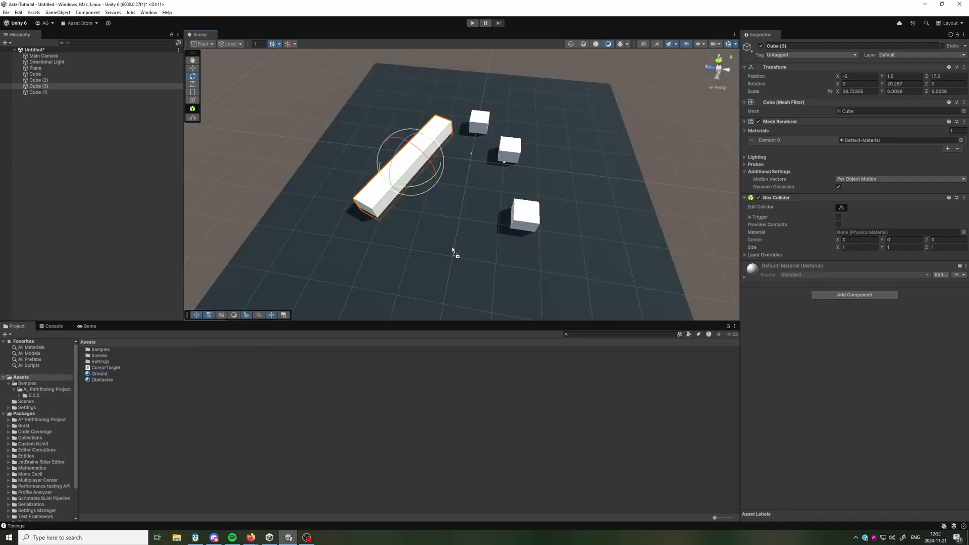
click(389, 161)
click(479, 122)
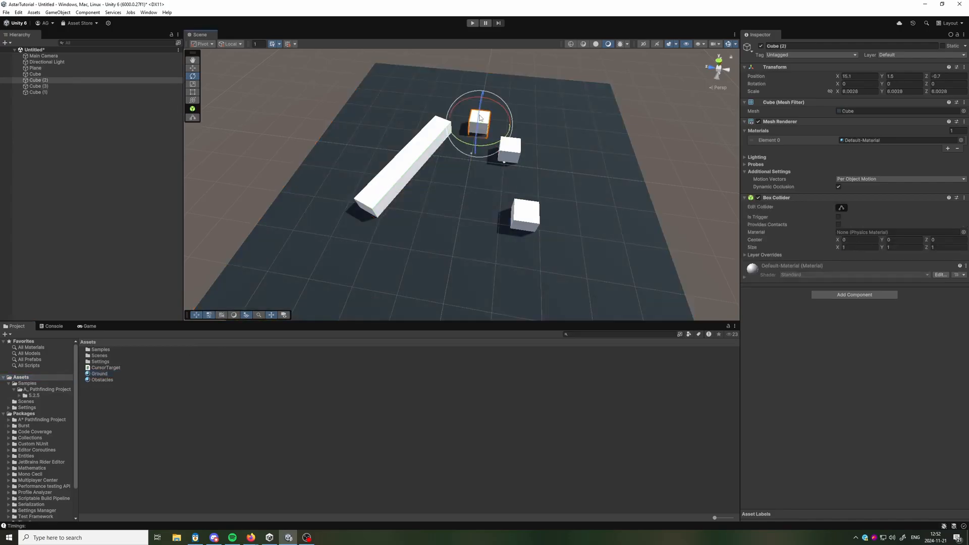
shift+click(415, 157)
shift+click(509, 149)
shift+click(525, 215)
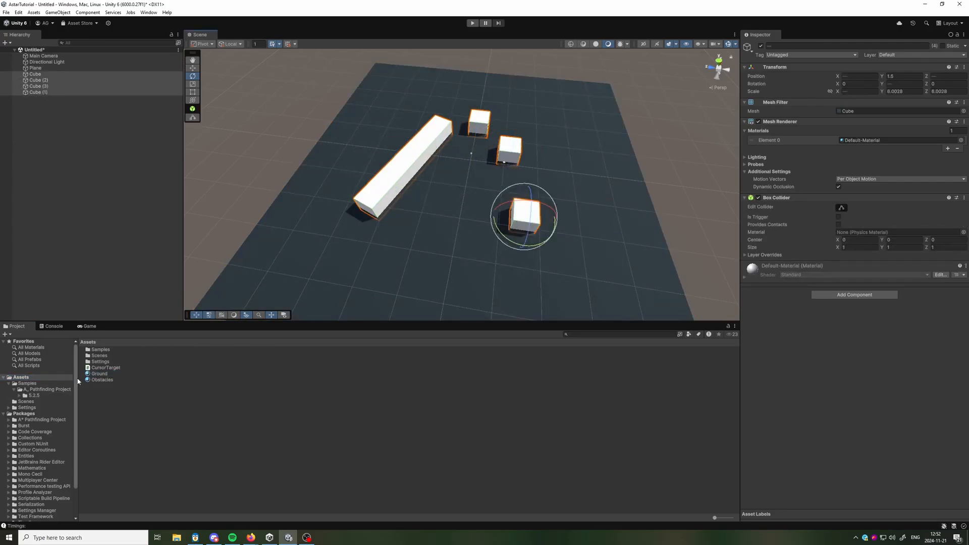
drag(97, 384, 419, 166)
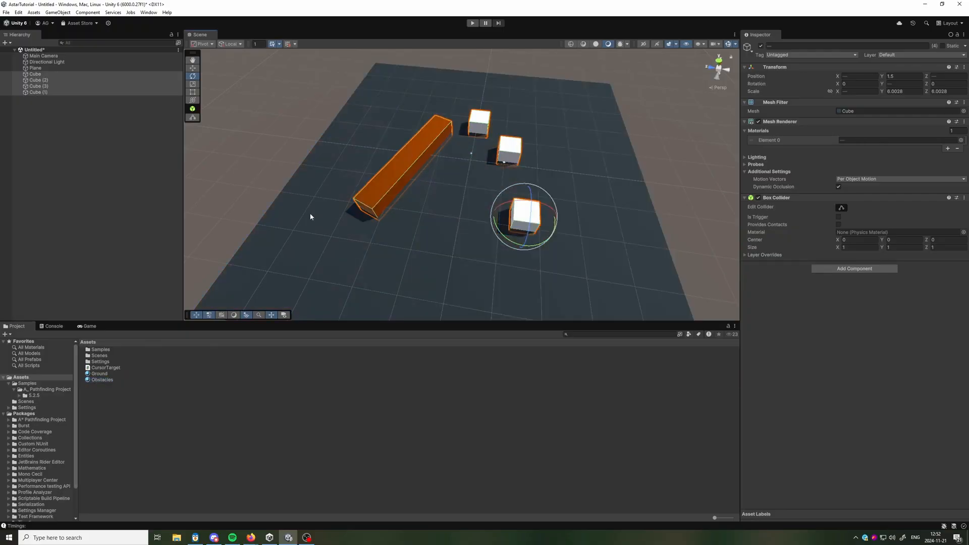
drag(102, 382, 874, 139)
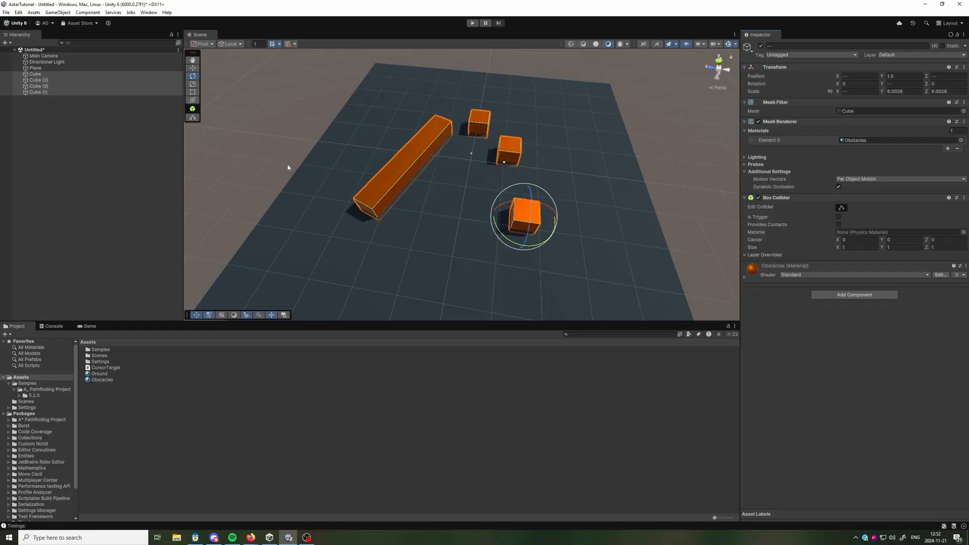
click(274, 159)
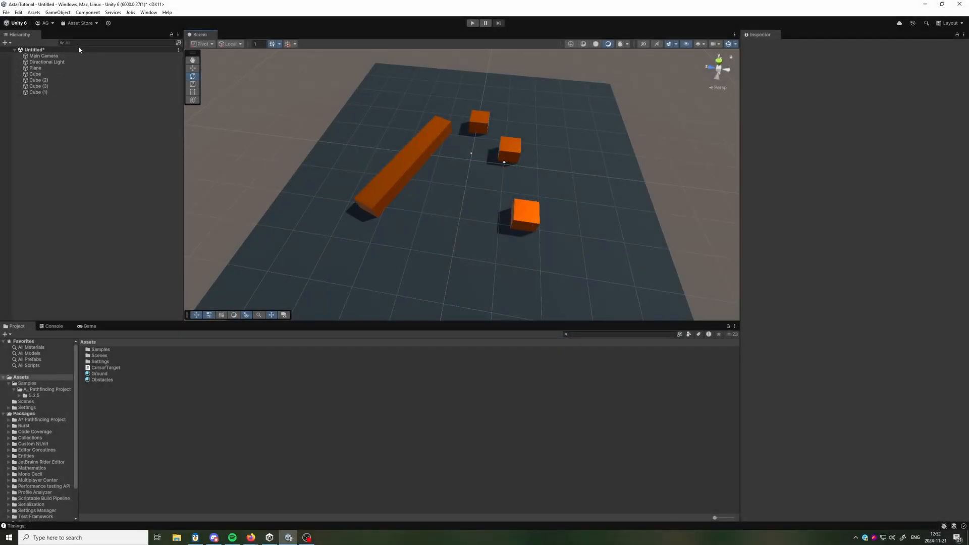
Create an empty game object named A*.
click(57, 12)
click(69, 22)
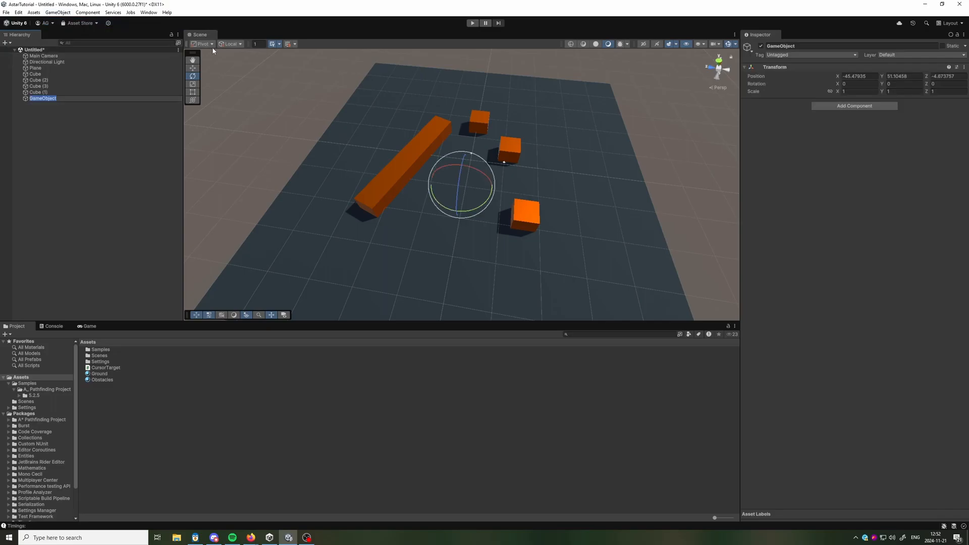
text(A*)
key(Return)
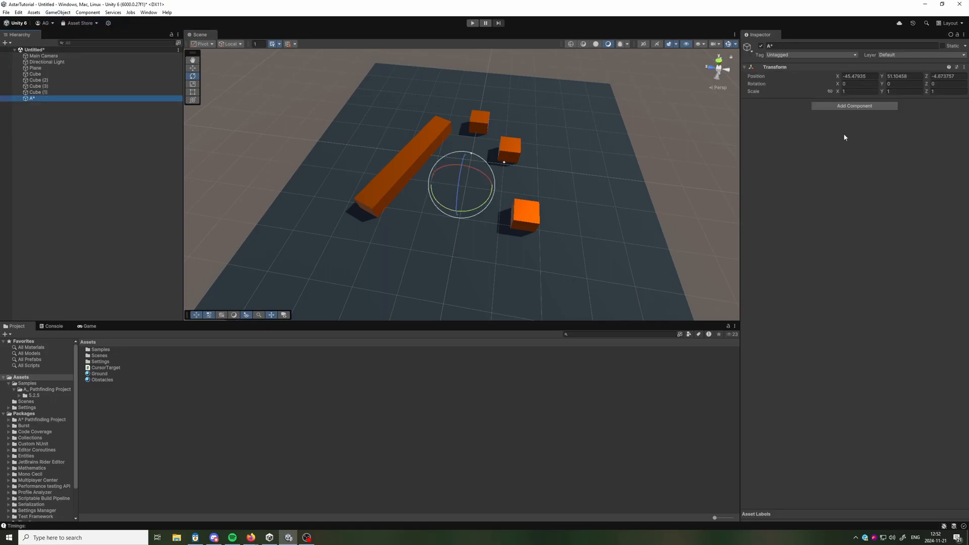
Add an AstarPath component to the A* object and expand its Graphs section.
click(853, 107)
text(astarp)
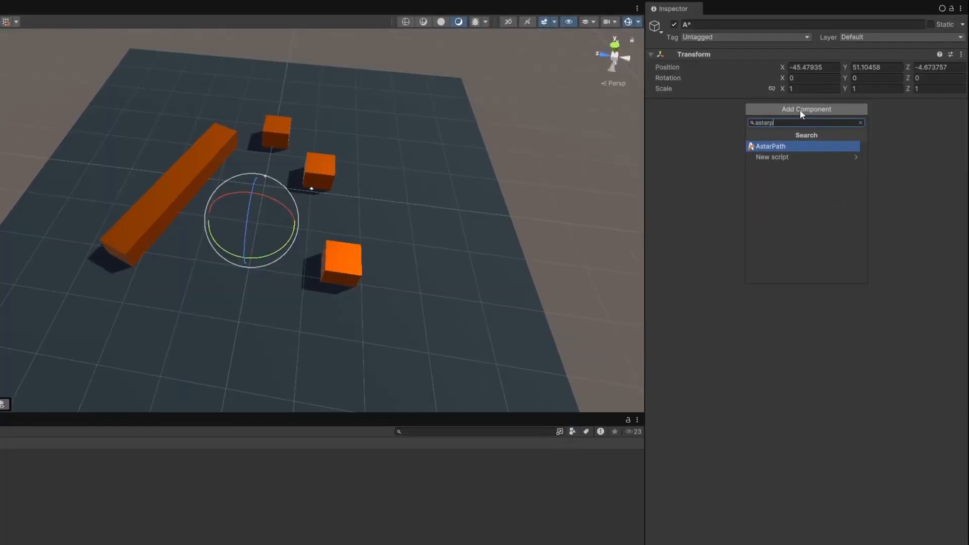
key(Return)
right_drag(407, 235, 495, 238)
key(s)
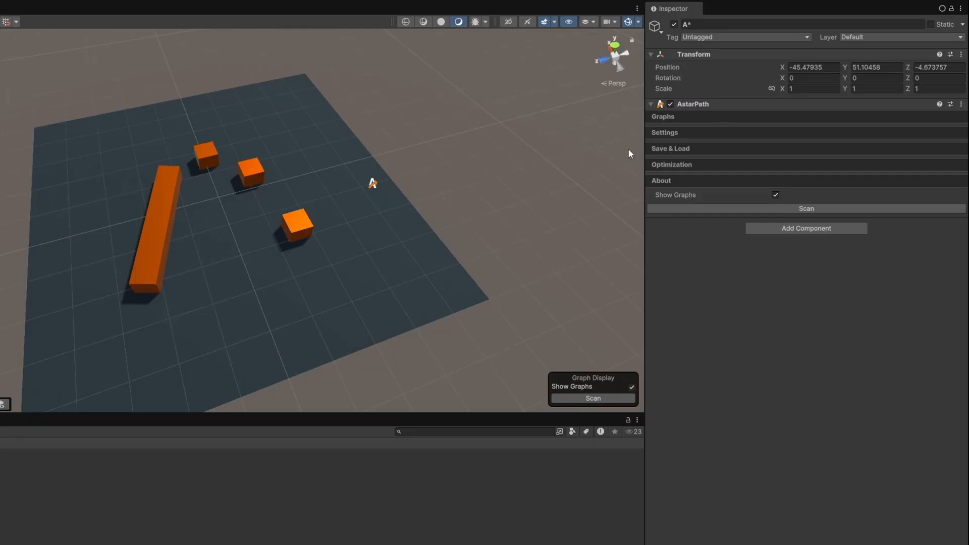
click(709, 118)
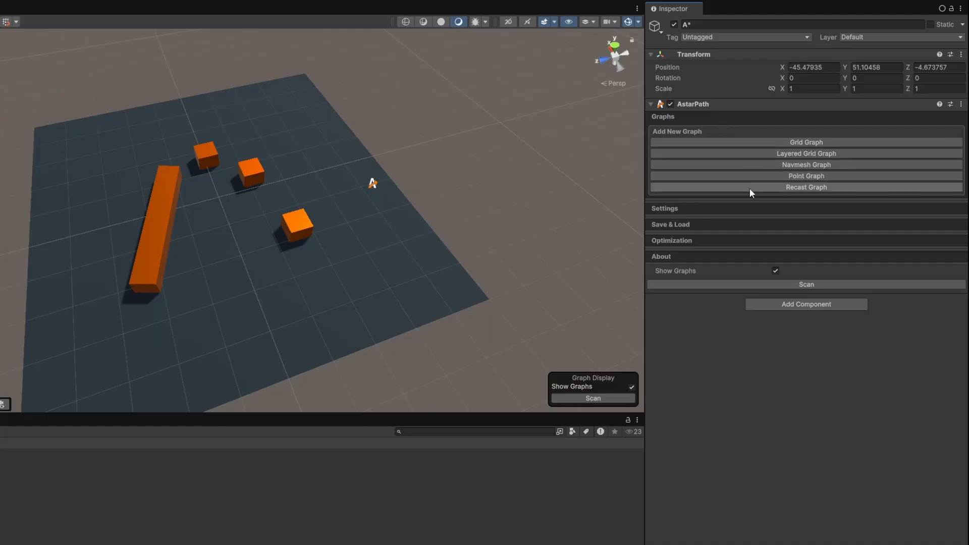
Examine the Settings, Save & Load, Optimization and About sections of the AstarPath component and its Scan control.
click(709, 118)
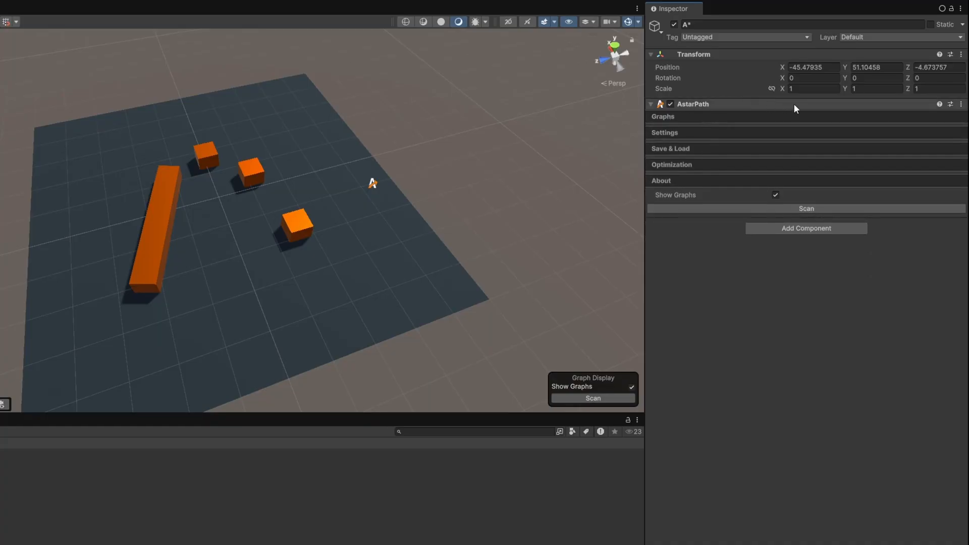
click(689, 134)
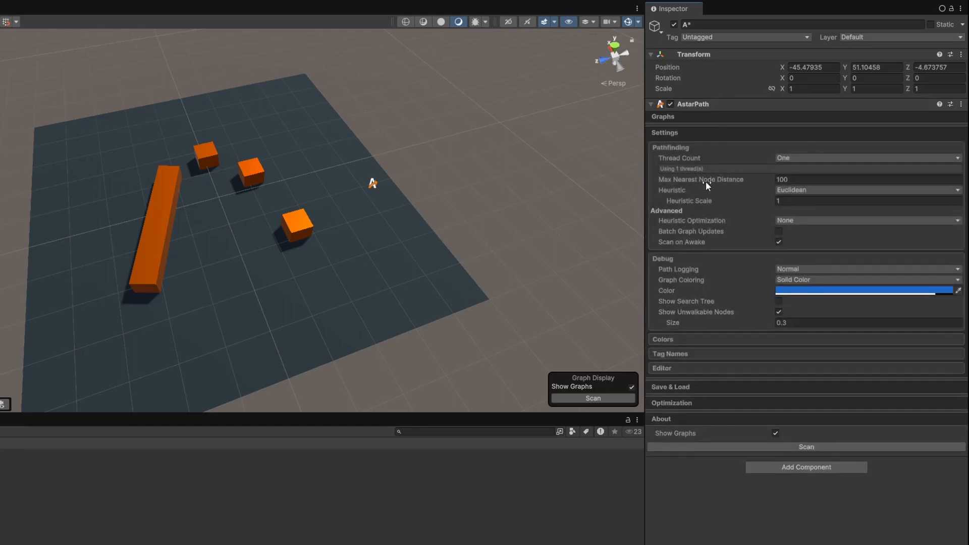
click(689, 156)
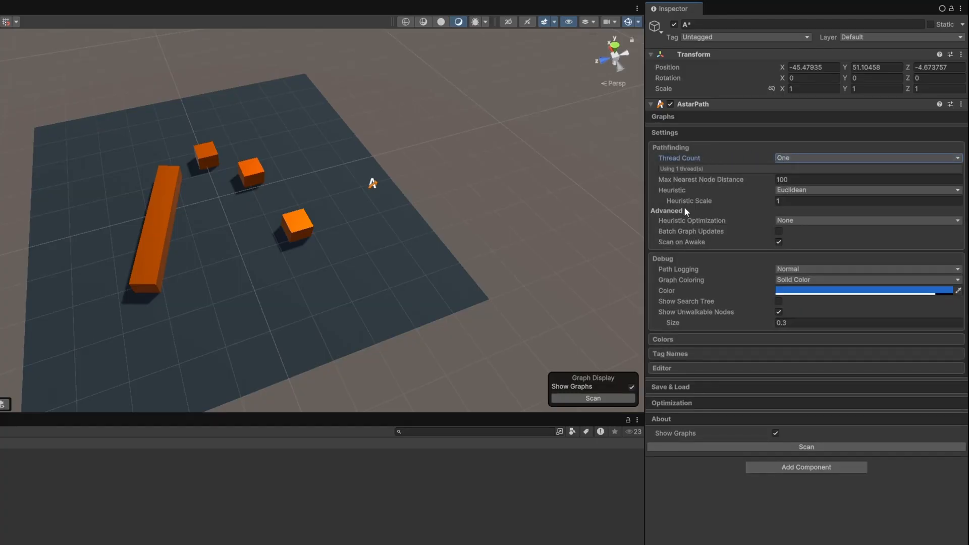
click(796, 270)
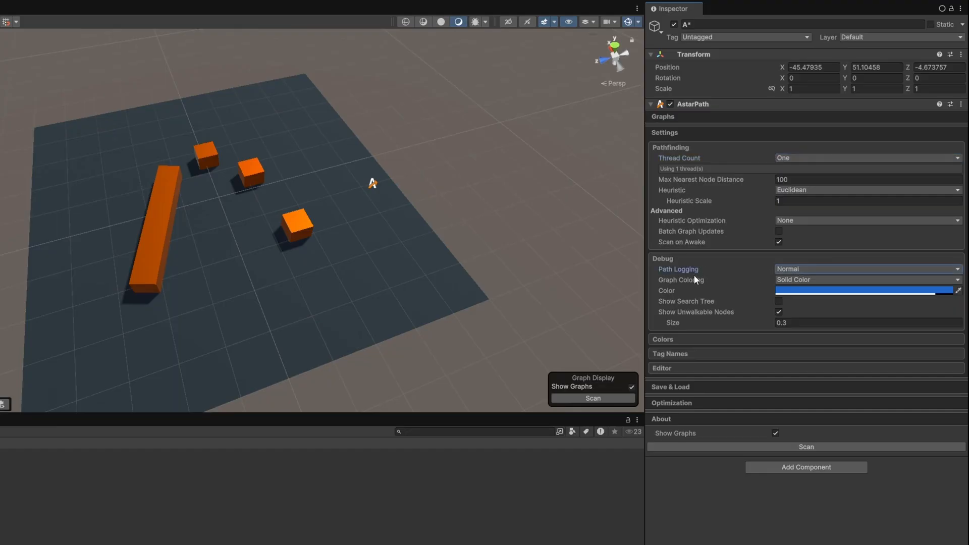
click(692, 132)
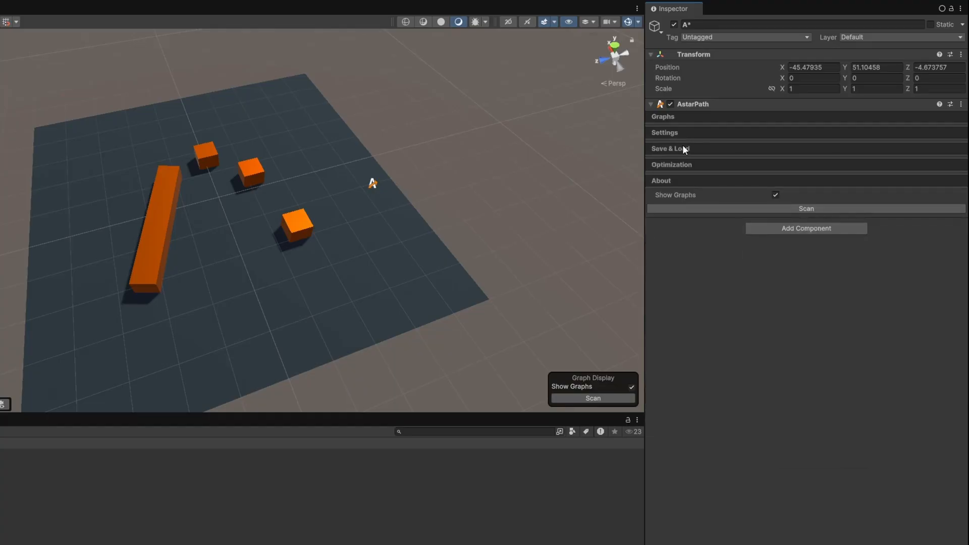
click(682, 146)
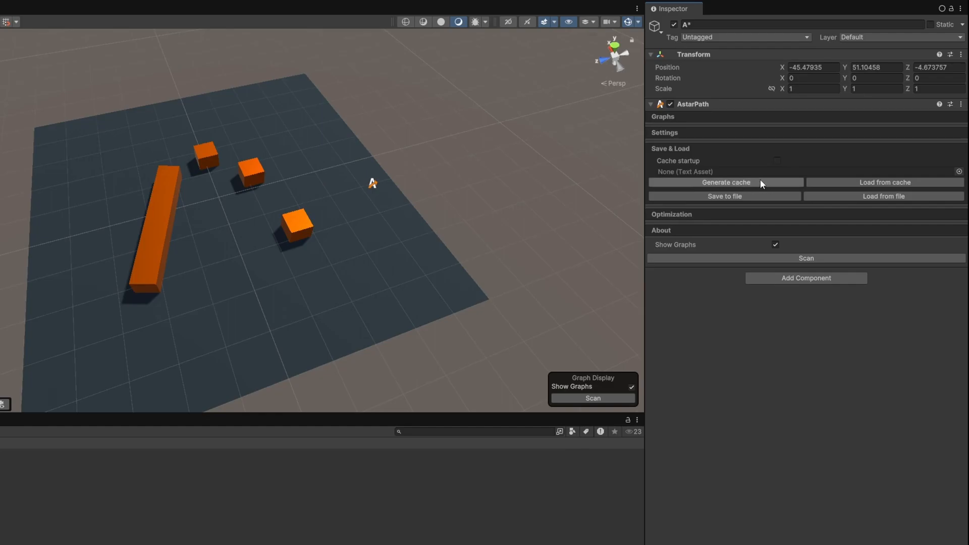
click(701, 148)
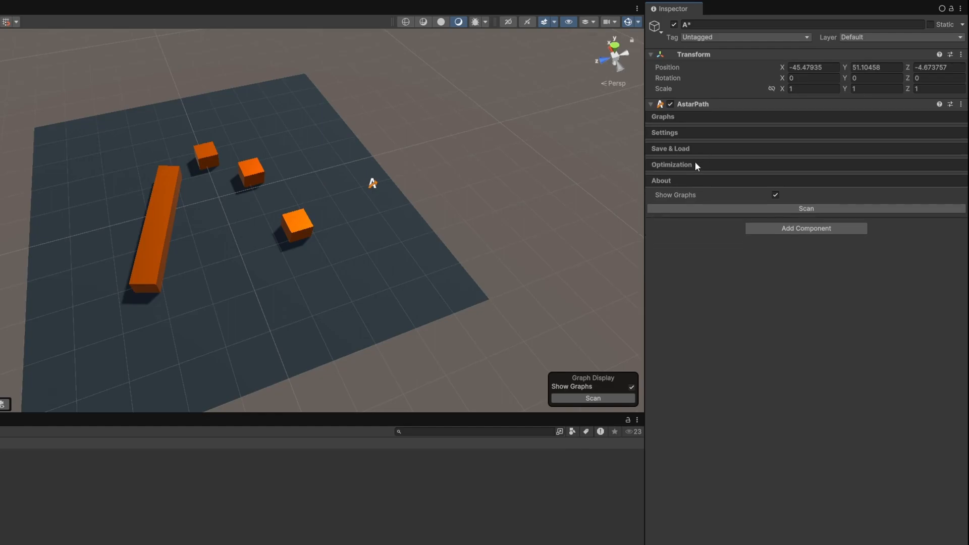
click(695, 165)
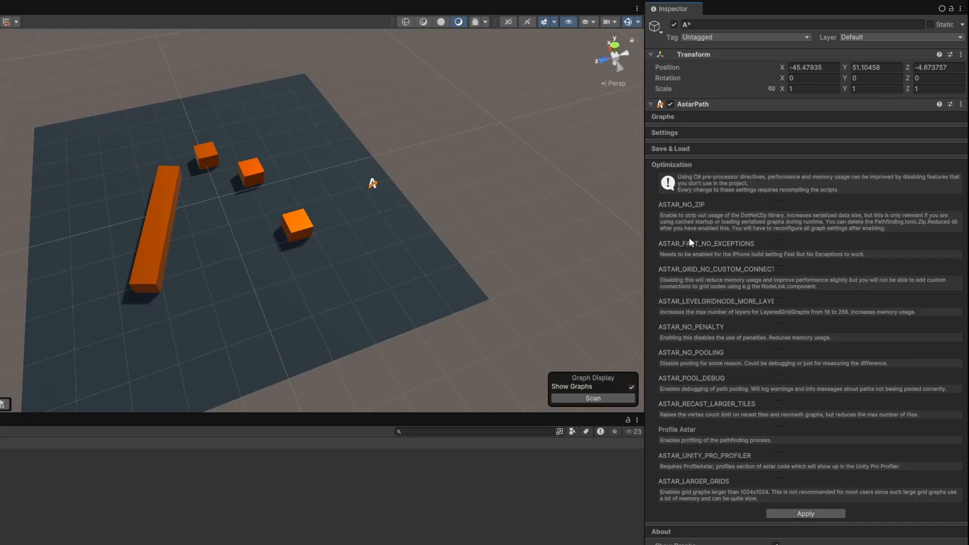
click(703, 165)
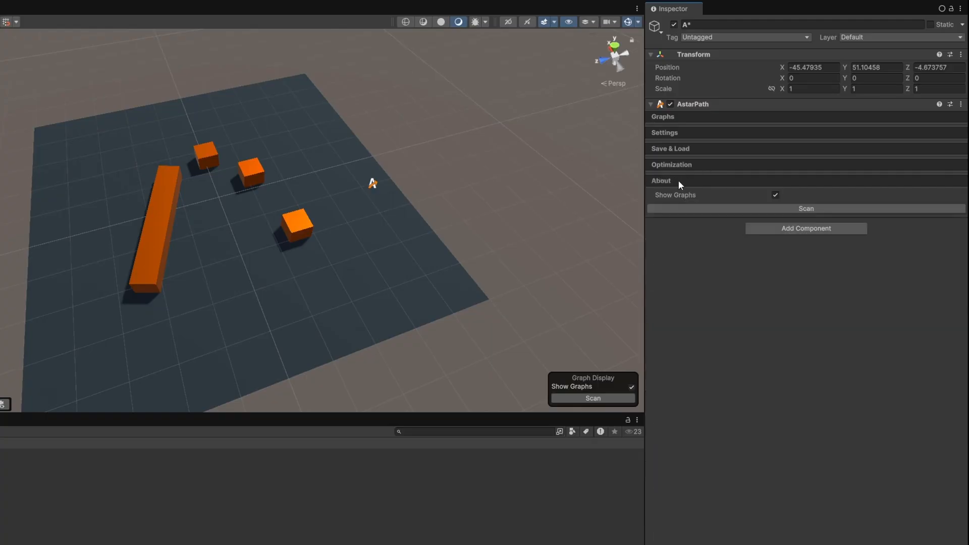
click(678, 181)
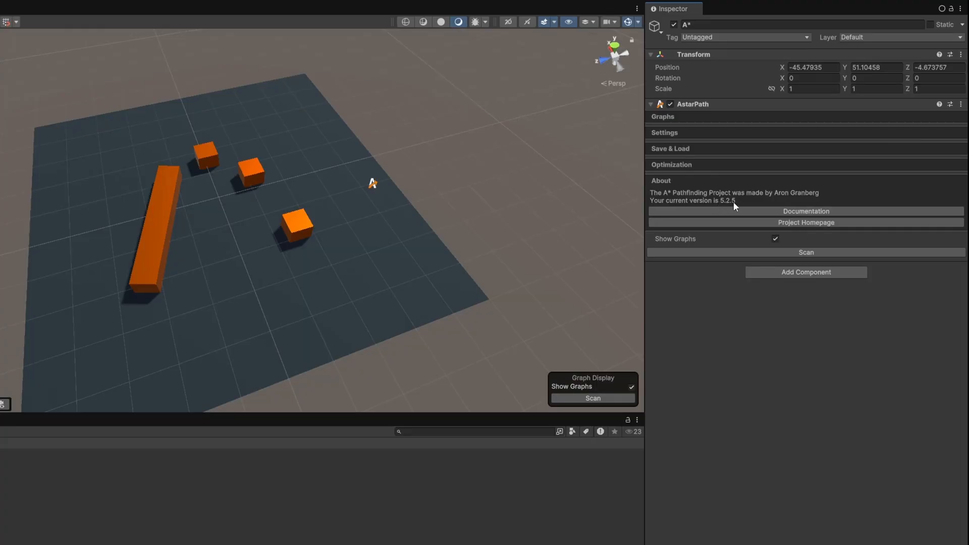
click(688, 180)
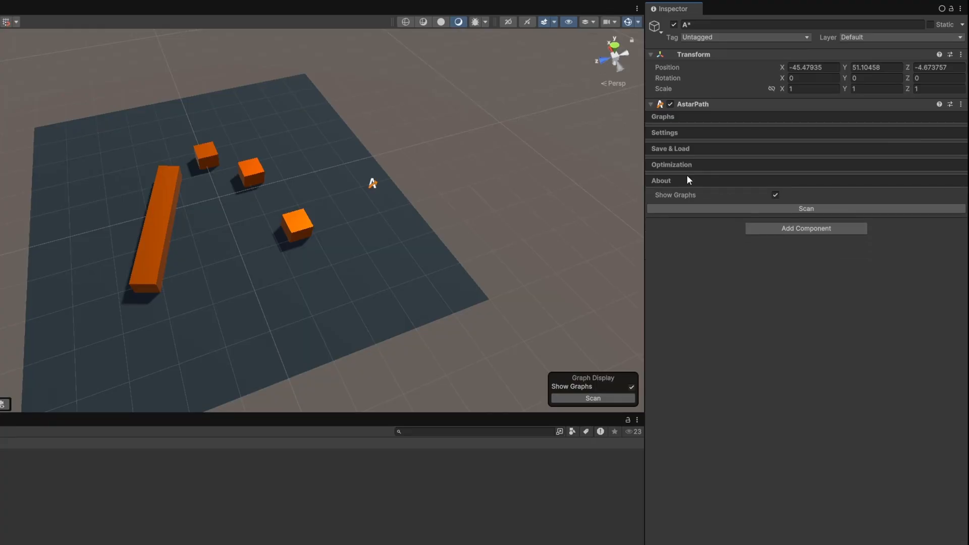
click(774, 208)
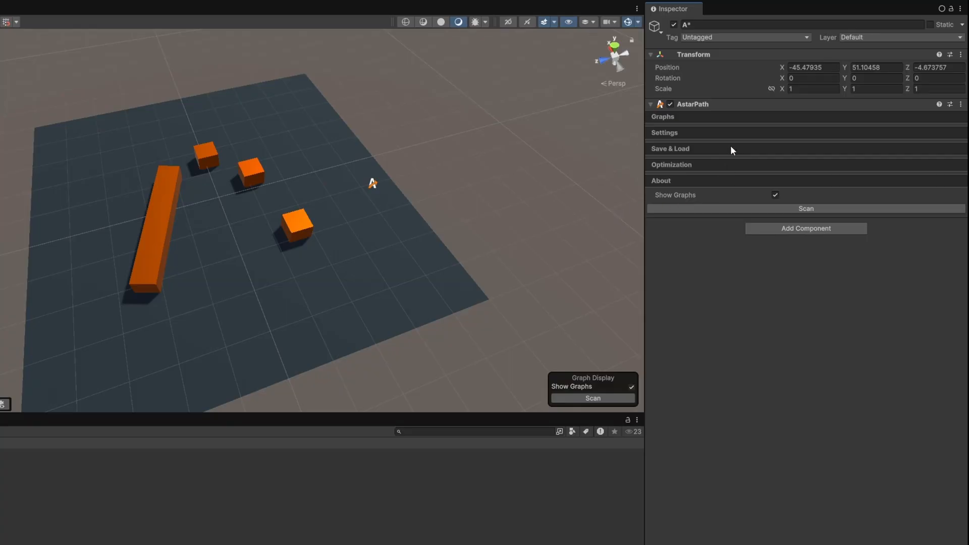
Add a Recast Graph to the AstarPath component and expand its settings.
click(726, 117)
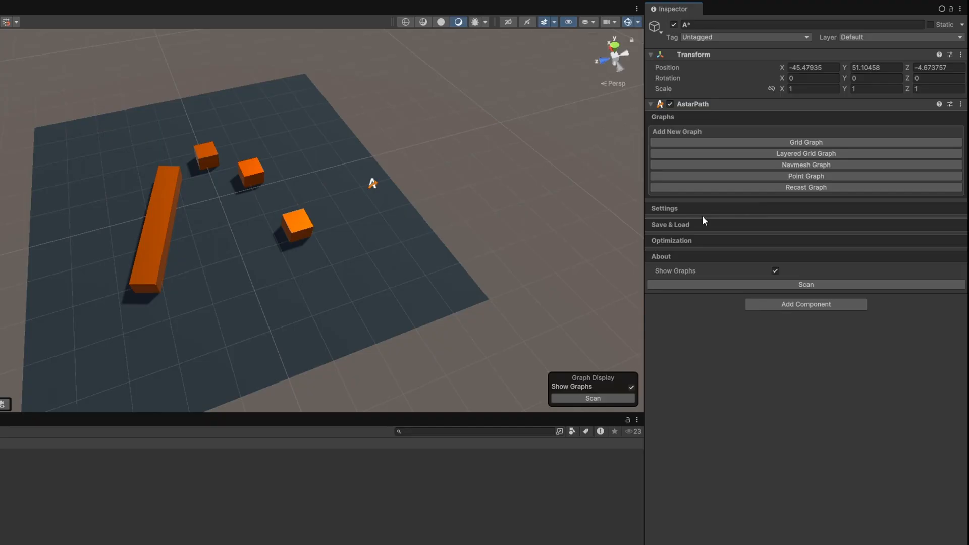
click(808, 187)
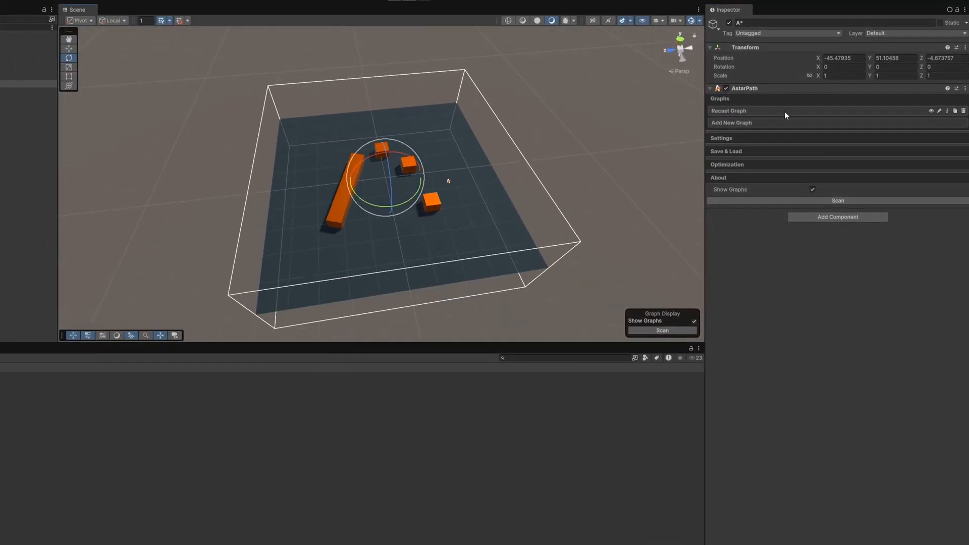
click(752, 111)
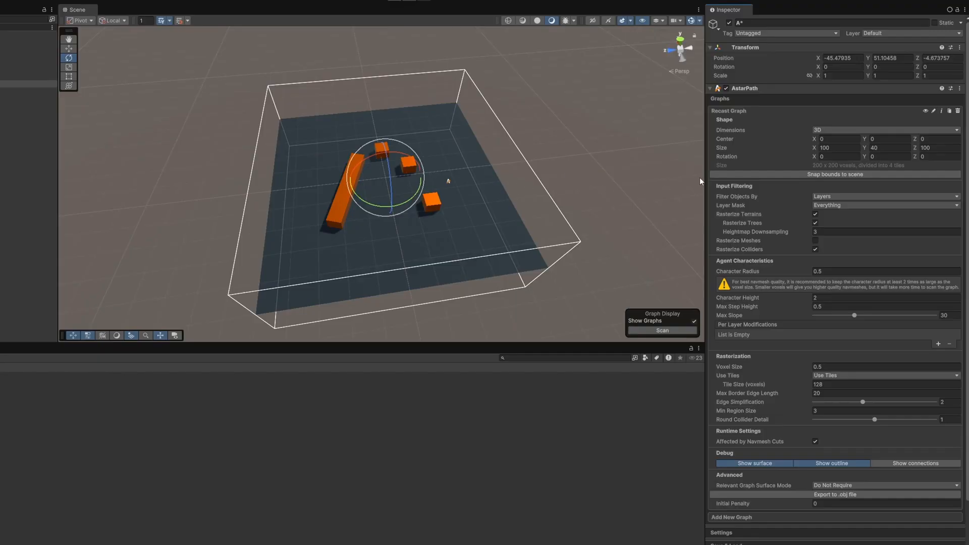
Snap the Recast Graph's bounds to the scene so they enclose the plane and obstacles.
alt+drag(592, 204, 599, 184)
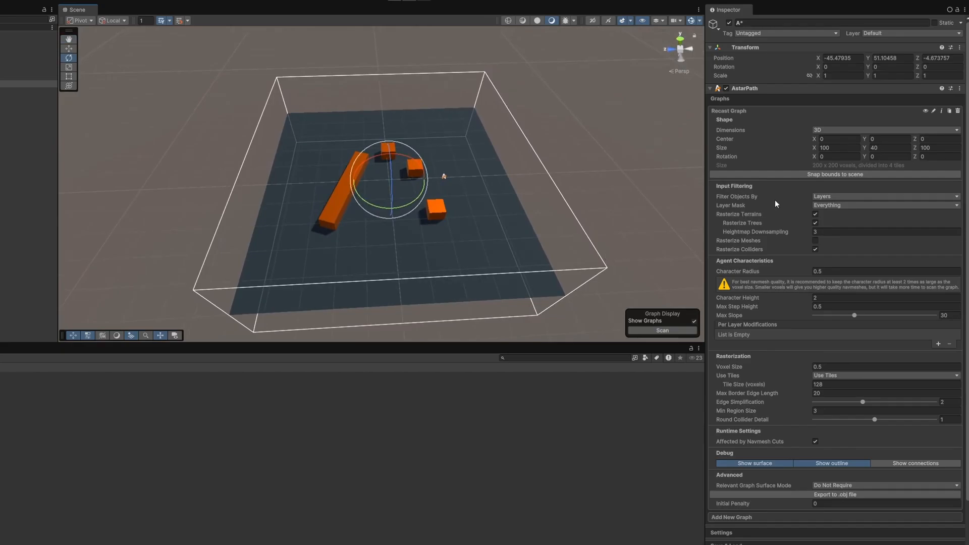
click(819, 175)
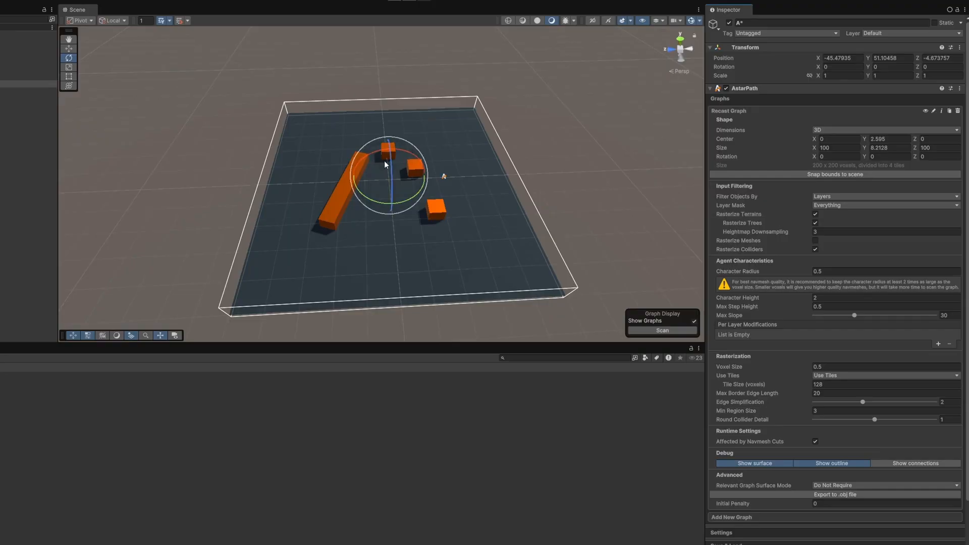
alt+drag(522, 166, 558, 175)
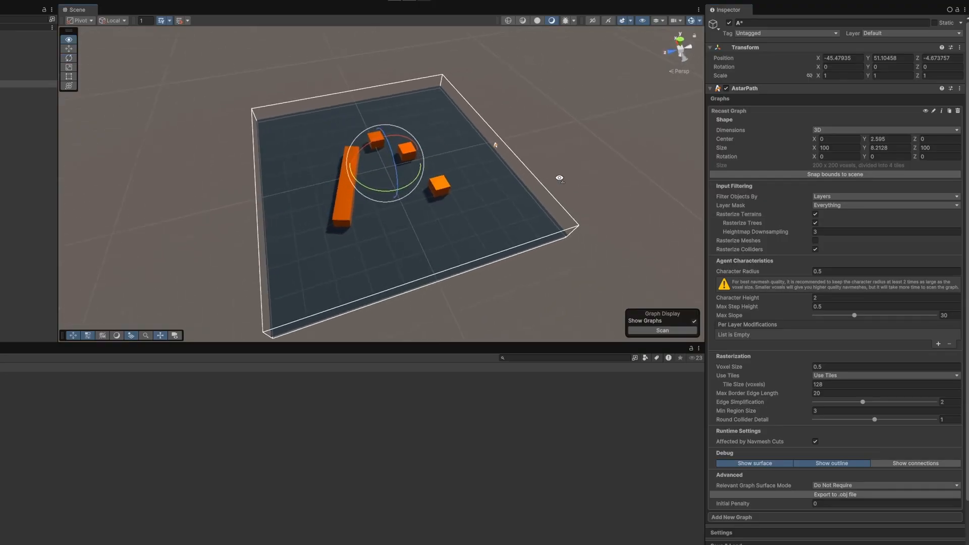
Scan the Recast Graph and inspect the generated navmesh around the obstacles.
scroll(747, 415, down, 3)
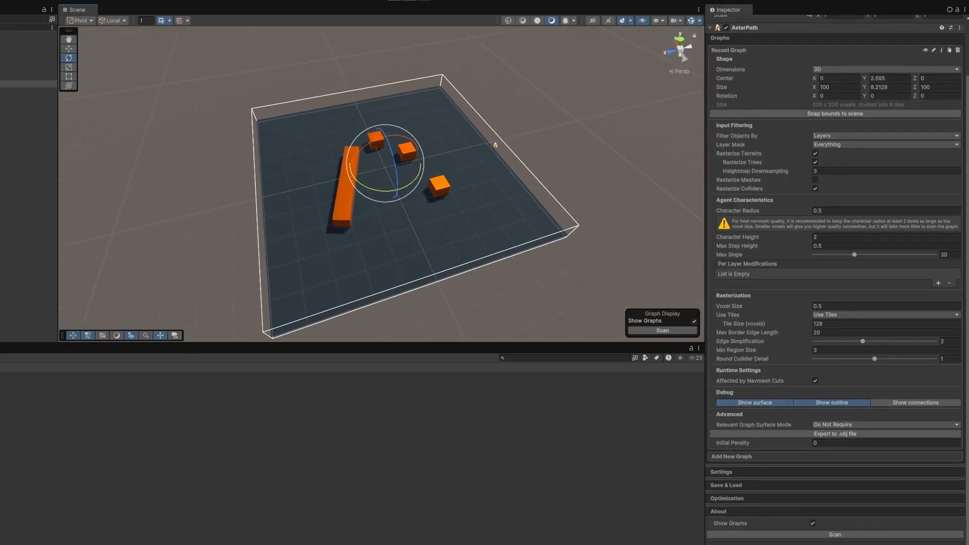
click(836, 535)
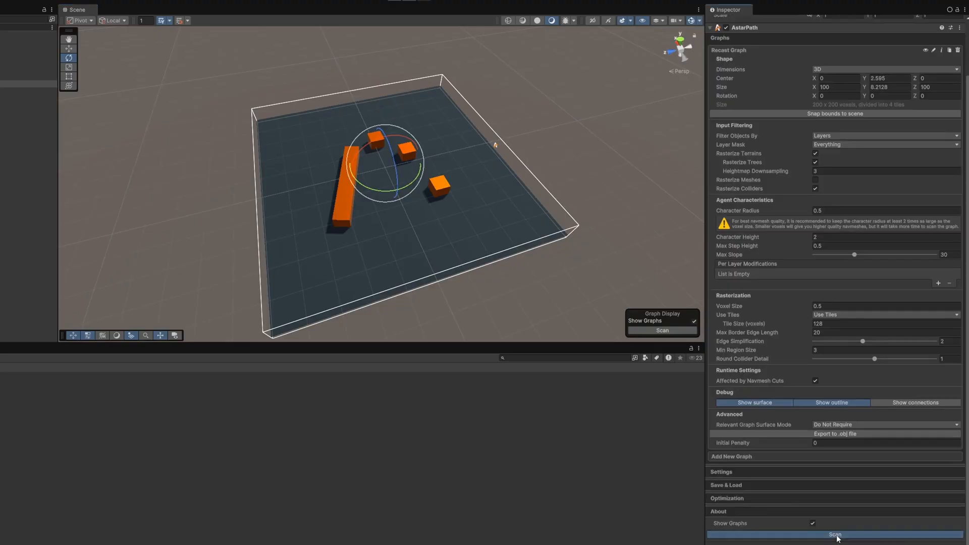
right_drag(494, 225, 439, 186)
key(w)
key(d)
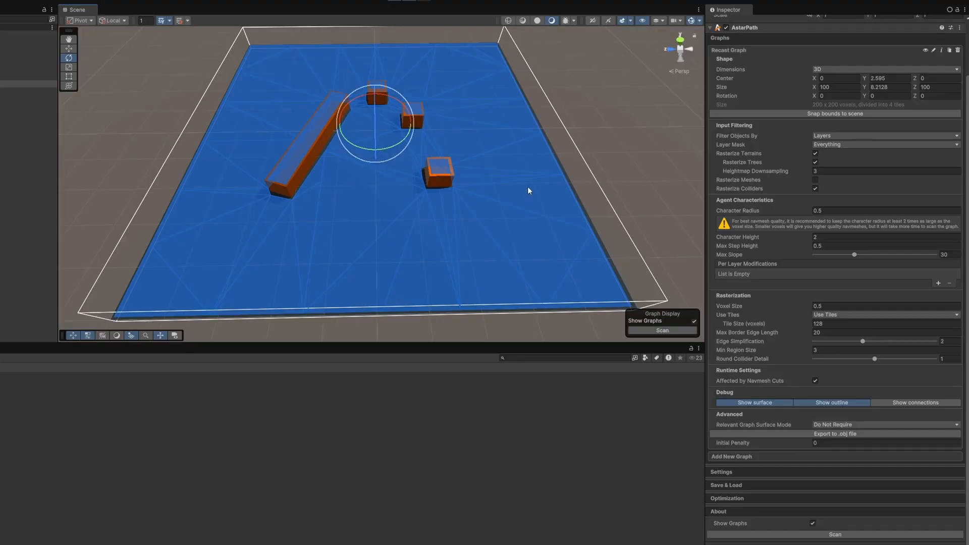
scroll(528, 185, down, 3)
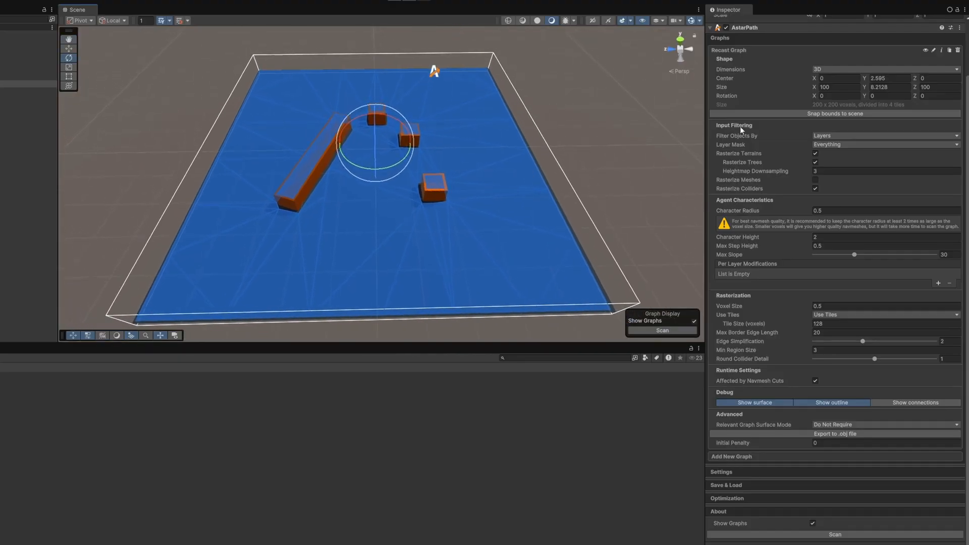
Try changing the Recast Graph's shape values, starting with its center, and undo each change.
drag(814, 79, 877, 85)
key(ctrl+z)
drag(813, 87, 898, 98)
key(ctrl+z)
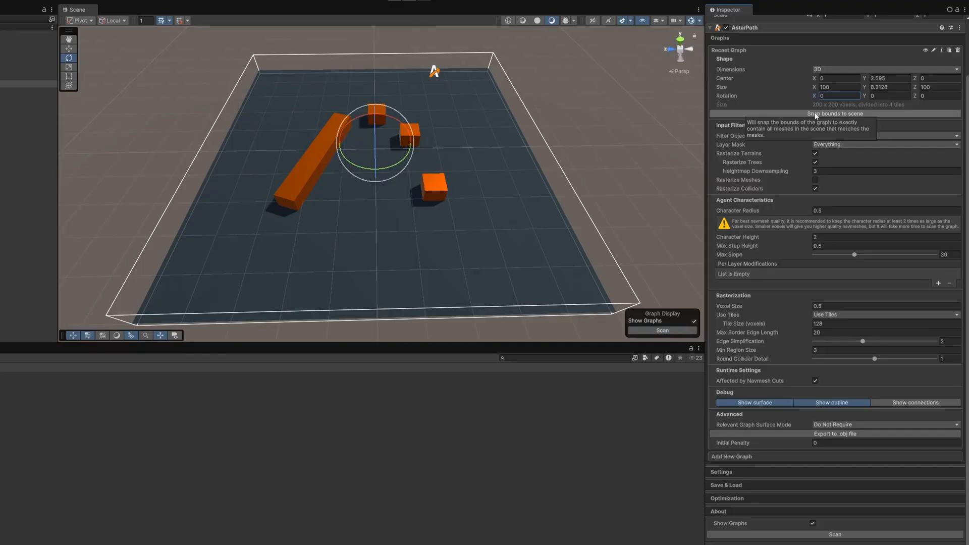
Examine the graph's Input Filtering options, including the Filter Objects By choices, Layer Mask, Rasterize Meshes and Rasterize Colliders.
click(737, 135)
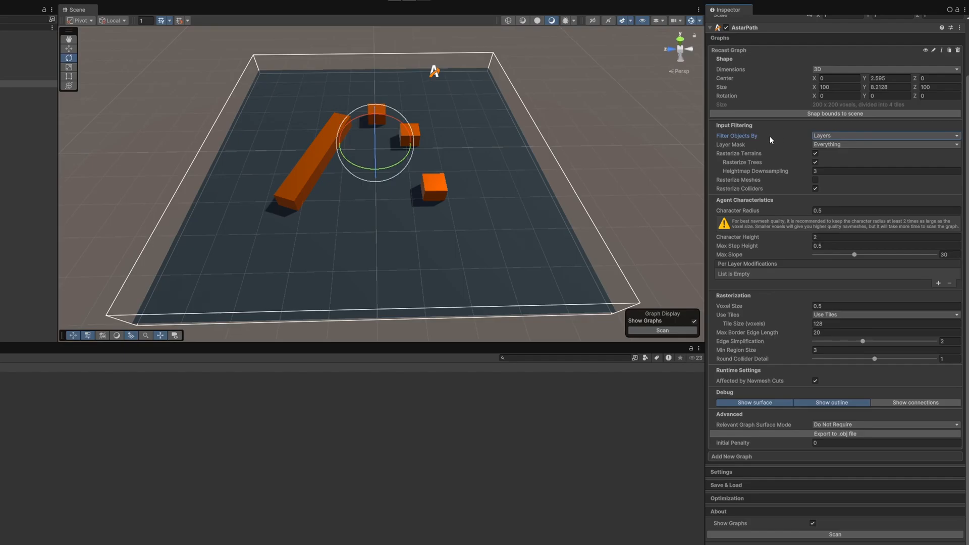
click(833, 135)
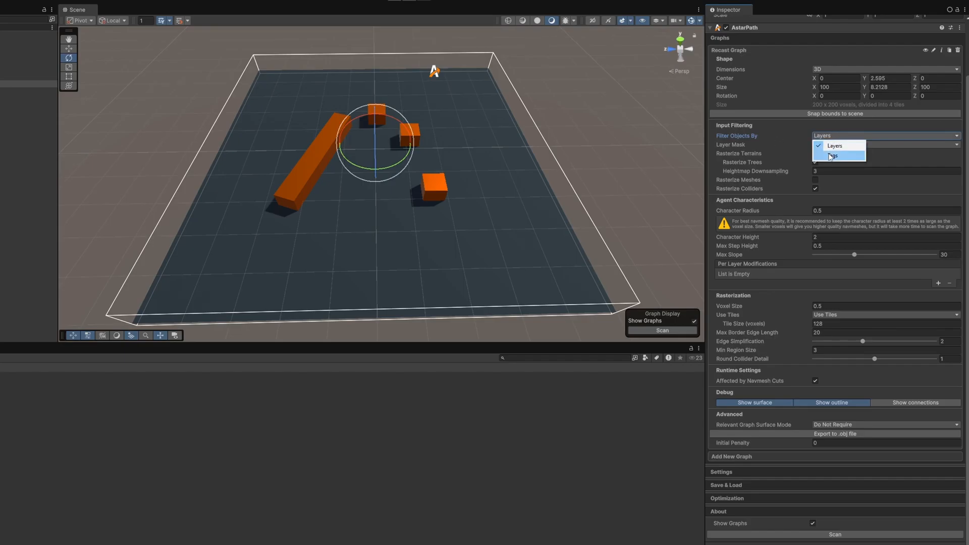
click(772, 146)
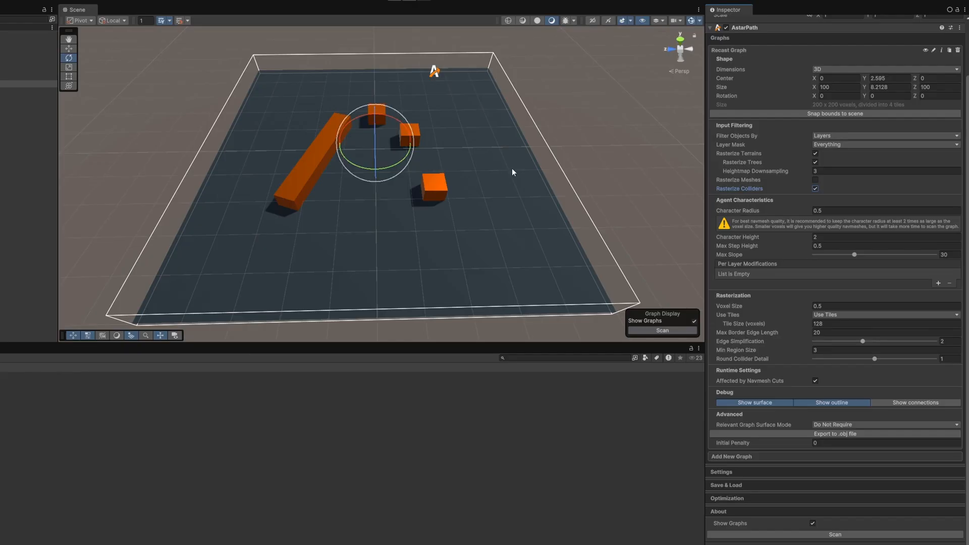
click(750, 181)
click(746, 187)
Scan the graph, switch rasterization from colliders to meshes, and rescan to compare the navmesh on the boxes.
click(792, 536)
right_drag(536, 203, 601, 199)
key(w)
click(814, 180)
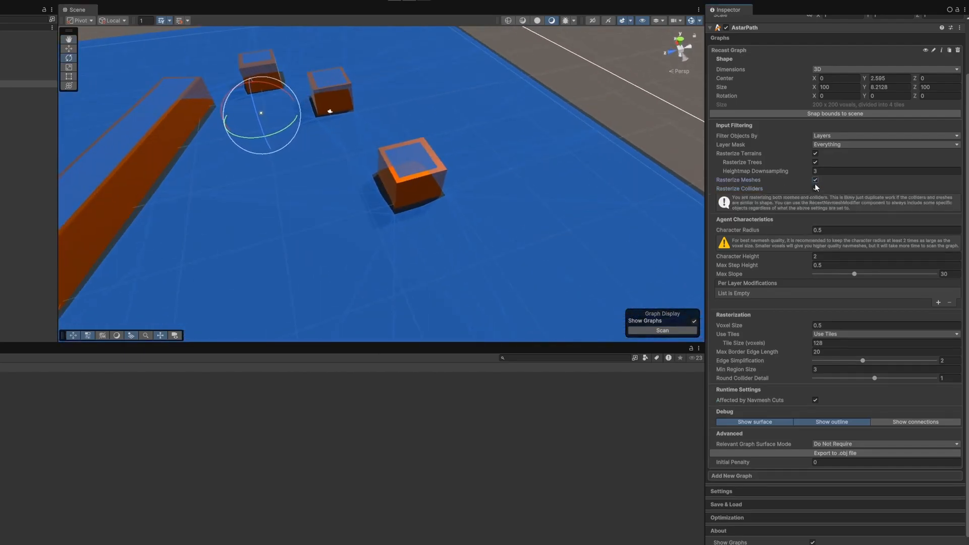
click(800, 534)
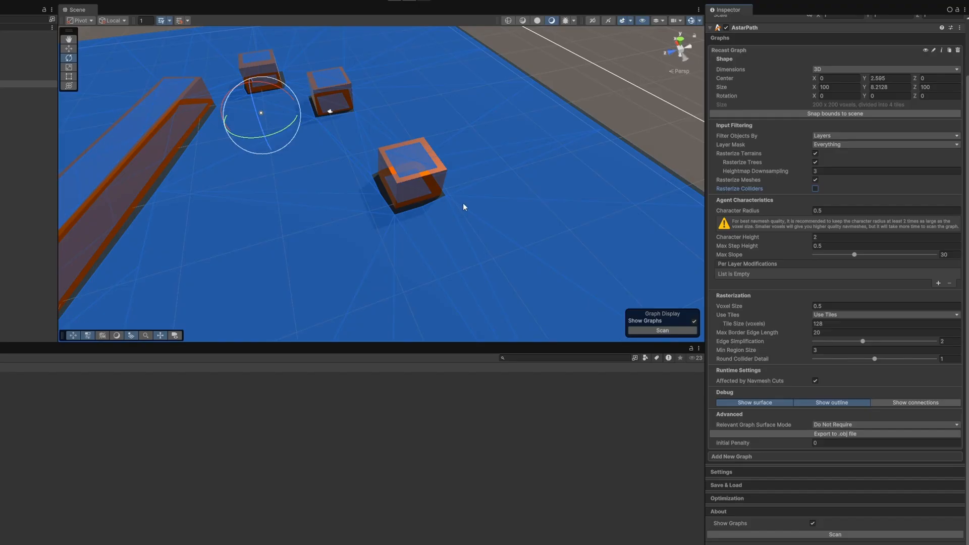
Re-enable Rasterize Colliders, disable Rasterize Meshes, and rescan the Recast Graph.
click(815, 189)
click(815, 180)
click(773, 537)
alt+drag(468, 207, 530, 188)
key(s)
right_drag(530, 187, 496, 180)
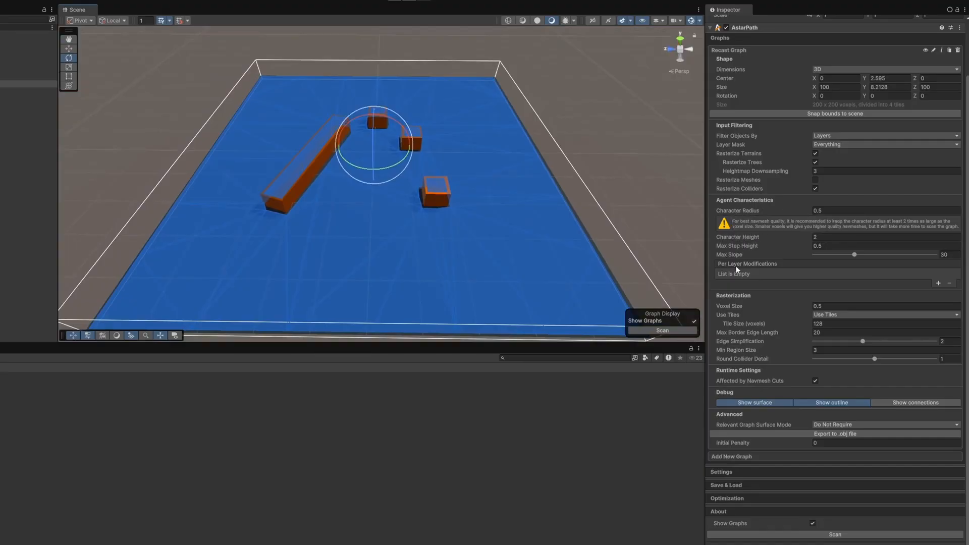
Try Character Radius values of 1.49 and 2.53 on the graph, and set the radius back to 0.5.
click(799, 212)
text(1.1)
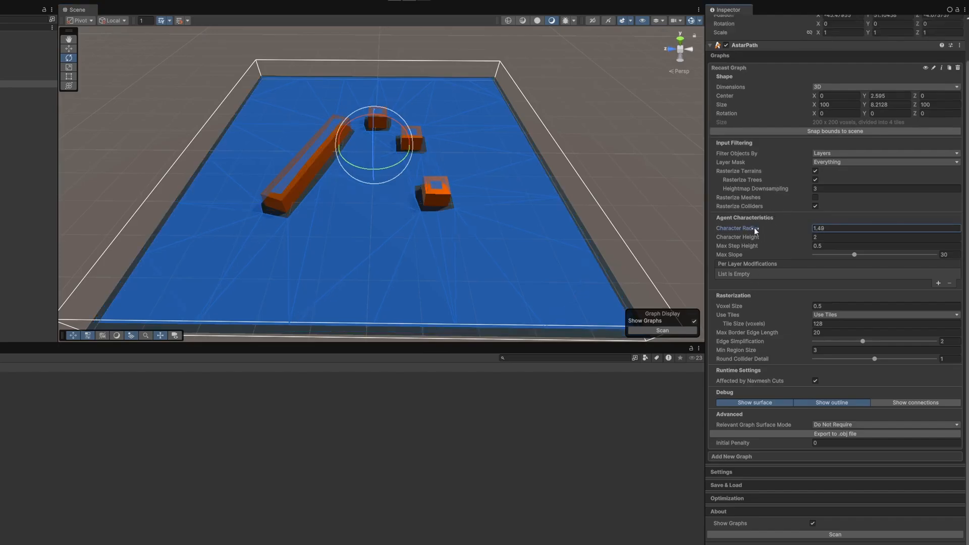
drag(760, 227, 770, 228)
click(828, 226)
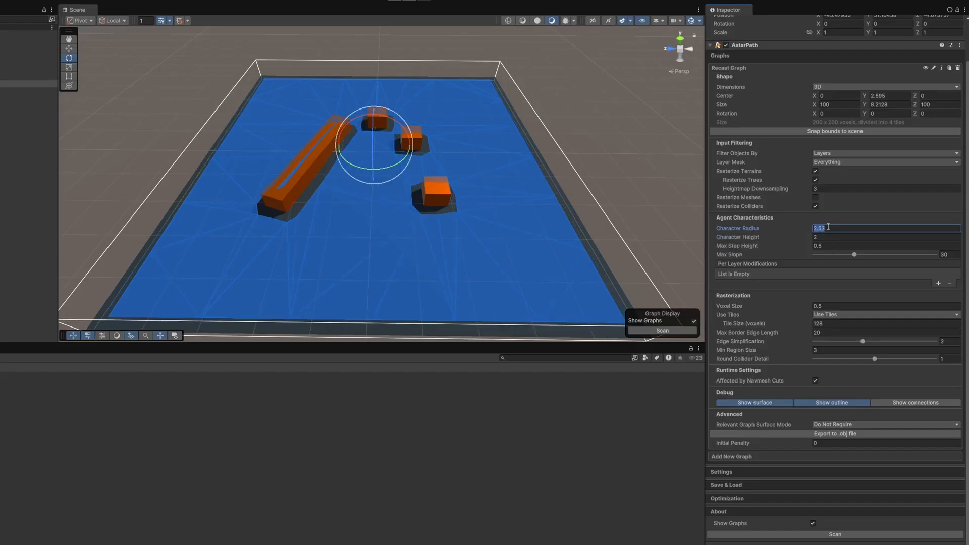
text(0.5)
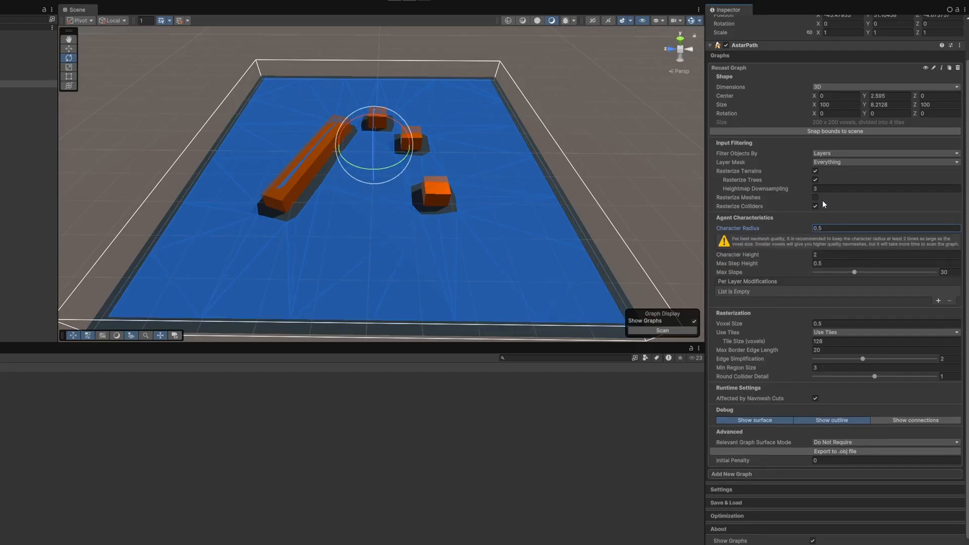
Raise the cube nearest the front of the plane vertically to about Y 8.9.
click(744, 255)
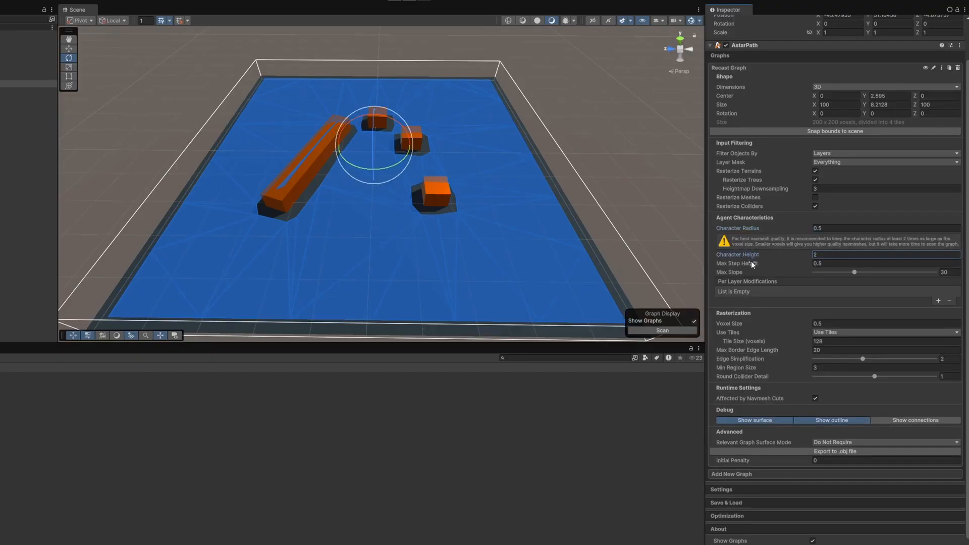
click(435, 194)
key(w)
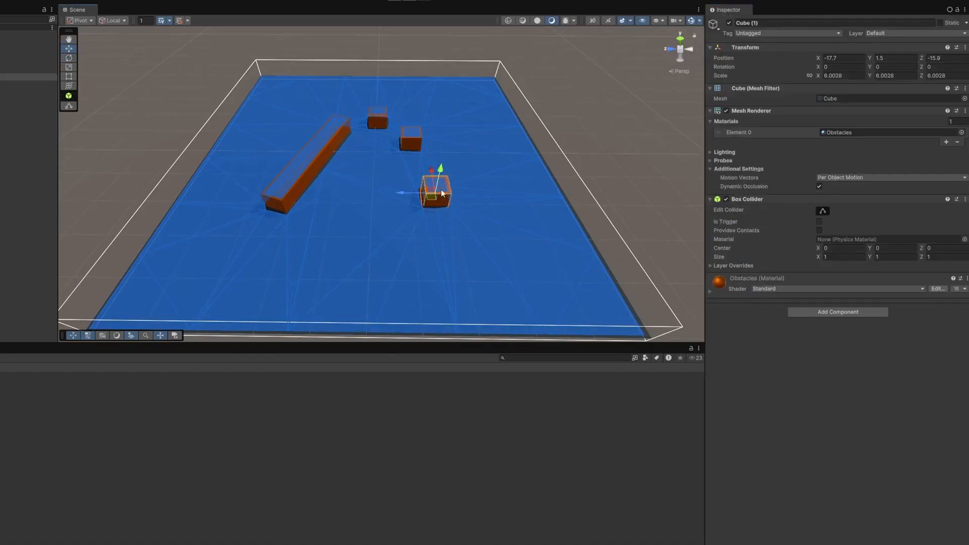
drag(444, 167, 446, 149)
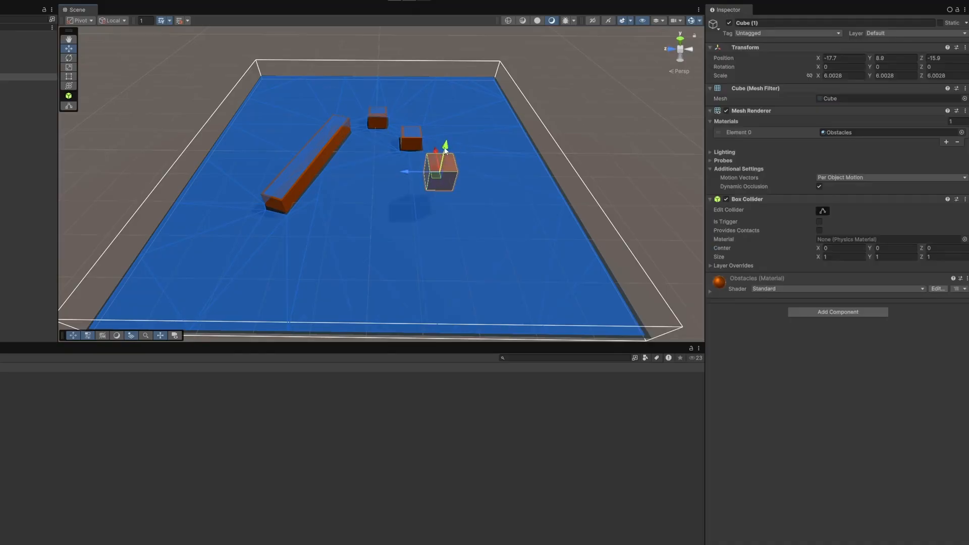
Lower the raised front cube slightly, and undo its vertical moves.
drag(445, 150, 443, 167)
key(ctrl+z)
key(ctrl+z)
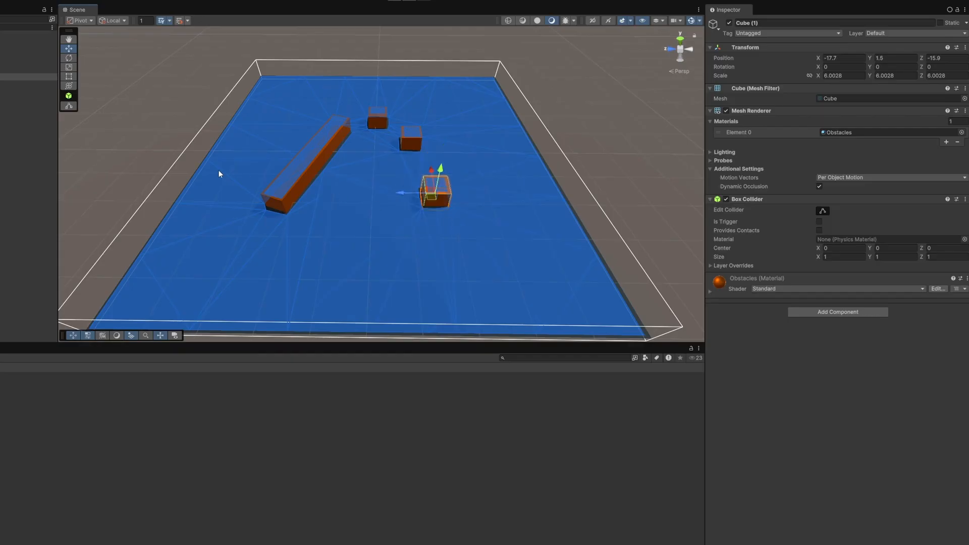
Duplicate the front cube, place the copy against its front at Y 0 rotated 4.52 degrees about Z, and rescan the graph.
click(26, 84)
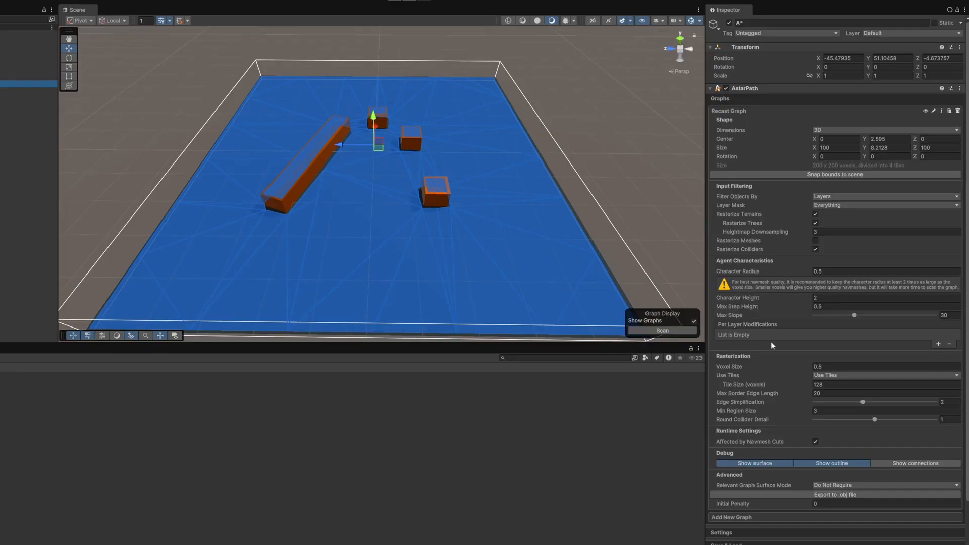
click(749, 307)
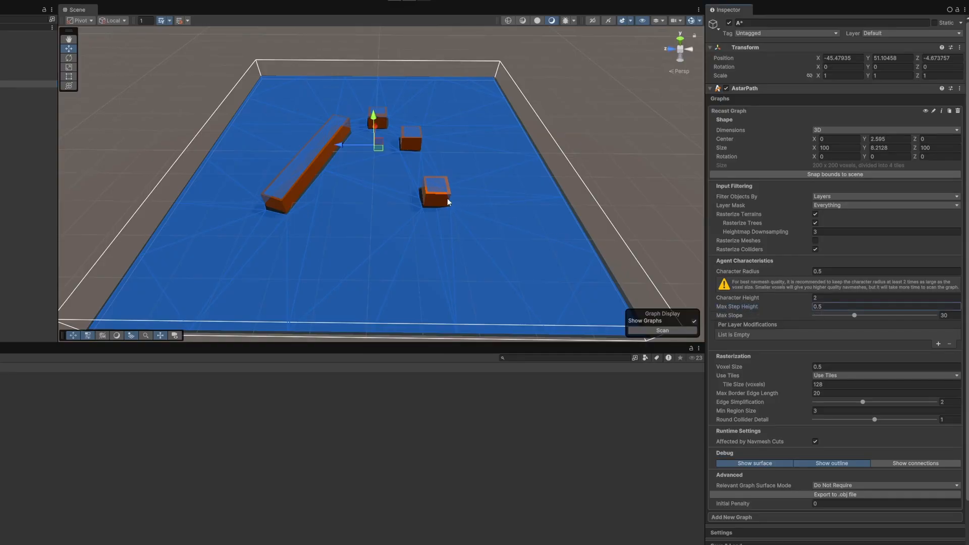
key(w)
right_drag(447, 199, 574, 195)
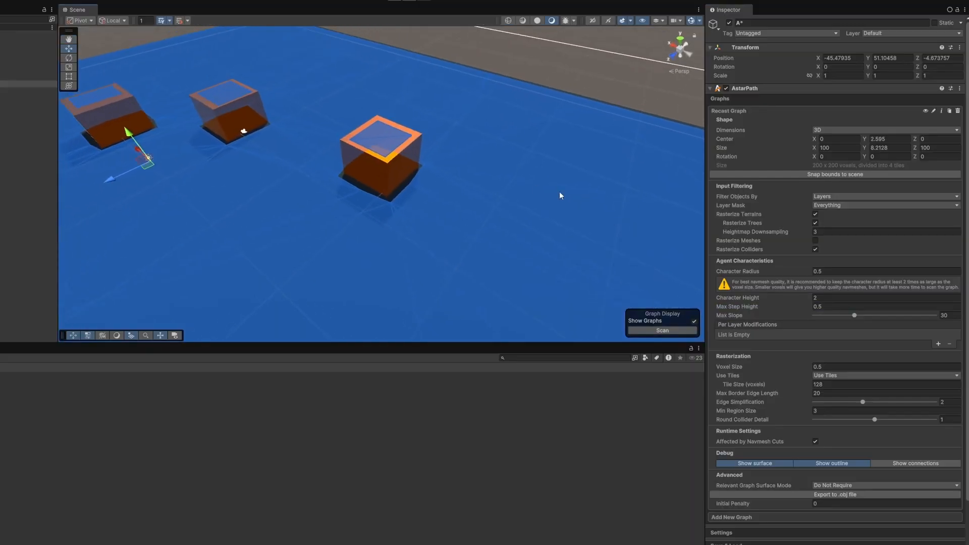
click(382, 160)
drag(395, 173, 440, 196)
key(e)
key(w)
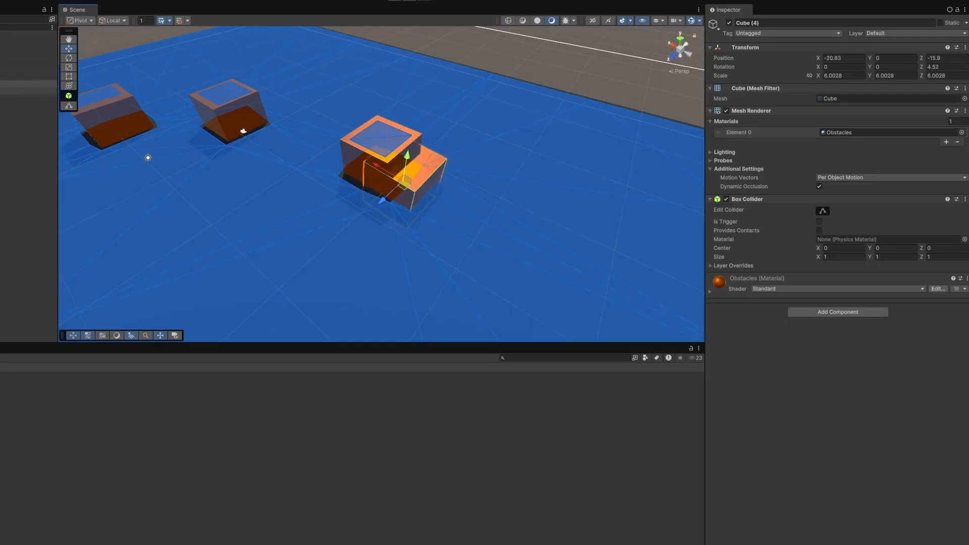
click(34, 92)
click(662, 331)
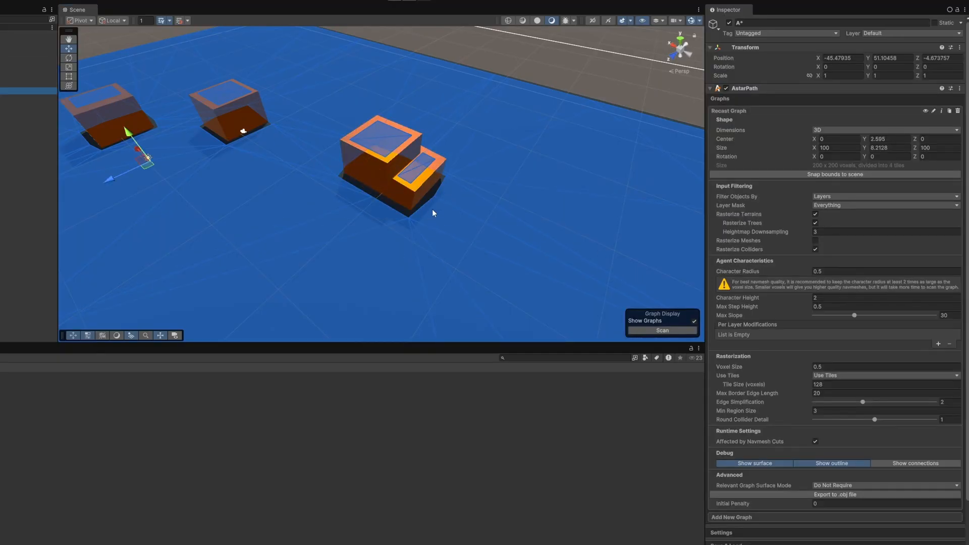
Try a Max Step Height of 1.77 on the Recast Graph and undo the change.
drag(752, 307, 765, 309)
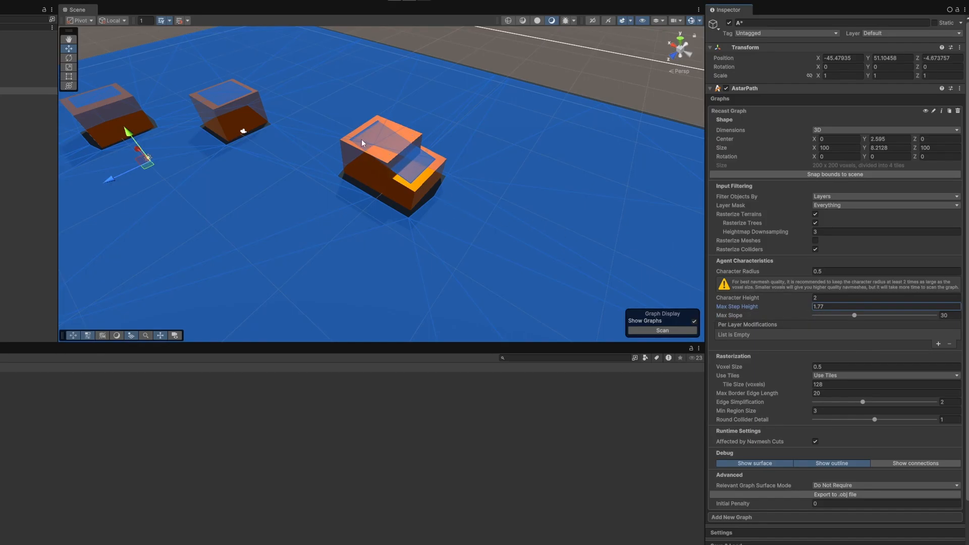
key(ctrl+z)
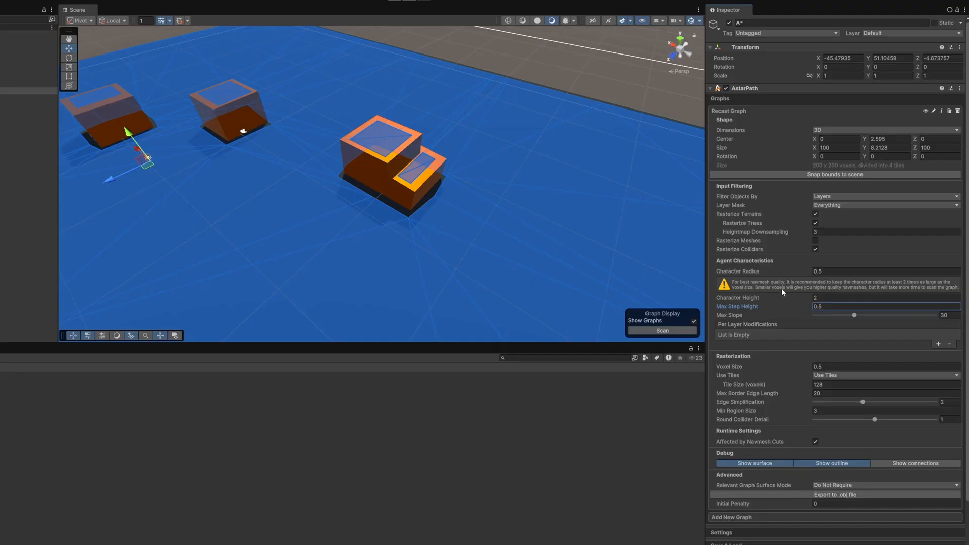
Try a Max Slope of 2.7, check the navmesh around the stacked cubes, and set the slope to 30.5.
right_drag(519, 203, 489, 197)
key(s)
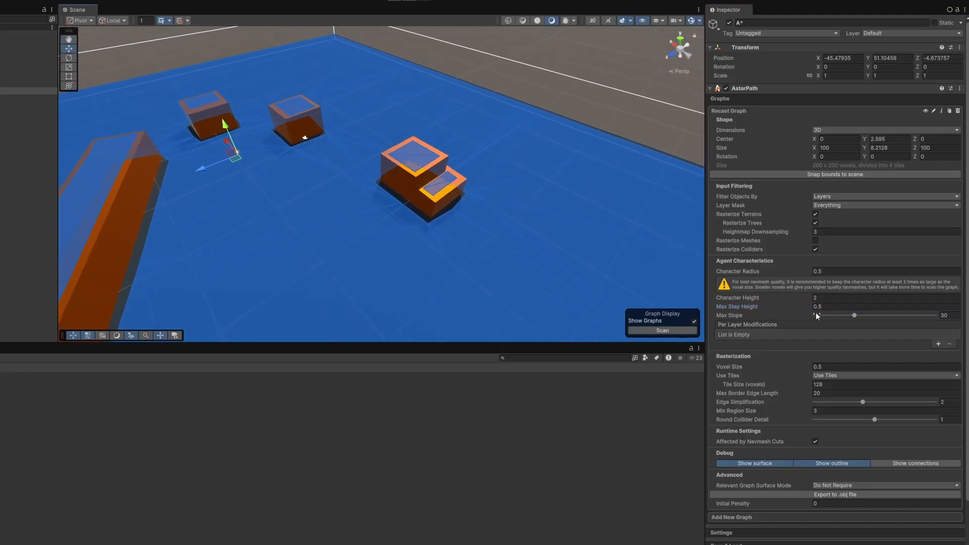
drag(854, 316, 819, 317)
key(w)
right_drag(422, 210, 481, 167)
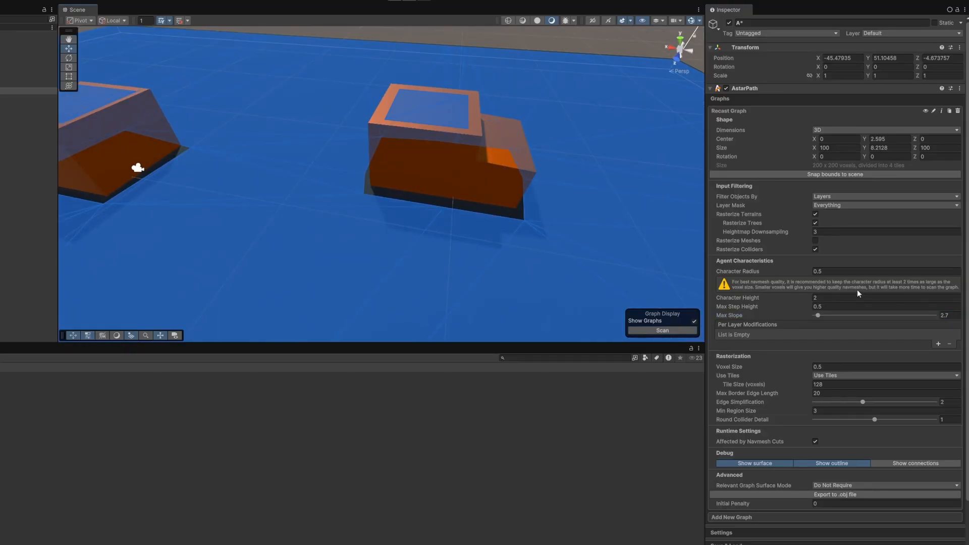
drag(873, 314, 854, 314)
alt+drag(595, 222, 613, 206)
key(s)
right_drag(517, 207, 436, 228)
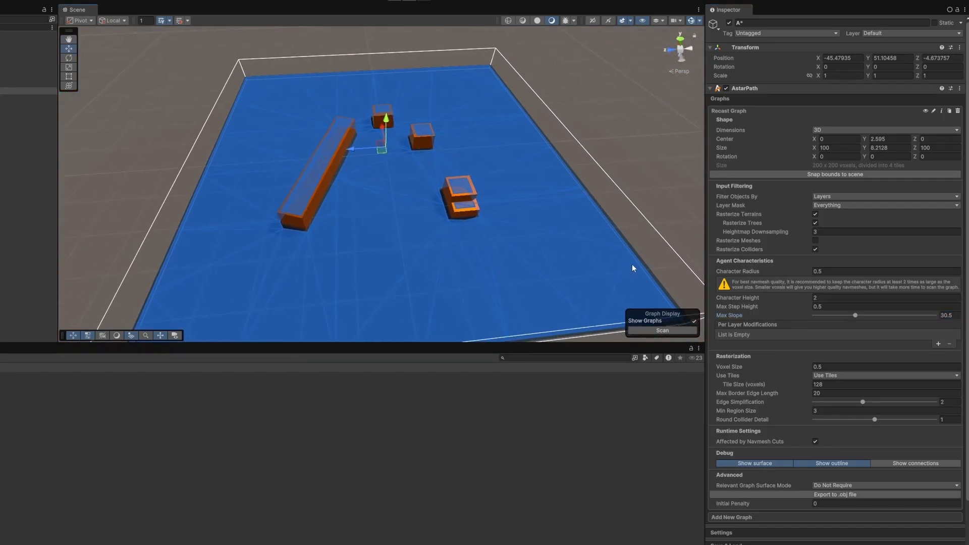
Set the graph's Voxel Size to 0.1 and examine the navmesh around the stacked cubes.
scroll(765, 350, down, 1)
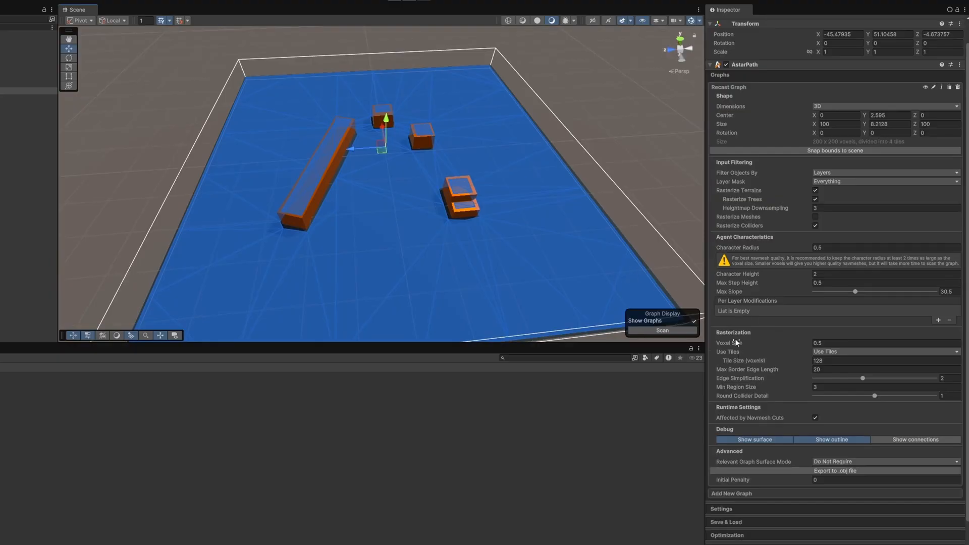
click(735, 340)
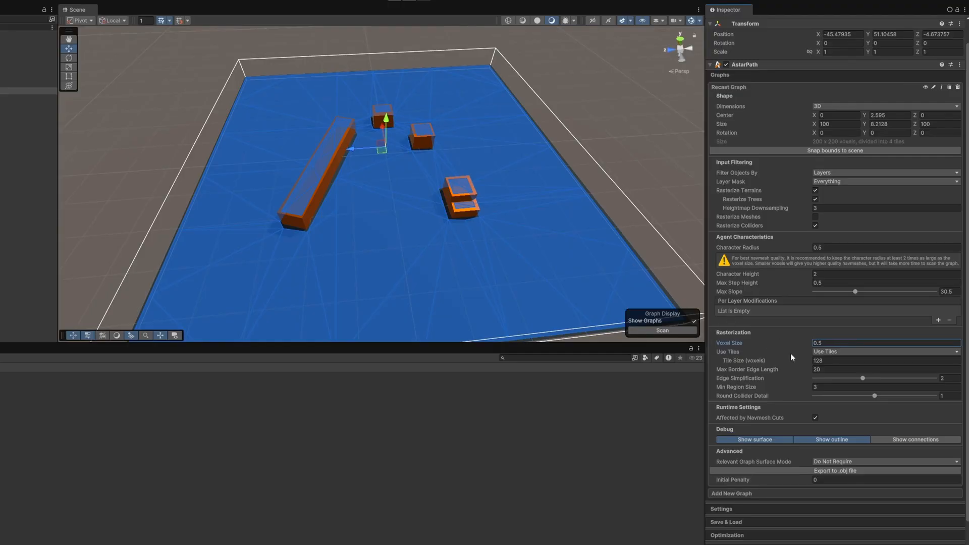
mouse_move(747, 344)
double_click(821, 343)
text(0.1)
key(ctrl+alt+s)
right_drag(510, 240, 528, 253)
key(w)
key(d)
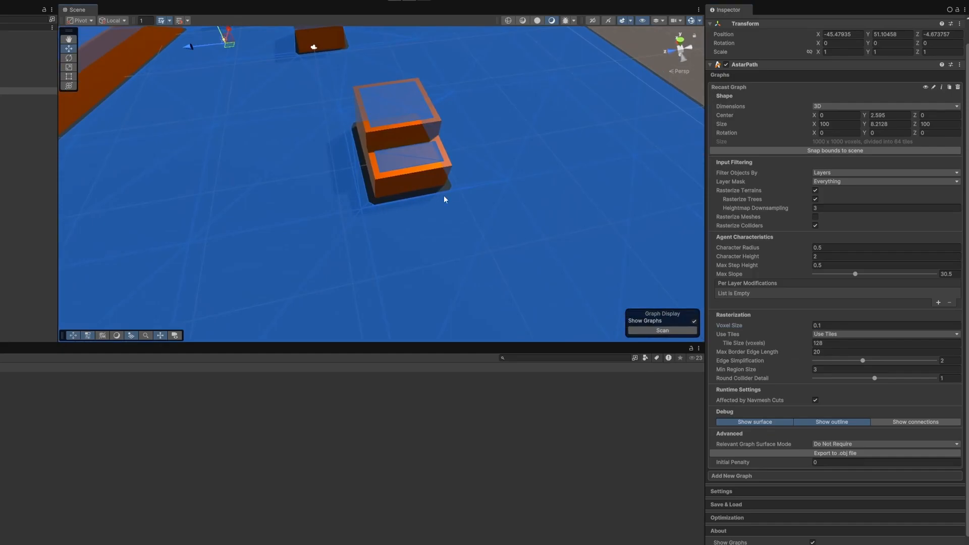
key(s)
right_drag(430, 193, 433, 191)
key(a)
key(s)
Try Voxel Size values of 1, 5, 2 and 1 again to compare the navmesh around the obstacles.
click(839, 325)
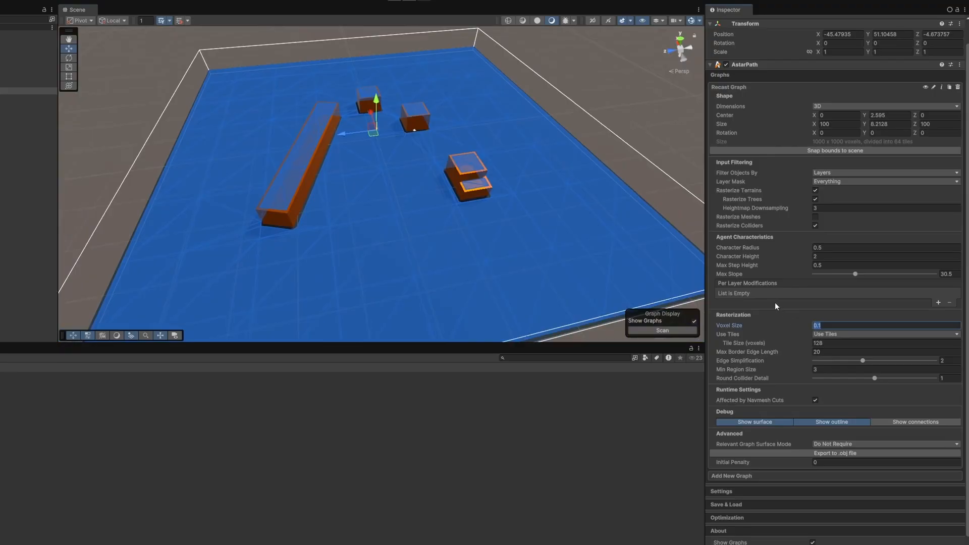
text(1)
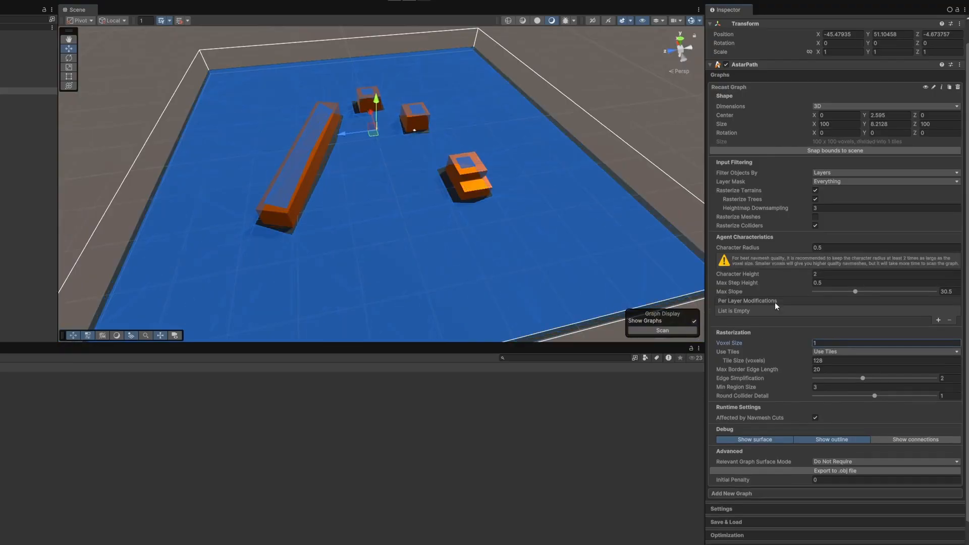
key(BackSpace)
text(5)
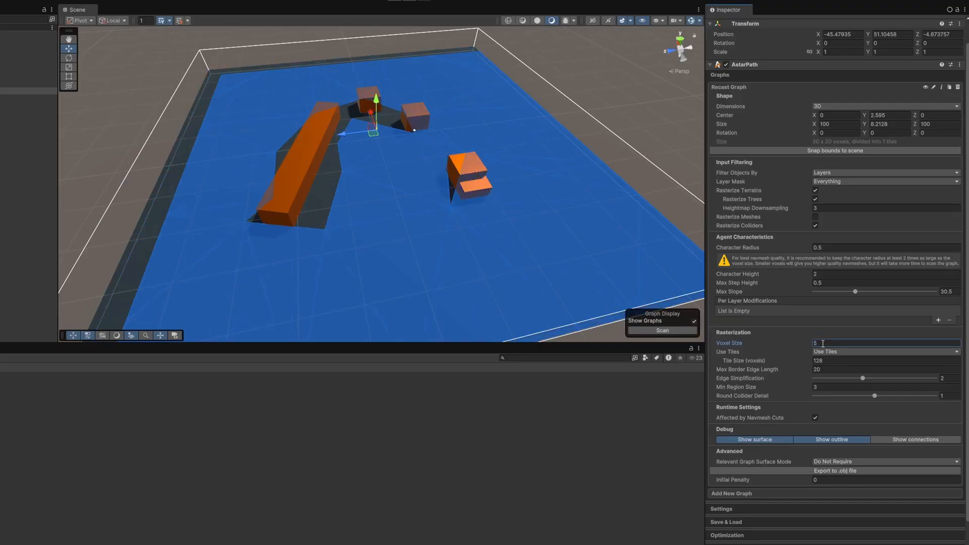
double_click(832, 342)
text(2)
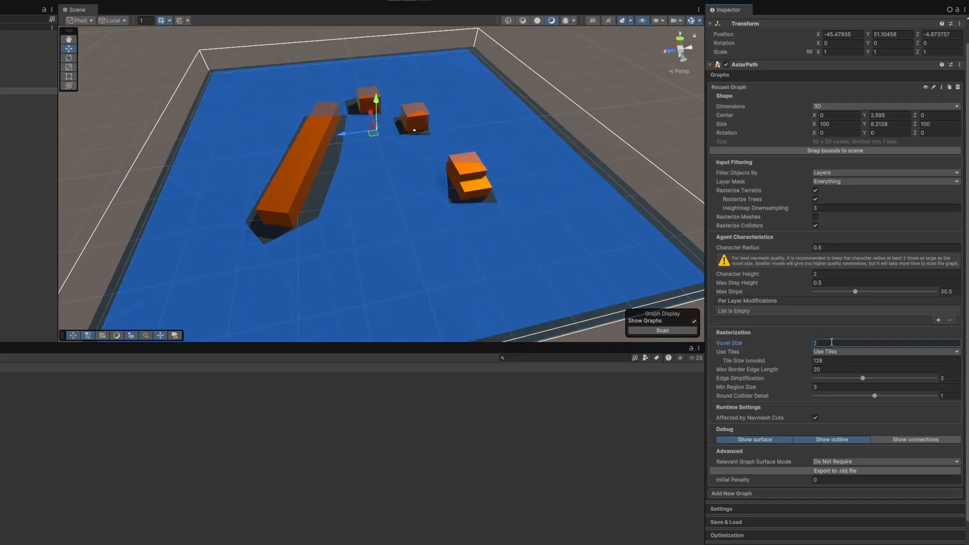
double_click(833, 343)
text(1)
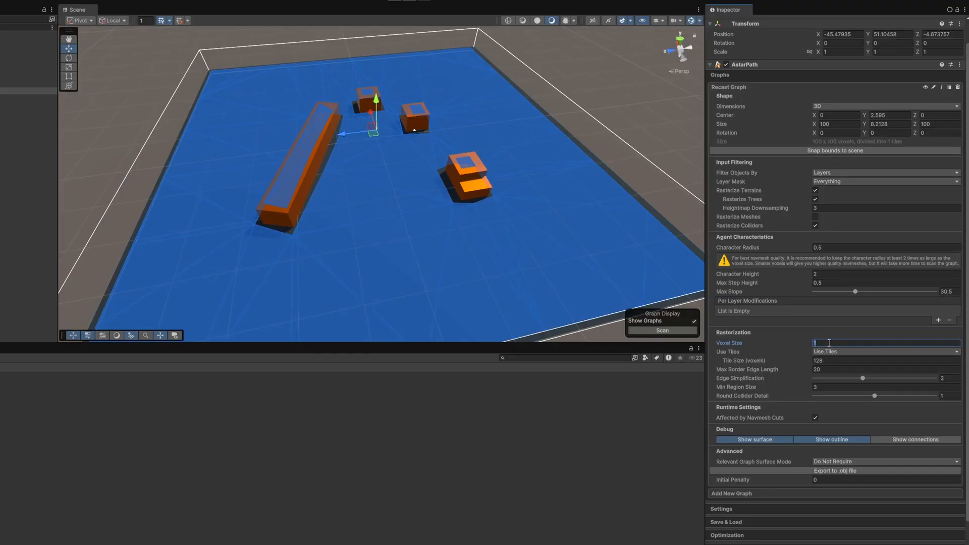
Set the graph's Voxel Size to 0.2 and check the whole navmesh from above.
text(0.2)
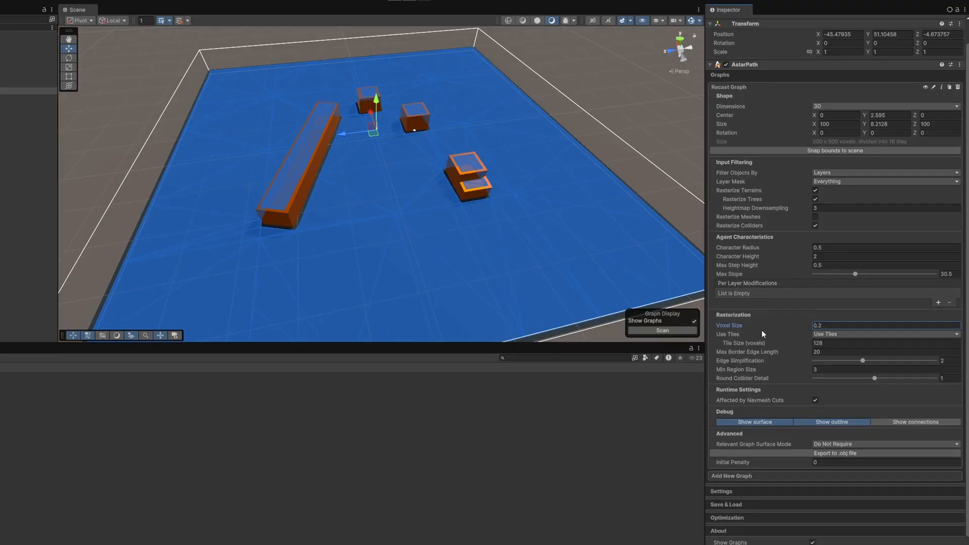
right_drag(435, 118, 397, 166)
key(w)
key(s)
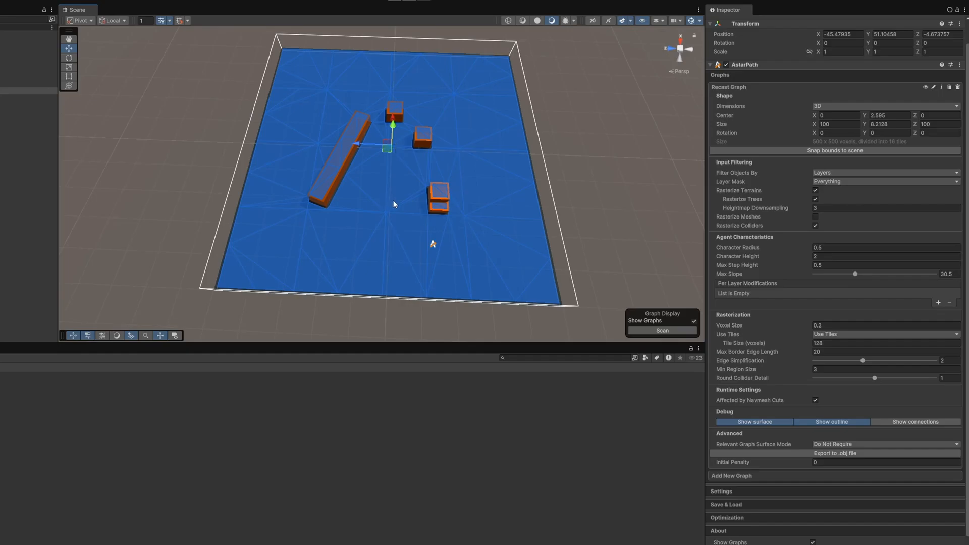
Review the graph's Max Border Edge Length, Min Region Size and Edge Simplification settings.
click(746, 351)
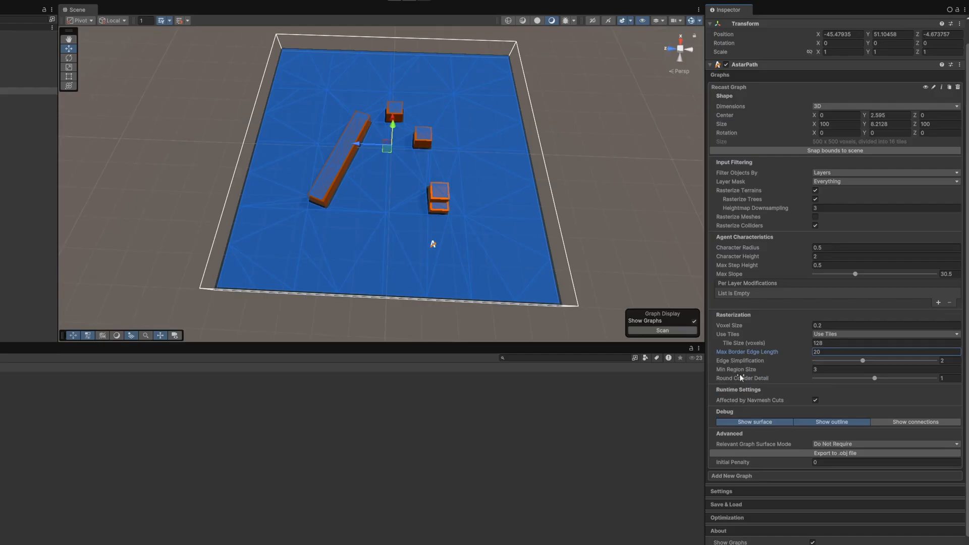
click(736, 370)
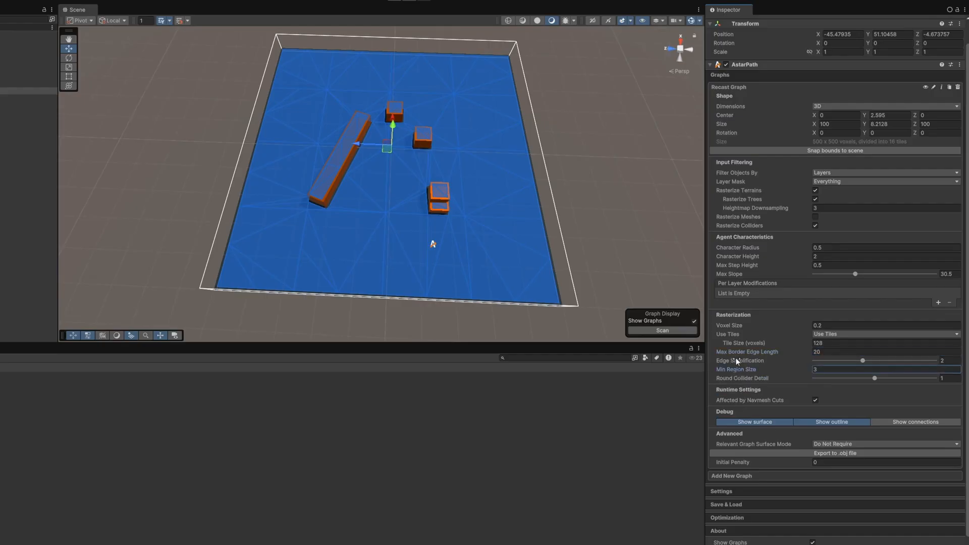
mouse_move(735, 358)
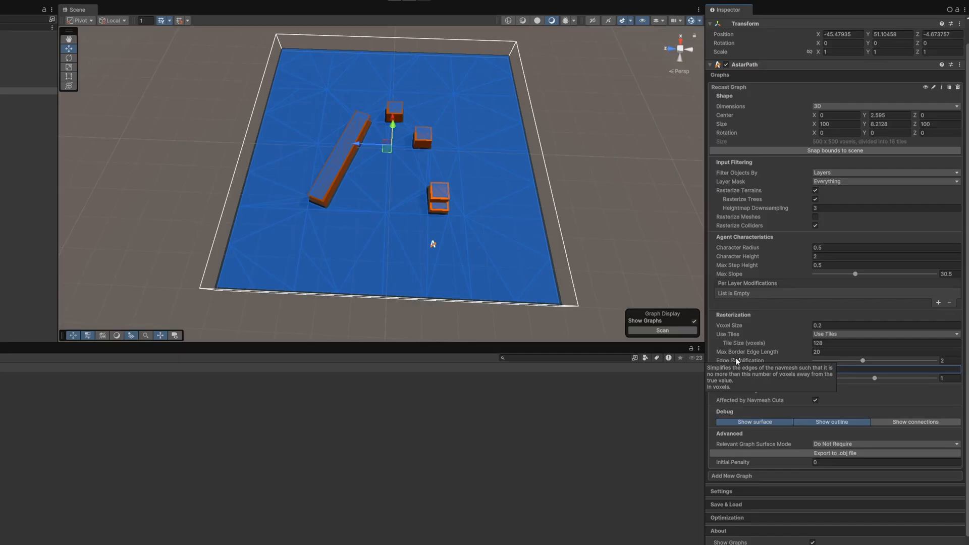
click(735, 359)
scroll(735, 360, down, 1)
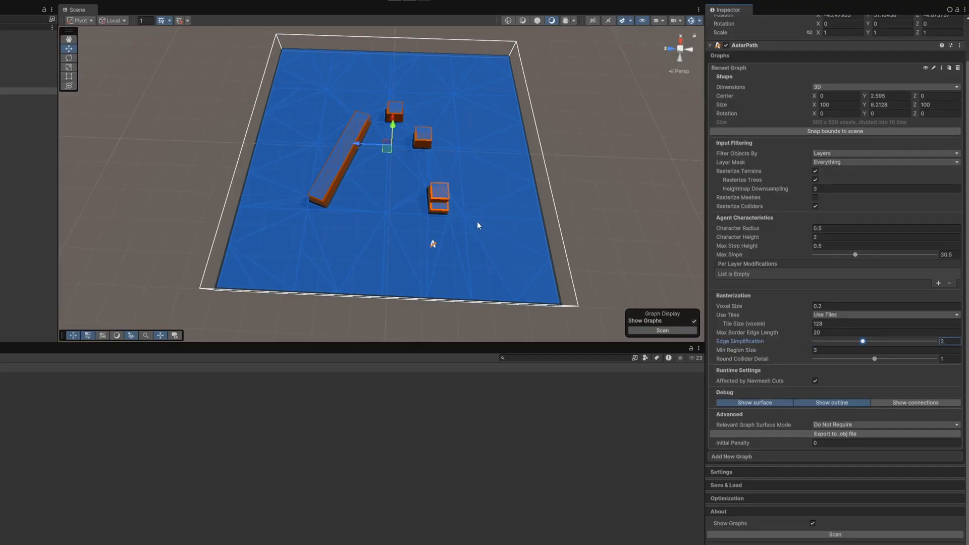
Select all five obstacles, including the long bar, and add a RecastNavmeshModifier component to them.
right_drag(434, 208, 459, 172)
key(w)
key(s)
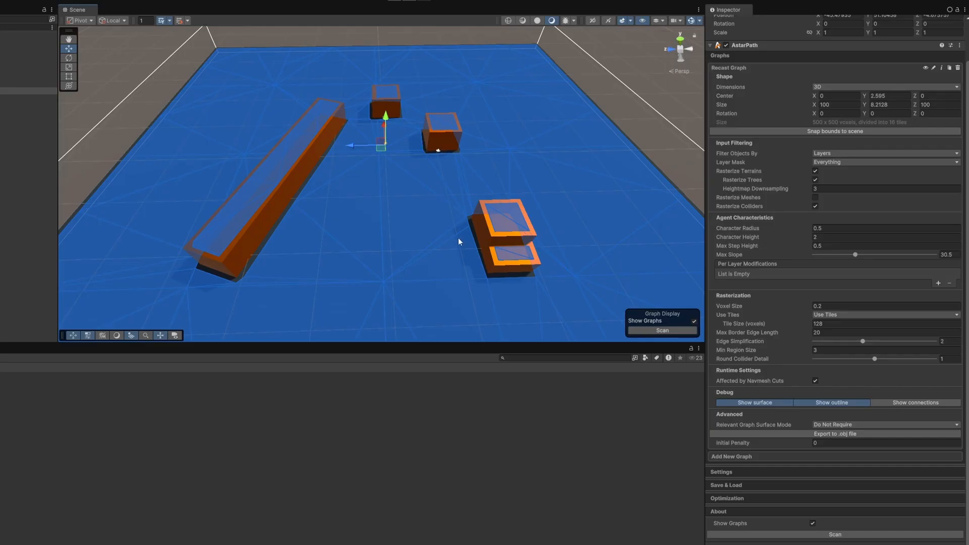
click(508, 262)
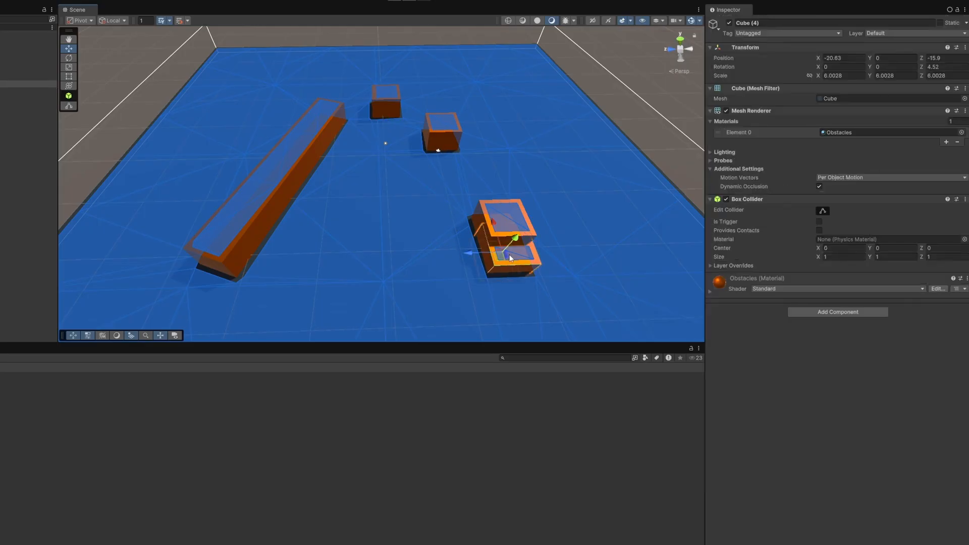
shift+click(501, 213)
shift+click(437, 135)
shift+click(383, 98)
shift+click(298, 152)
click(841, 312)
text(recast)
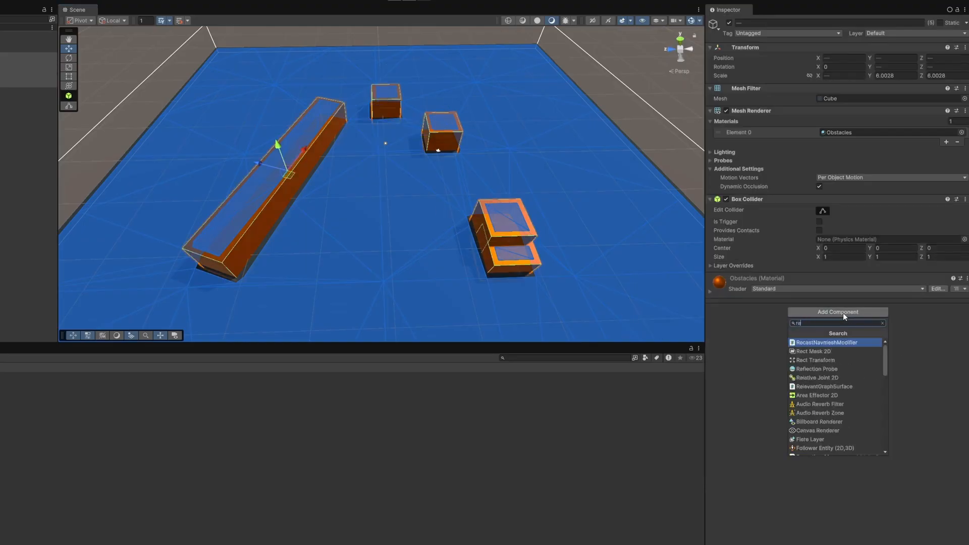
click(819, 343)
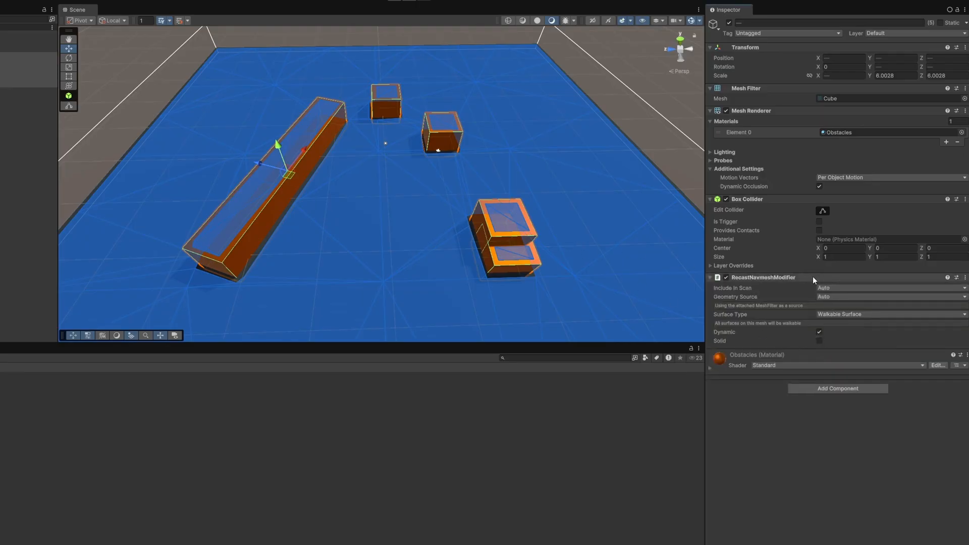
Review the Include In Scan, Geometry Source and Surface Type options of the RecastNavmeshModifier.
click(825, 298)
click(828, 306)
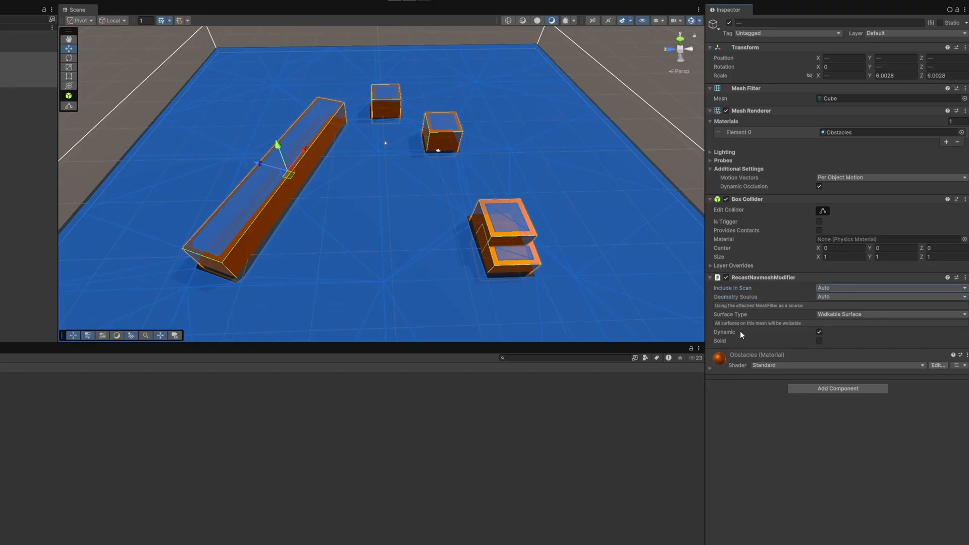
click(829, 298)
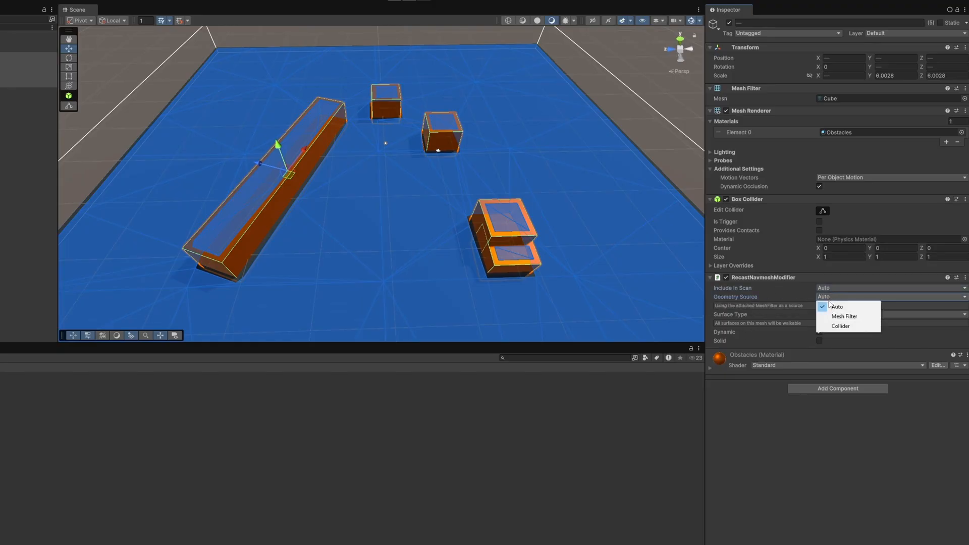
click(772, 312)
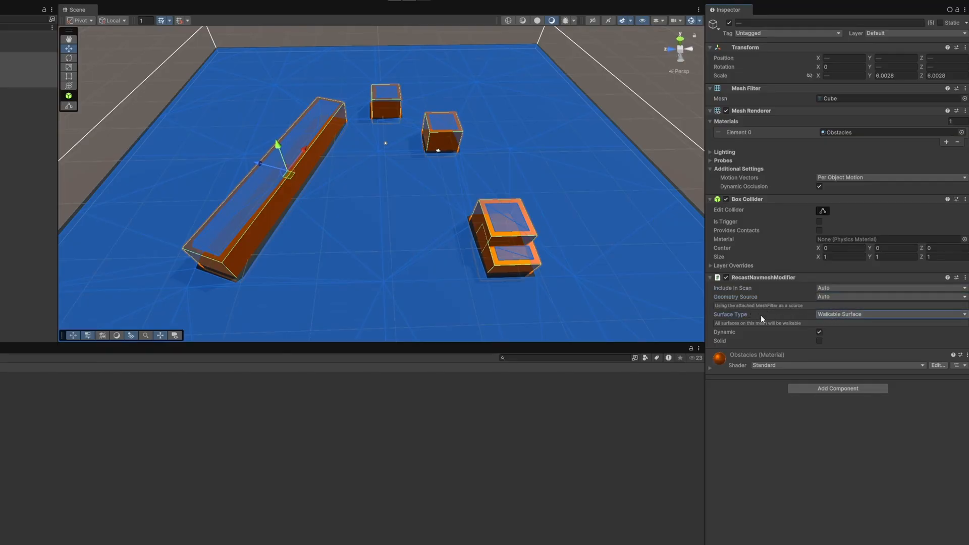
click(825, 314)
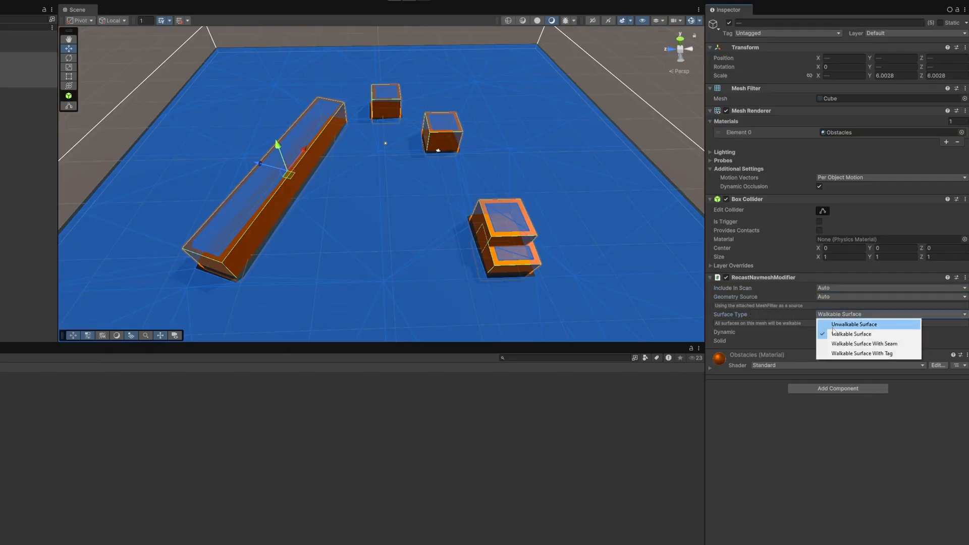
click(785, 314)
Set the obstacles' modifier Geometry Source to Collider and Surface Type to Unwalkable Surface.
click(818, 297)
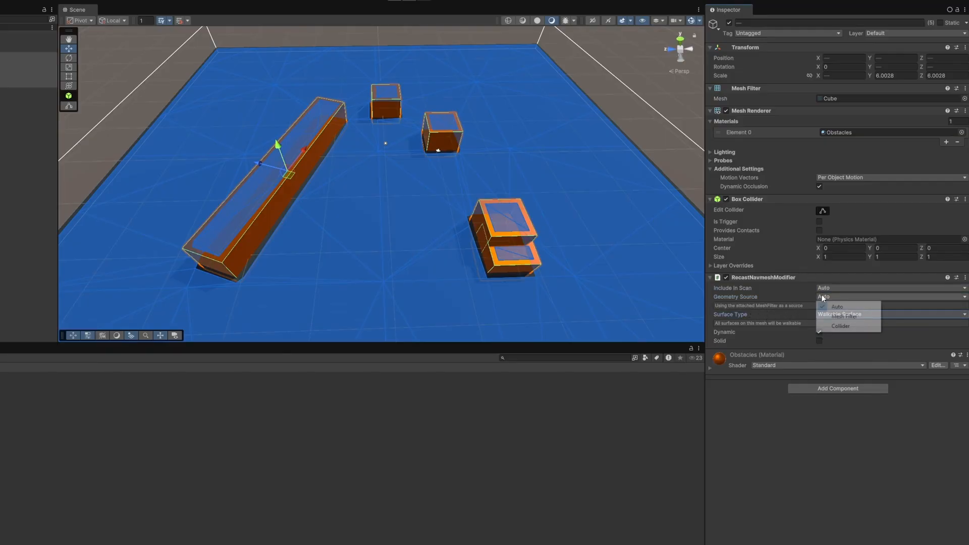
click(845, 326)
click(843, 309)
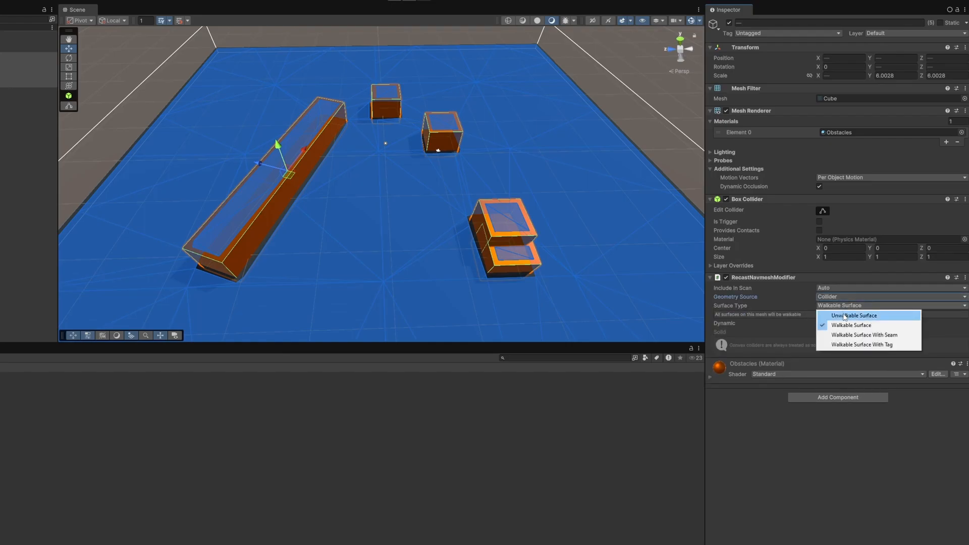
click(844, 316)
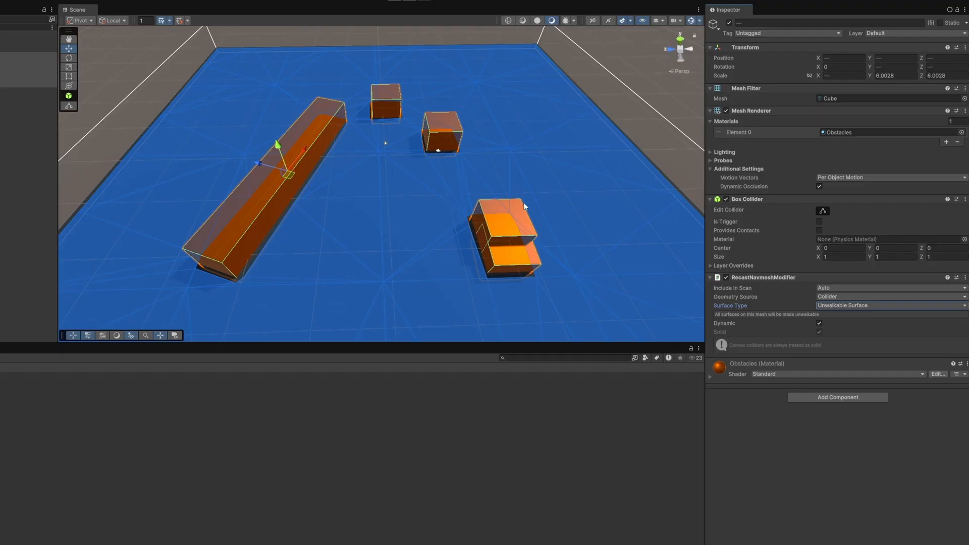
Create an empty game object at the scene's root level and name it Agent.
scroll(570, 222, down, 5)
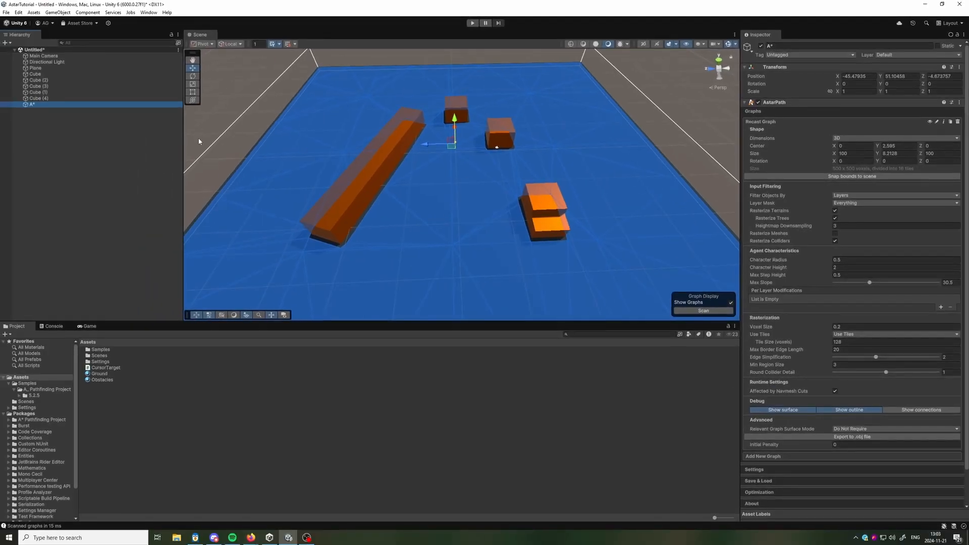
click(112, 126)
click(58, 12)
click(71, 22)
text(Agent)
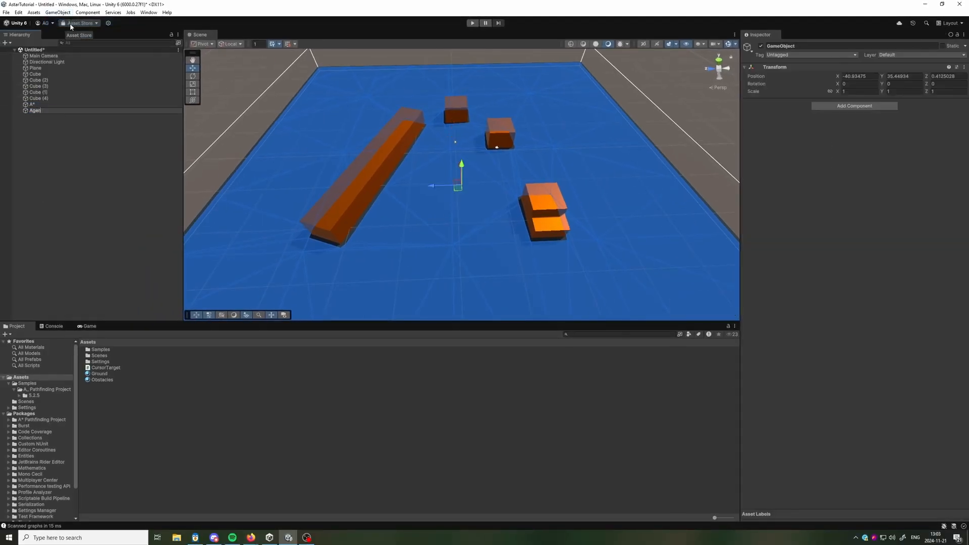
key(Return)
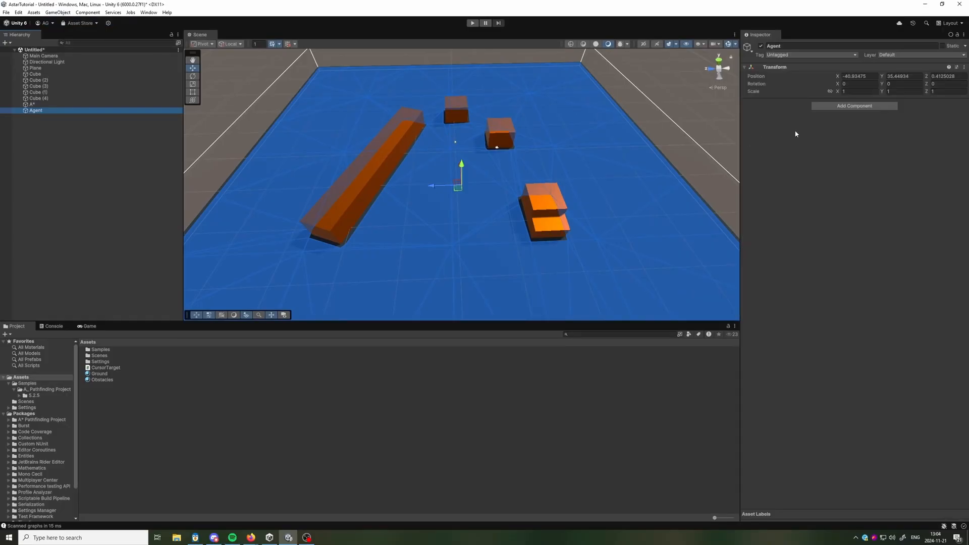
Add a Follower Entity (2D,3D) component to the Agent.
click(837, 106)
text(follo)
click(825, 132)
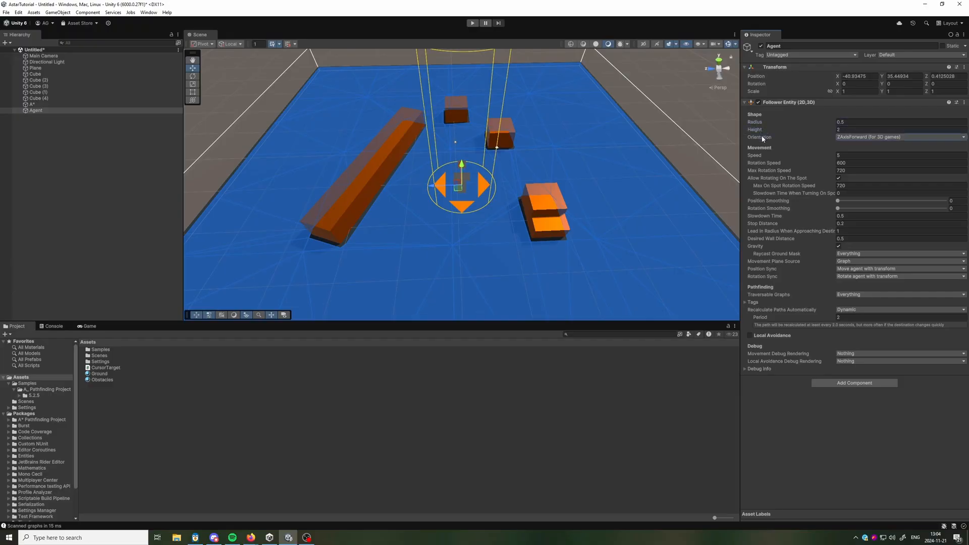
Set the Agent's position to X 0, Y 0, Z 0 and view it up close between the obstacles.
click(845, 75)
text(0)
key(Tab)
text(0)
key(Tab)
text(0)
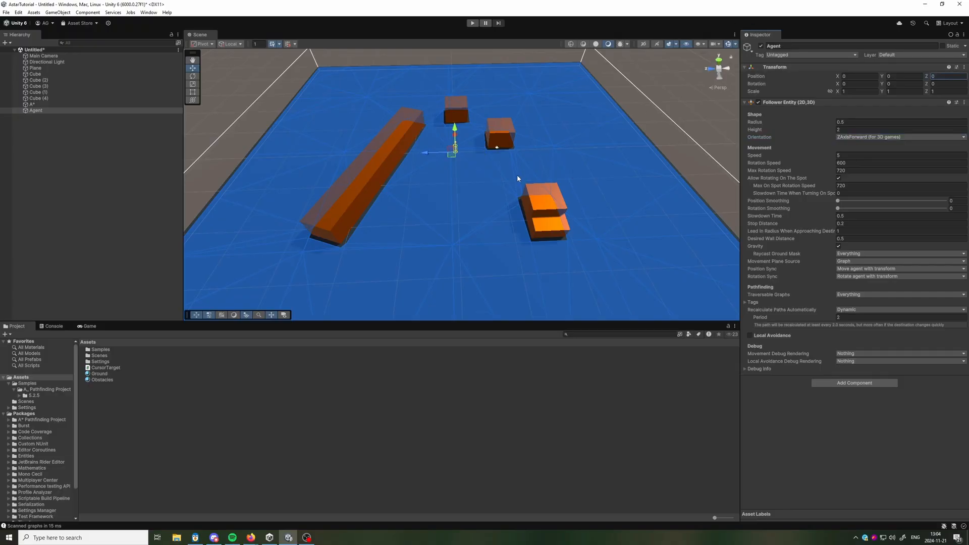
key(a)
right_drag(558, 186, 484, 189)
key(w)
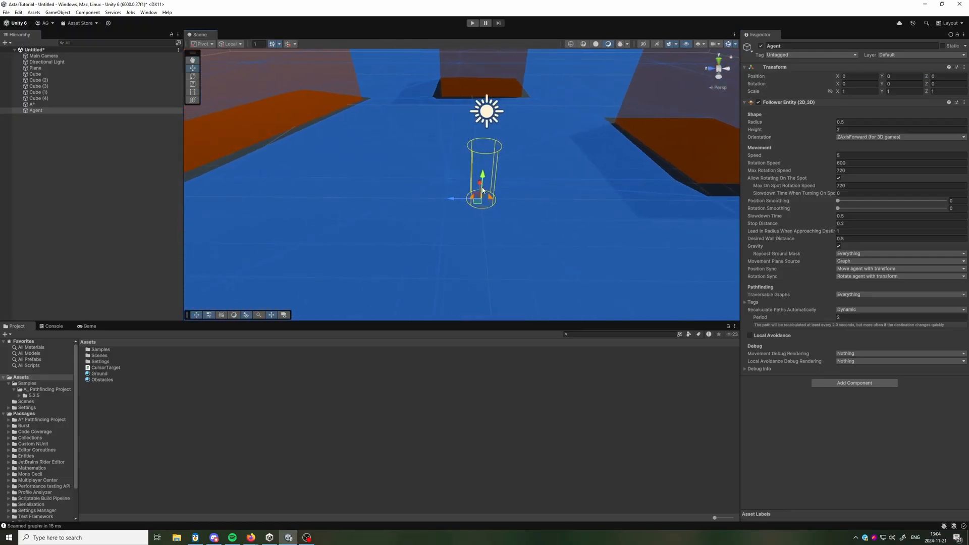
mouse_move(549, 199)
right_down()
mouse_move(538, 182)
mouse_move(553, 195)
right_up()
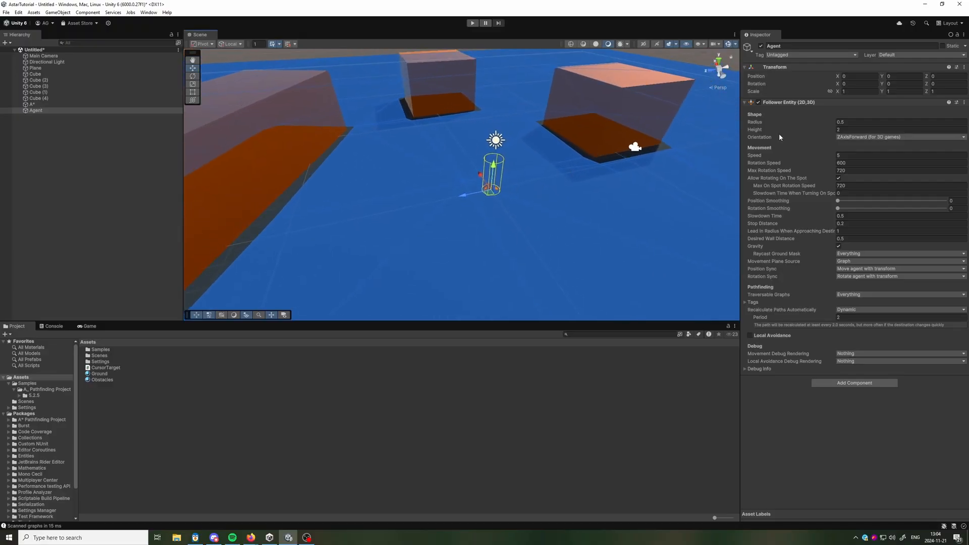
Try the Follower Entity's YAxisForward (for 2D games) orientation and switch back to ZAxisForward (for 3D games).
click(858, 137)
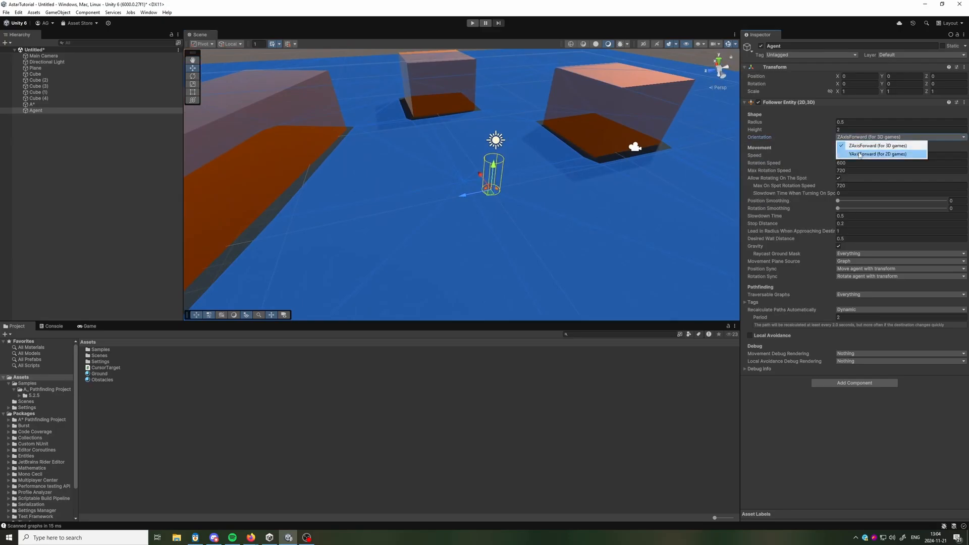
click(860, 154)
right_drag(544, 199, 511, 200)
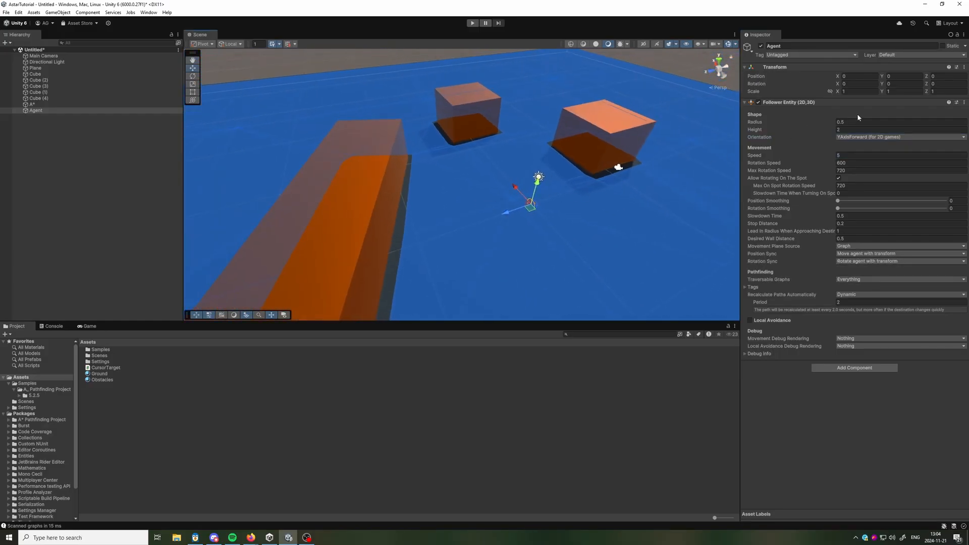
click(846, 137)
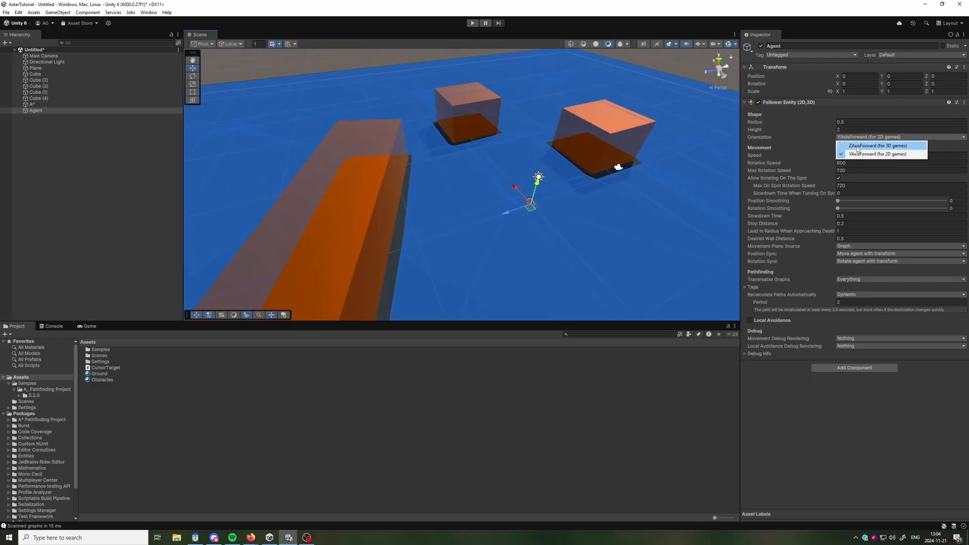
click(857, 146)
right_drag(646, 204, 592, 228)
Look up the Desired Wall Distance setting in the online documentation in Firefox and return to Unity.
click(771, 156)
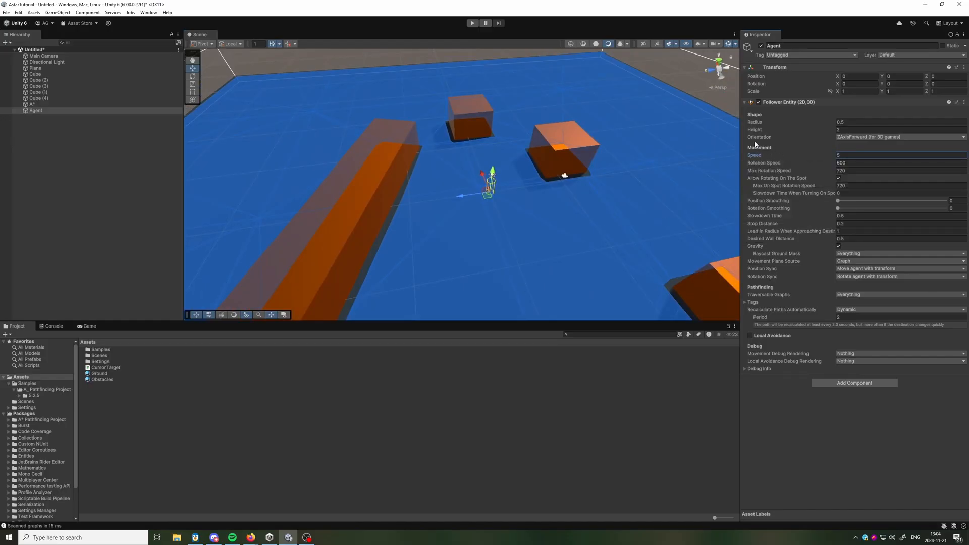
right_click(761, 236)
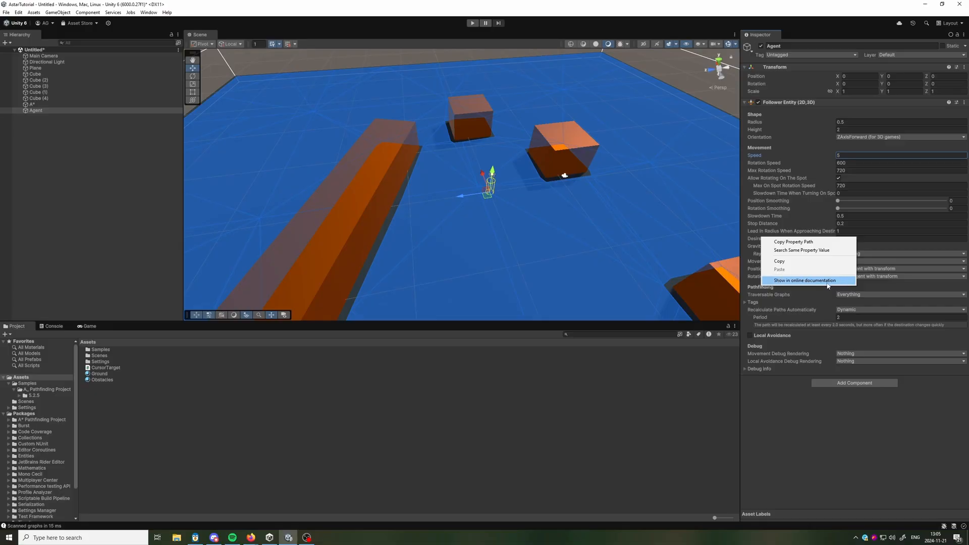
click(802, 280)
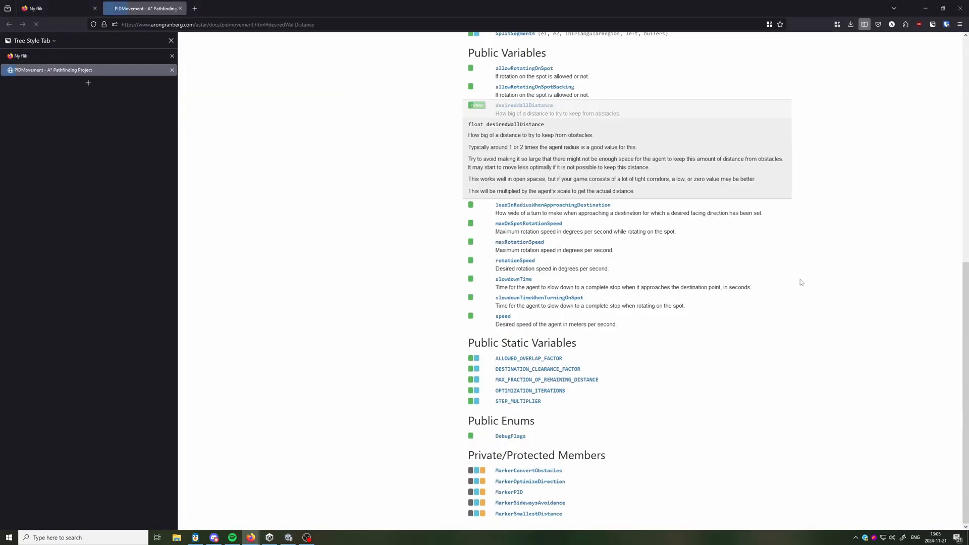
click(181, 9)
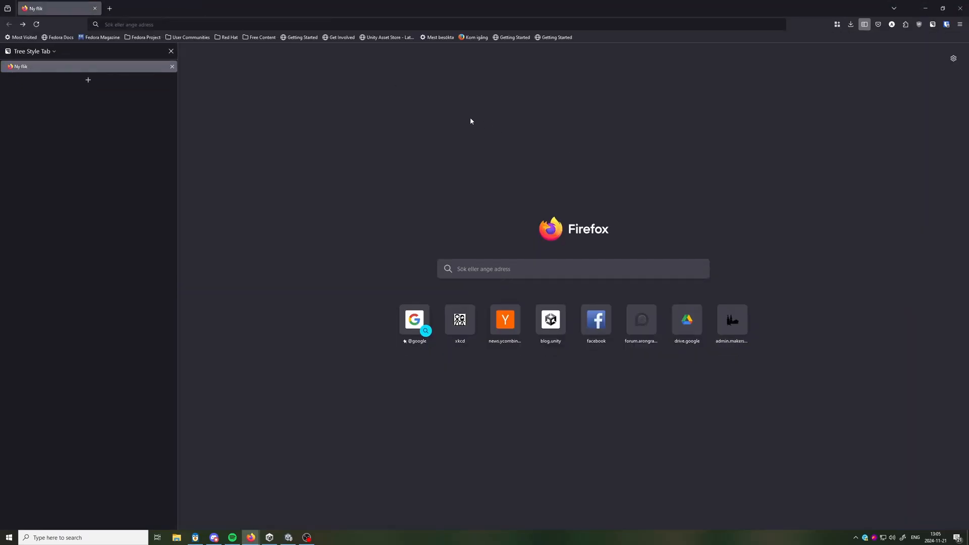
key(alt+Tab)
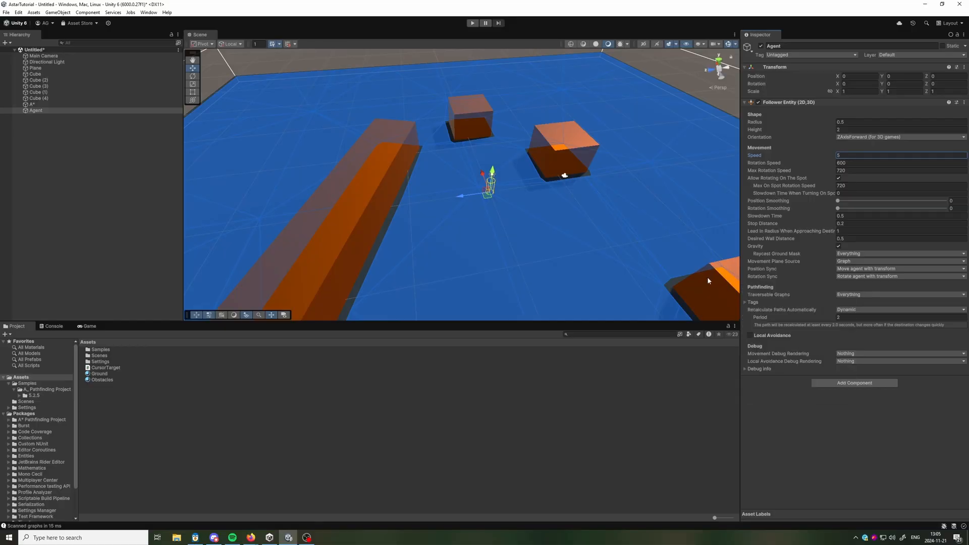
Add an AIDestinationSetter component to the Agent.
click(825, 383)
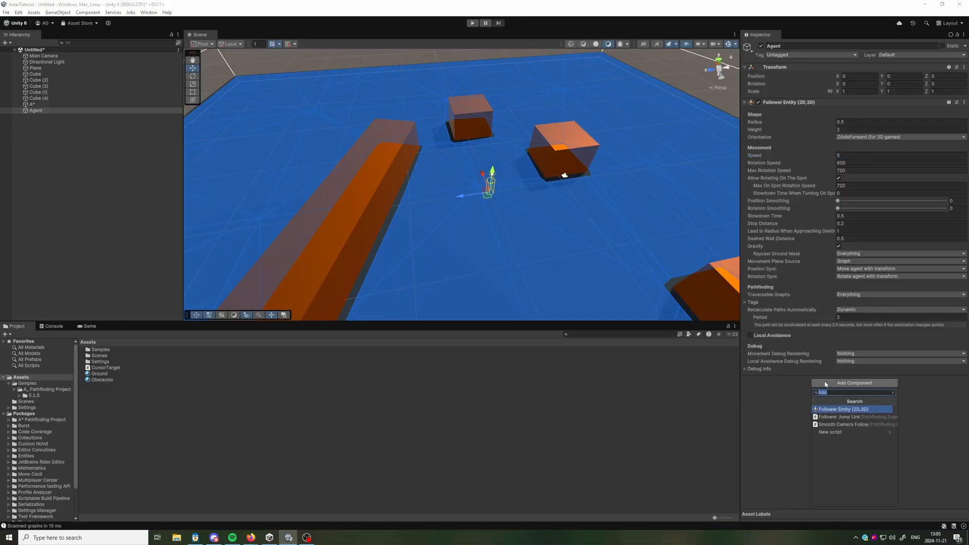
text(aide)
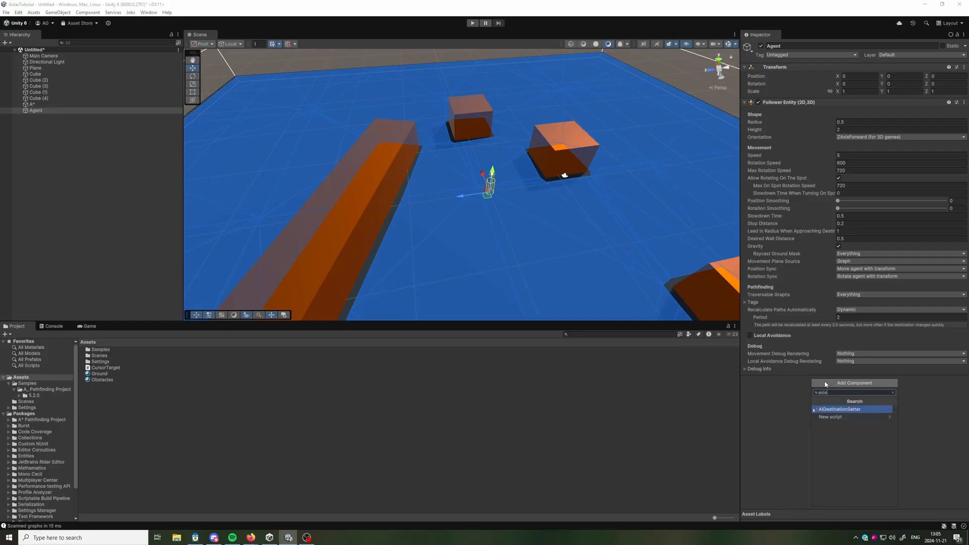
click(830, 410)
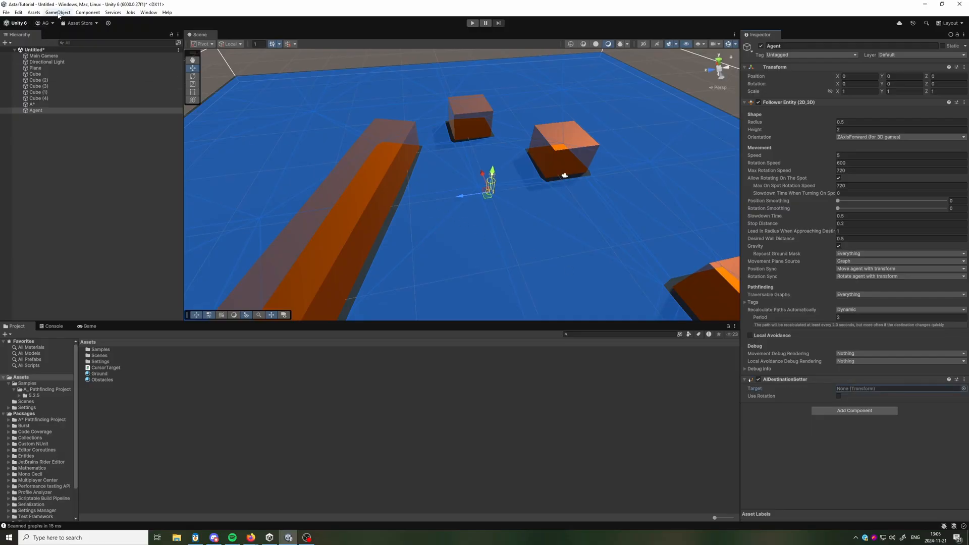
Create a sphere in the scene and set its Y position to 0.
click(57, 13)
mouse_move(79, 47)
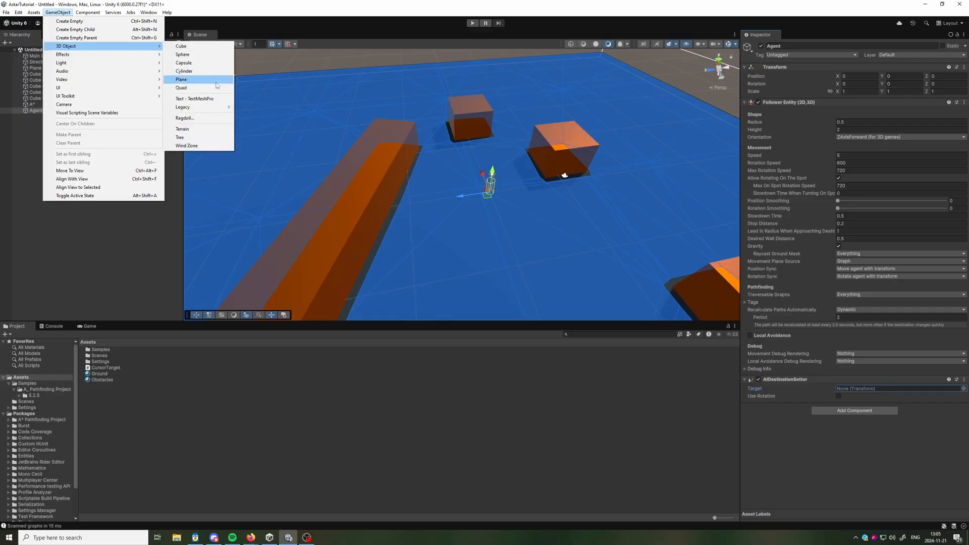
click(187, 54)
scroll(502, 178, down, 5)
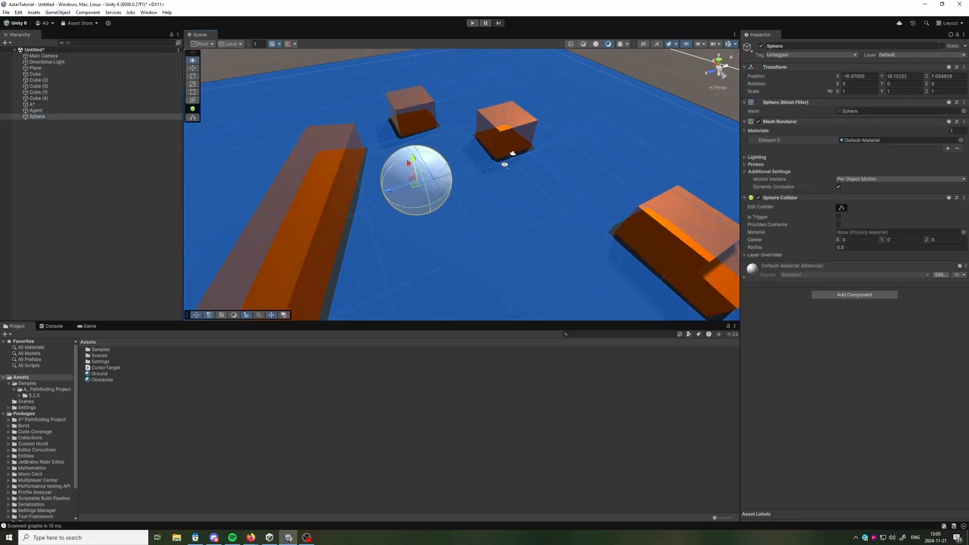
click(893, 76)
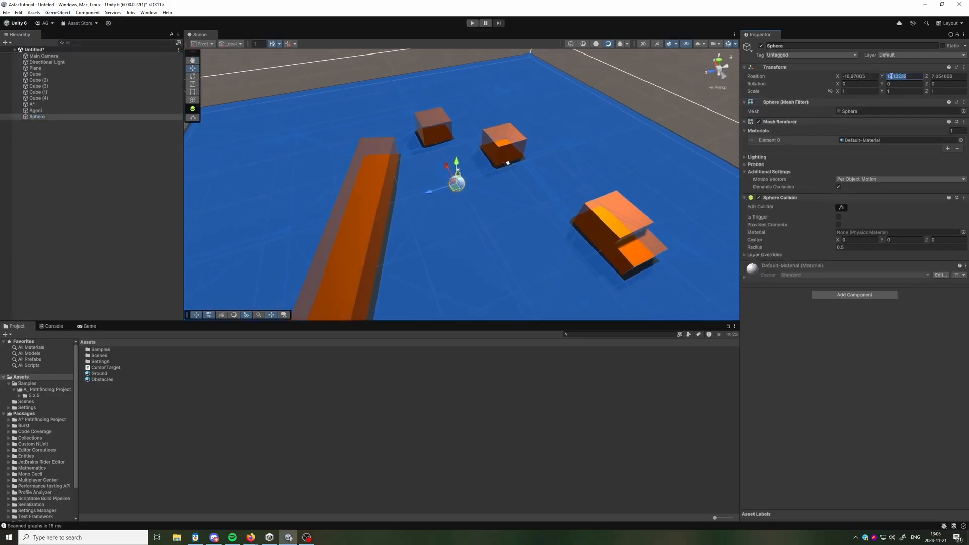
text(0)
Move the sphere across the ground to the far side of the overlapping cubes, at about X -25, Z -25.
right_drag(500, 225, 473, 241)
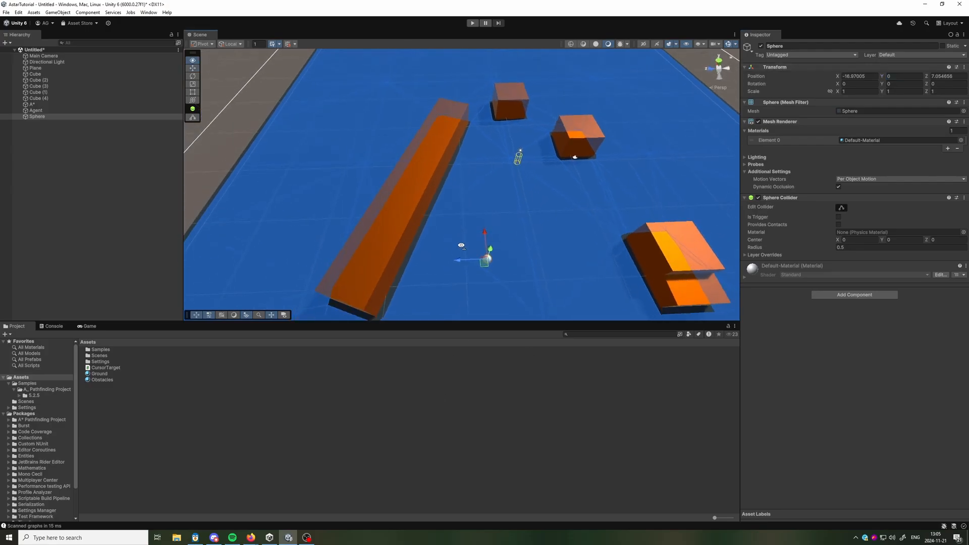
scroll(472, 239, down, 3)
drag(473, 239, 672, 258)
right_drag(480, 222, 569, 217)
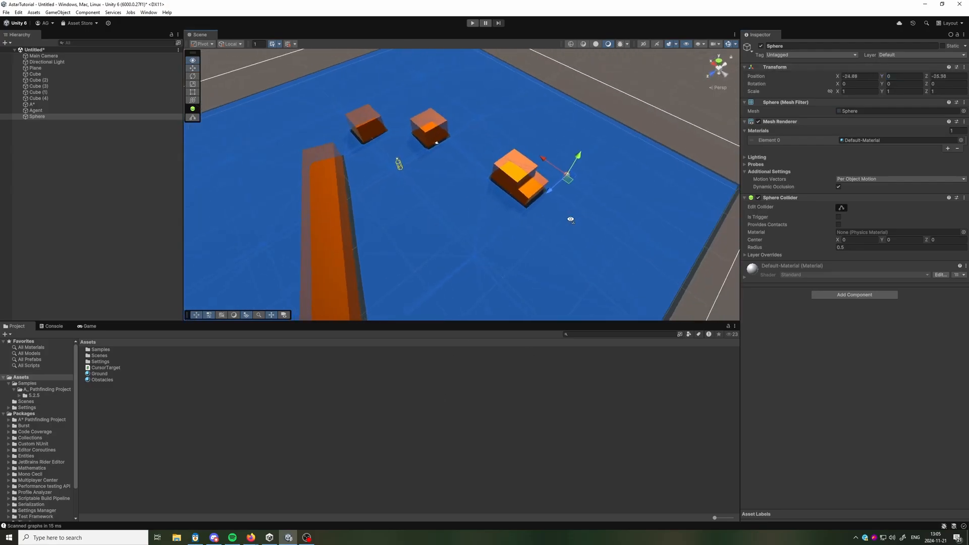
Assign the Sphere as the Target of the Agent's AIDestinationSetter.
scroll(568, 216, up, 1)
click(52, 111)
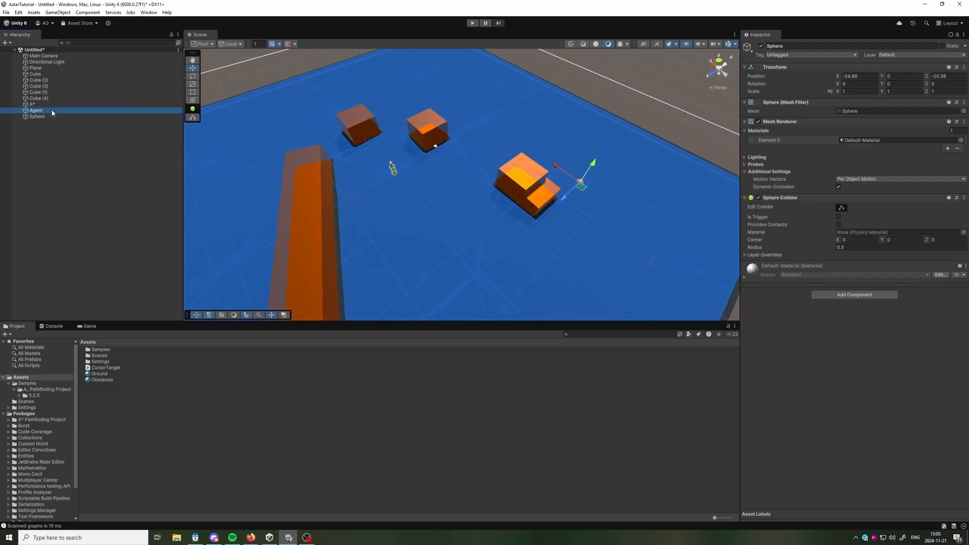
drag(638, 299, 873, 390)
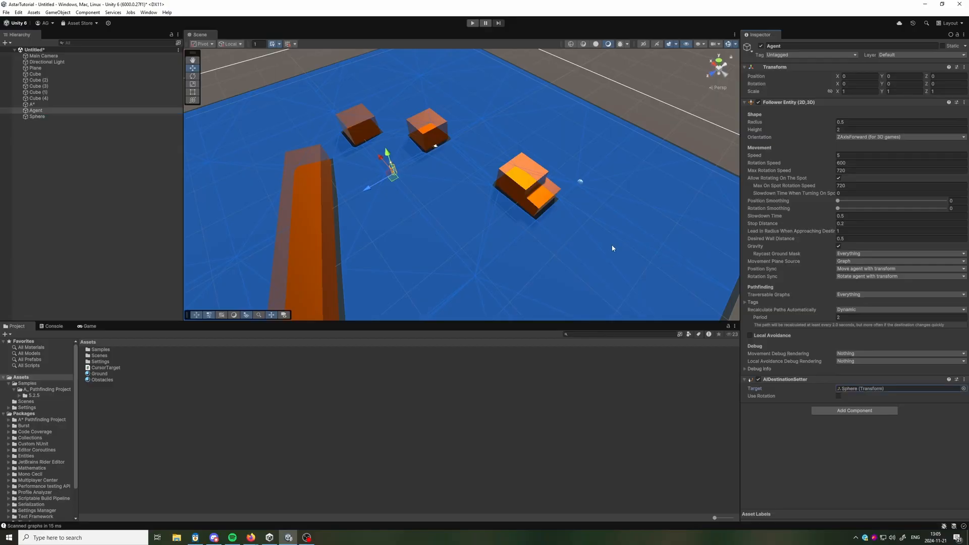
Run the scene in play mode, watch the agent travel toward the selected Sphere, and stop playback.
click(473, 24)
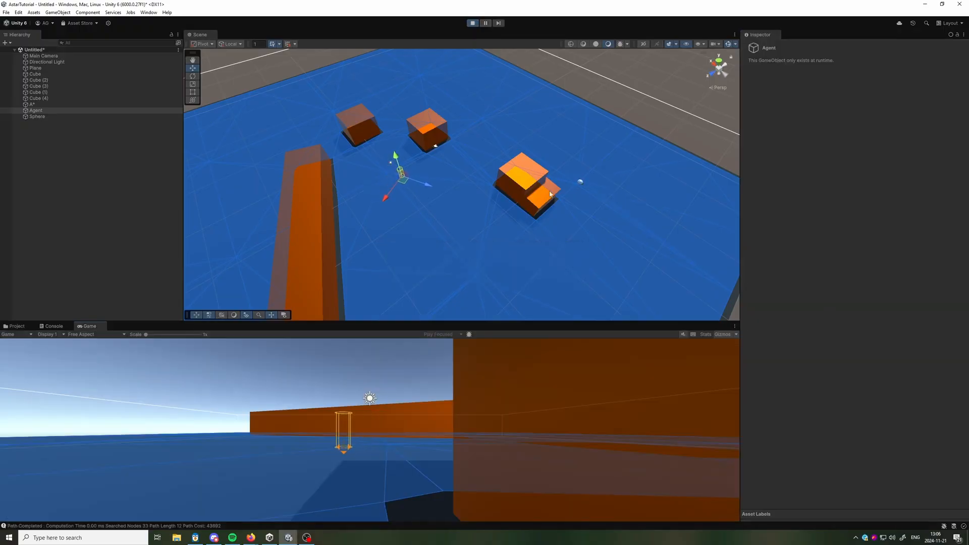
right_drag(554, 189, 466, 201)
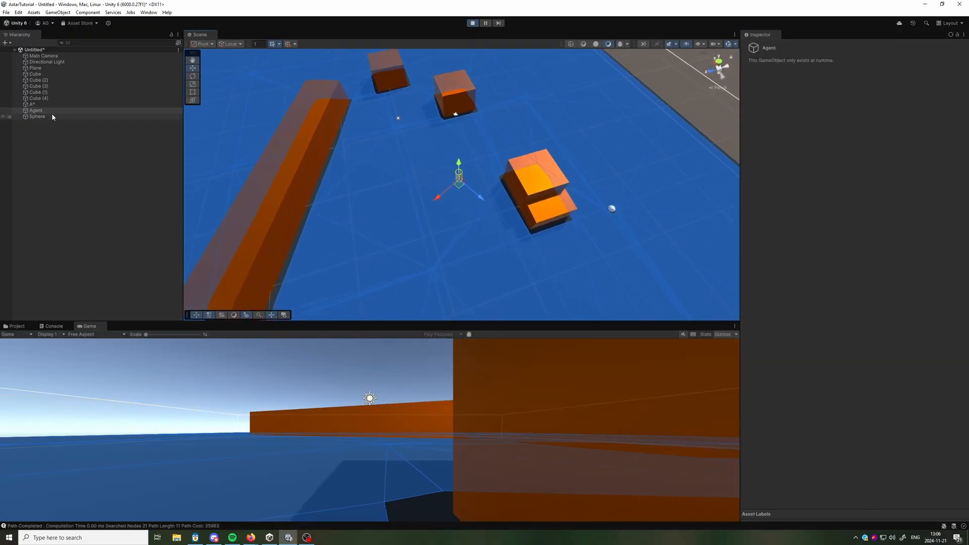
click(46, 116)
right_drag(425, 135, 465, 137)
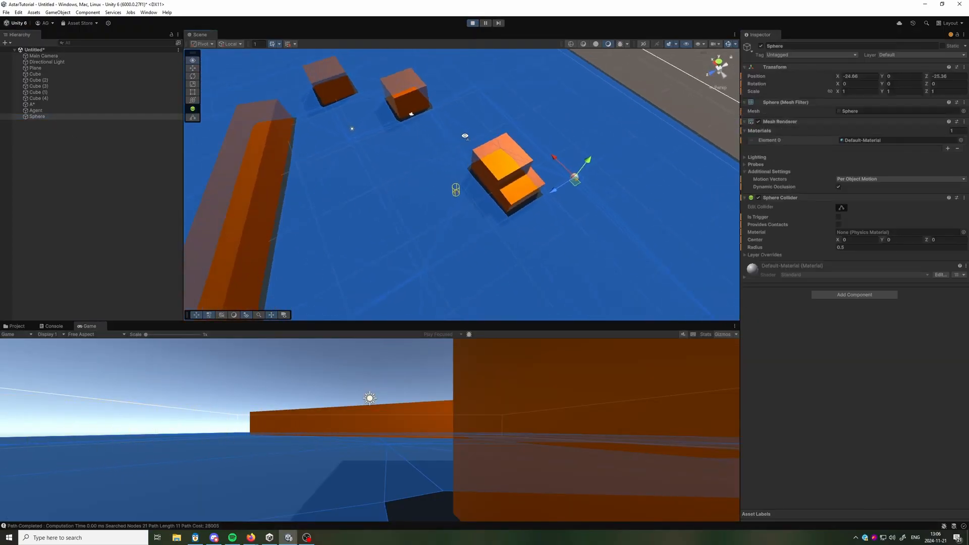
click(473, 23)
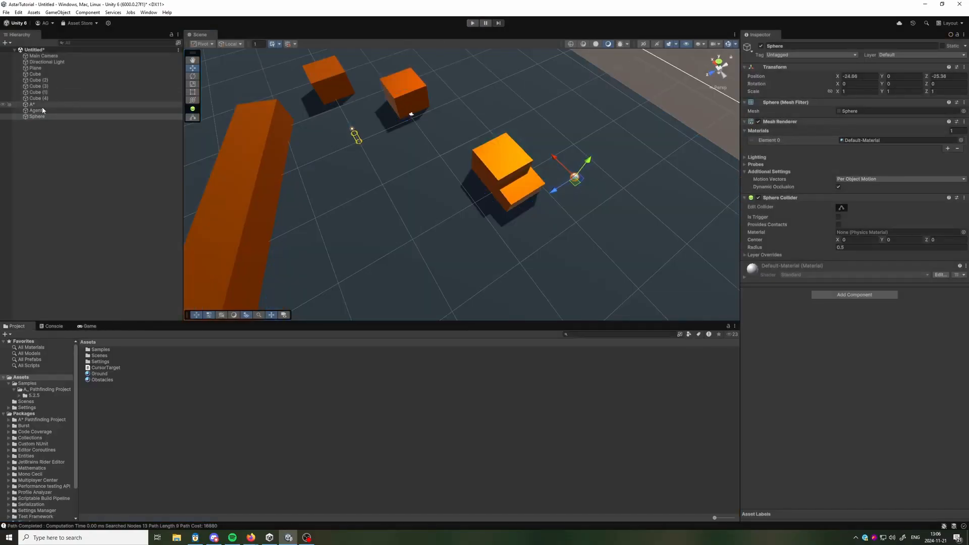
Create a cylinder and make it a child of the Agent.
click(41, 110)
click(57, 12)
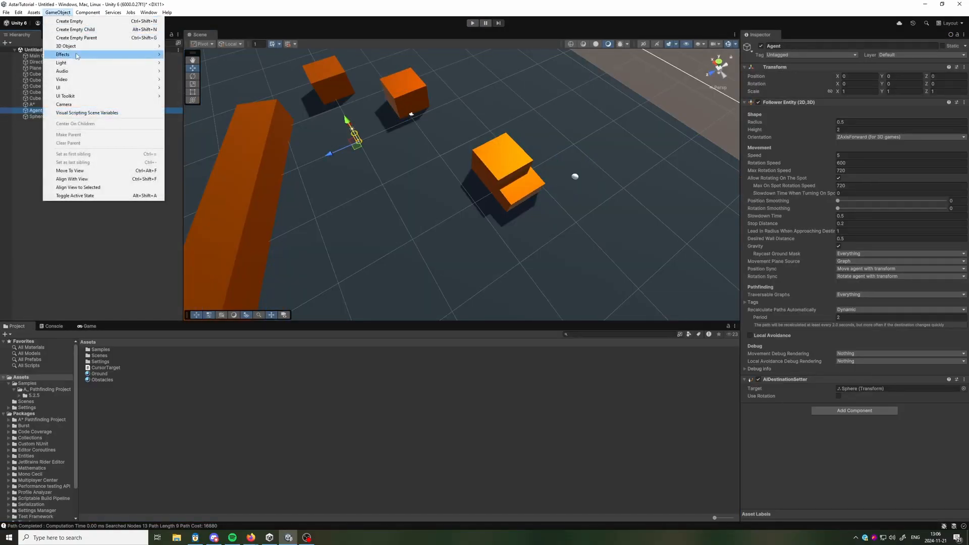
mouse_move(79, 51)
click(181, 71)
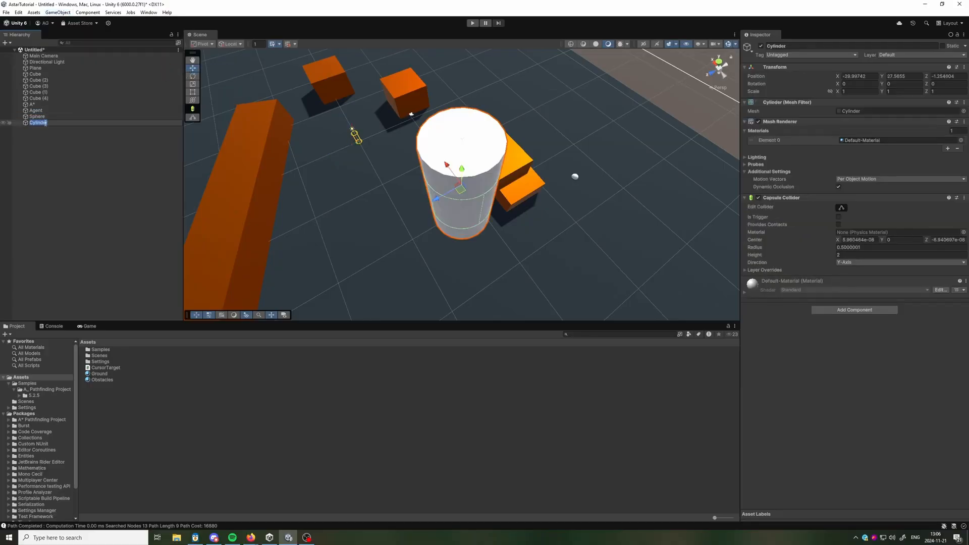
drag(23, 125, 53, 109)
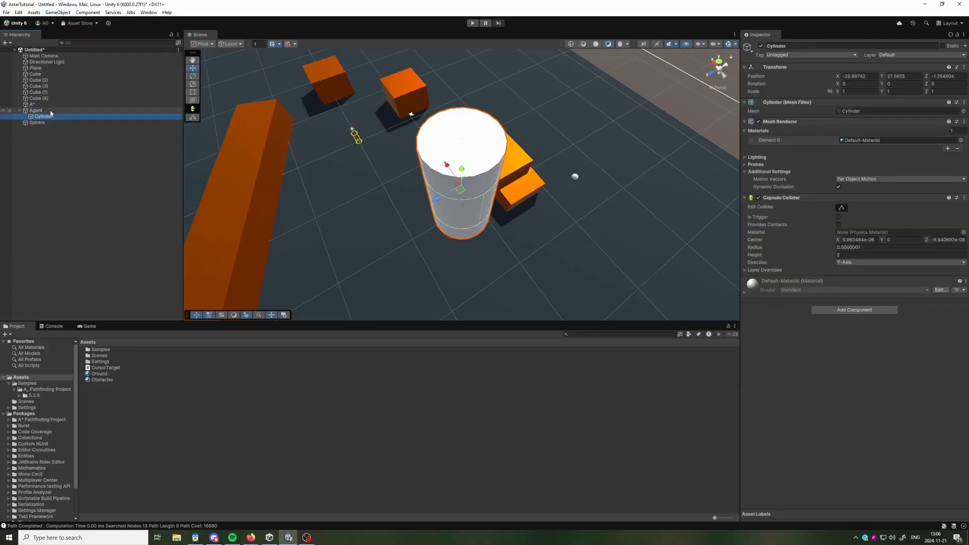
Reset the cylinder's local position to 0, 0, 0 and raise it to about Y 1 to stand within the agent's outline.
click(852, 76)
text(0)
key(Tab)
text(0)
key(Tab)
text(0f)
right_drag(446, 146, 456, 111)
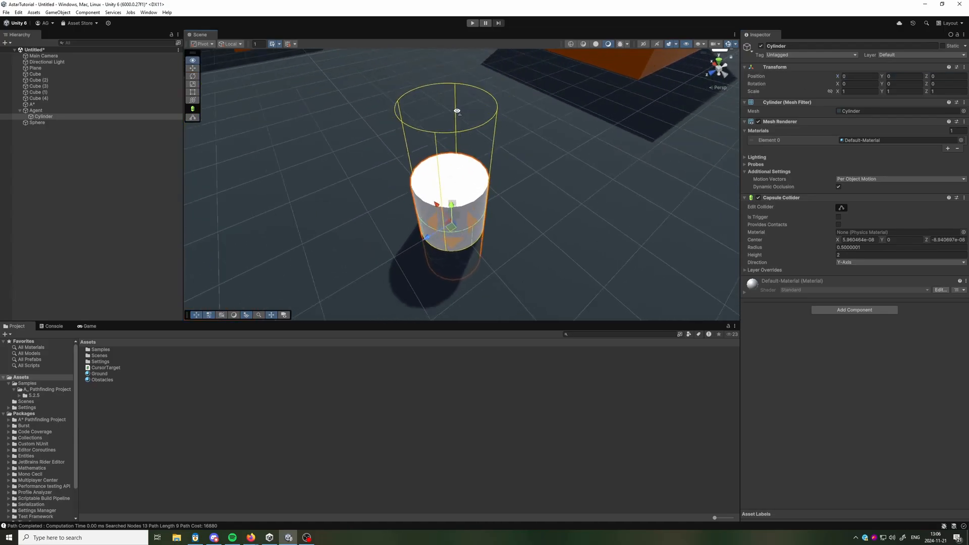
scroll(456, 110, down, 8)
drag(456, 181, 457, 163)
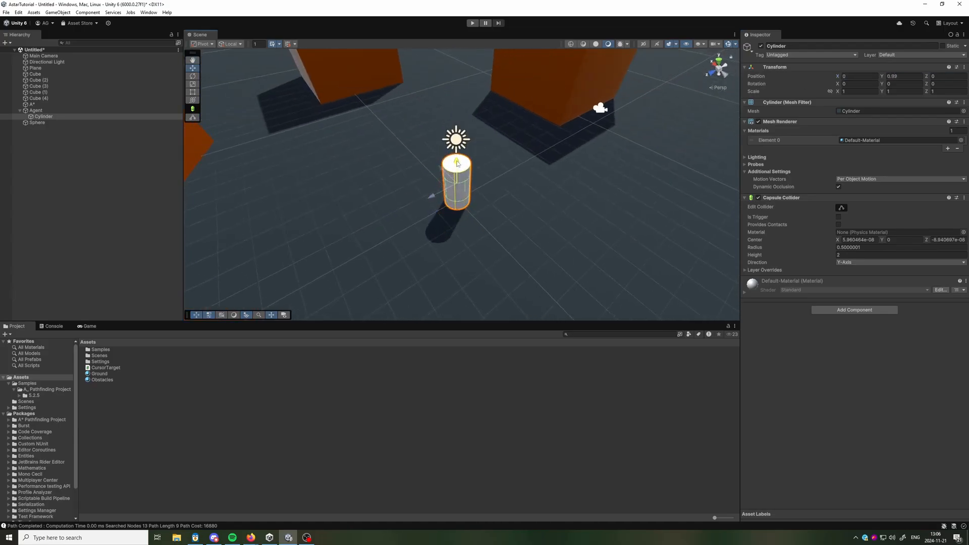
Select the Agent, bring the obstacles and Sphere into view, and run the scene in play mode.
click(35, 111)
scroll(453, 207, down, 6)
right_drag(453, 207, 450, 229)
key(s)
click(471, 24)
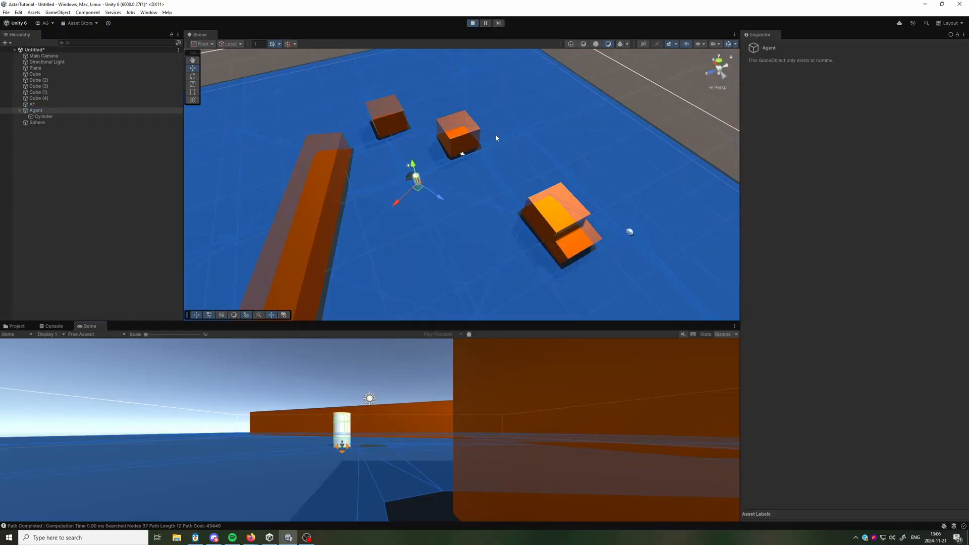
Select the Sphere and move it to different spots among the obstacles during play mode to watch the agent follow it.
click(113, 123)
right_drag(537, 177, 577, 192)
drag(593, 188, 376, 241)
Set the Agent's Movement Debug Rendering to Path.
click(52, 108)
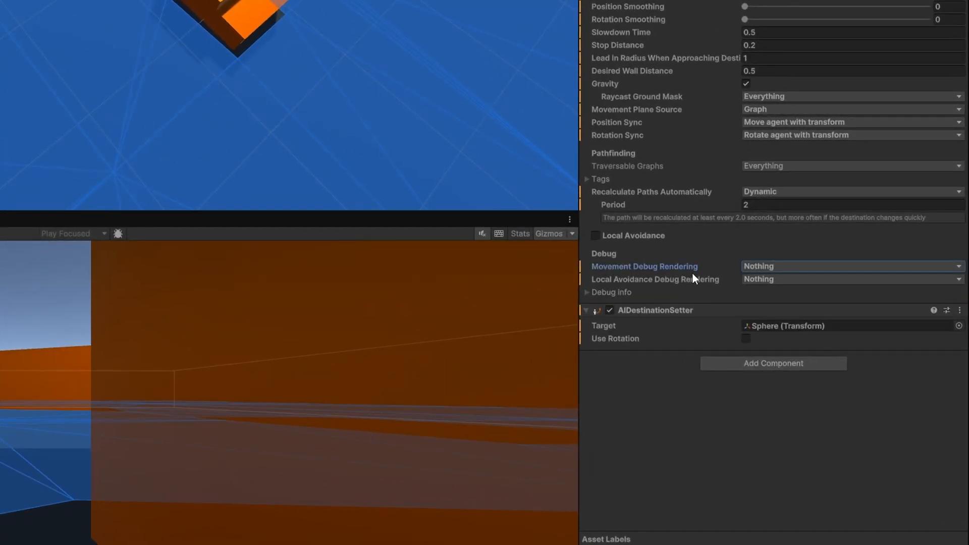
click(754, 265)
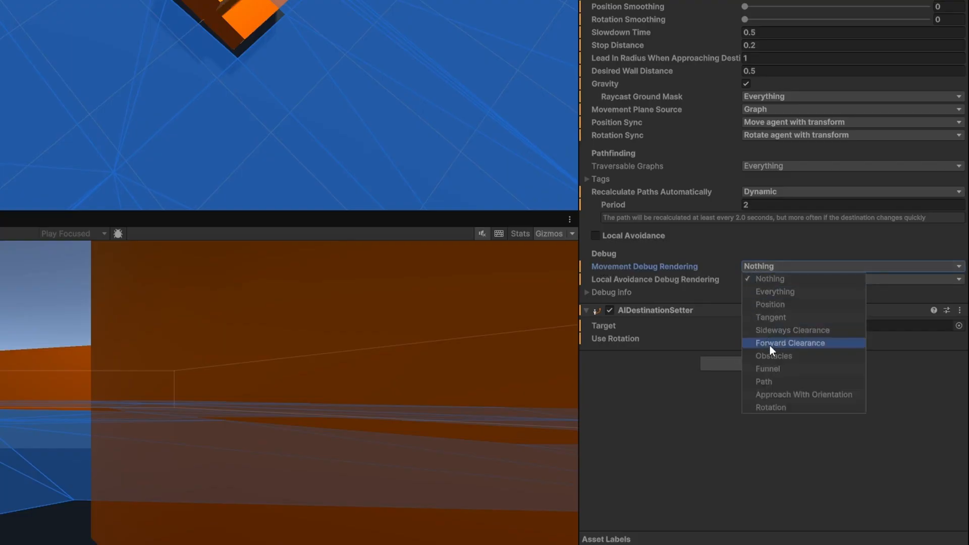
click(784, 384)
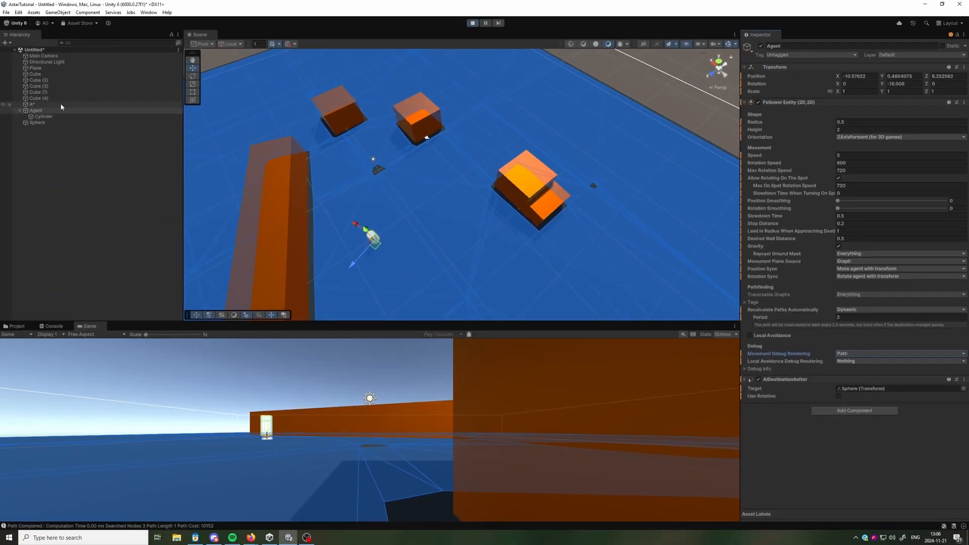
Move the Sphere to the far side of the long wall and back among the cubes to watch the agent's path, and stop playback.
click(53, 123)
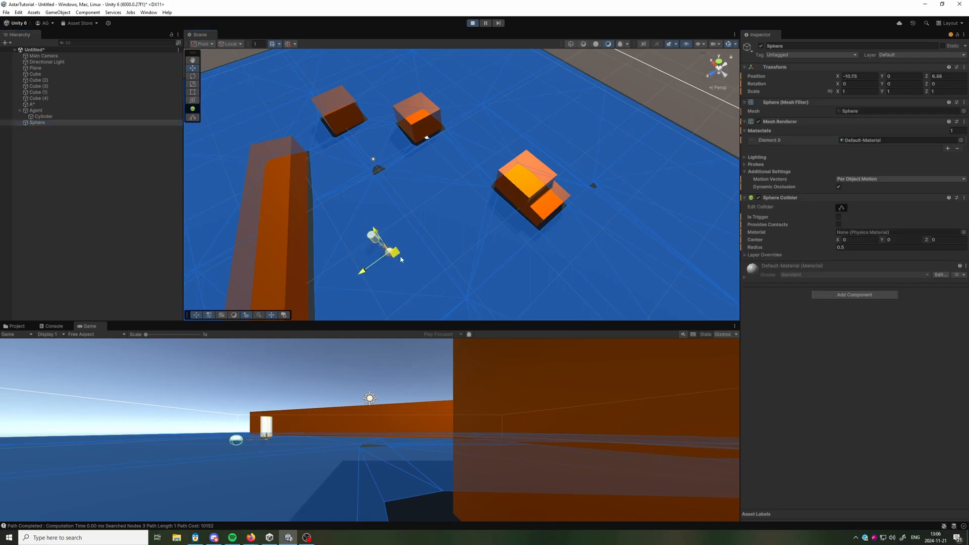
drag(482, 217, 376, 190)
scroll(353, 161, down, 4)
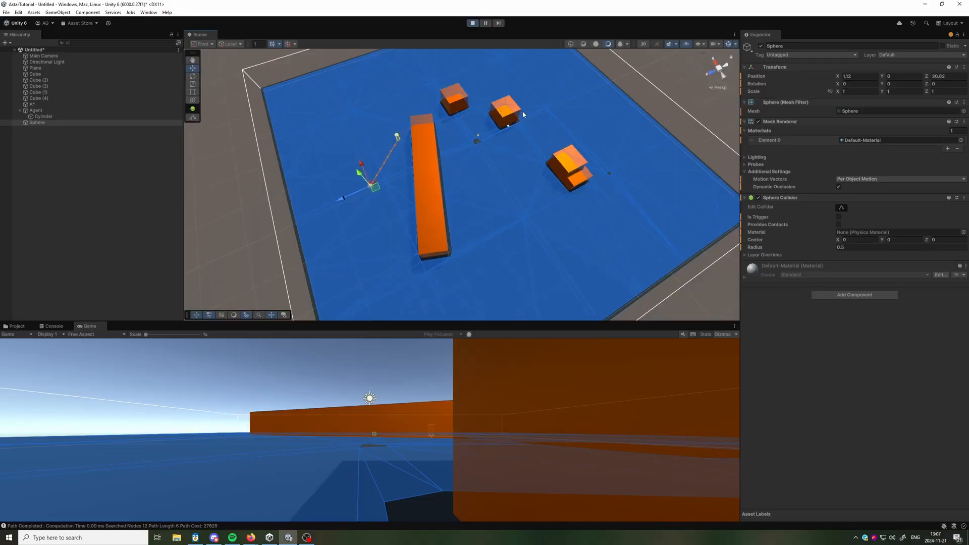
drag(374, 186, 525, 157)
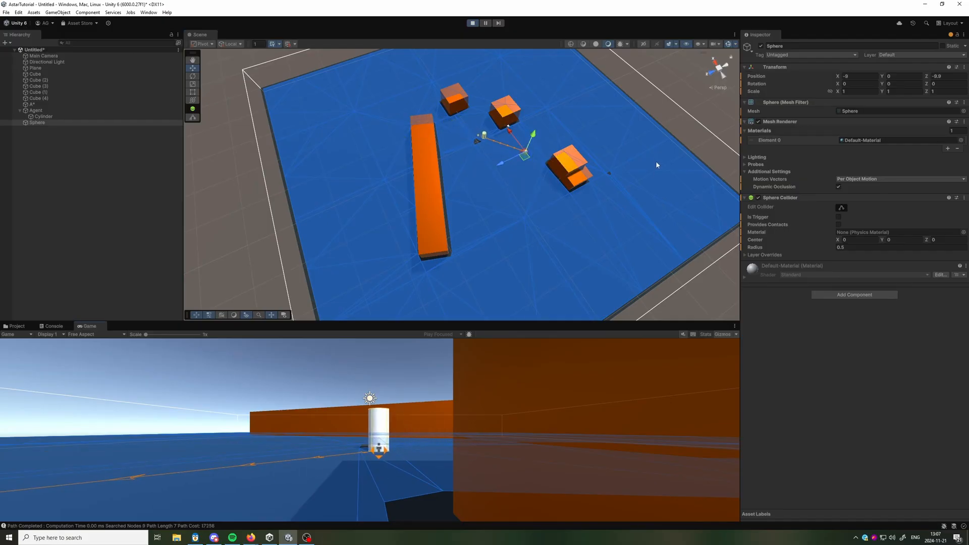
click(472, 23)
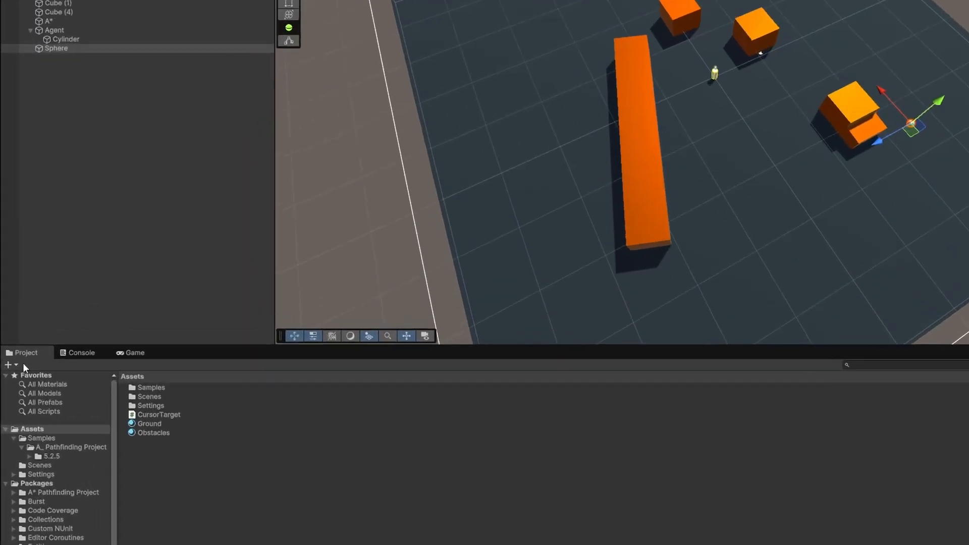
Create a MonoBehaviour script named MousePositionTarget in the Assets folder.
click(5, 334)
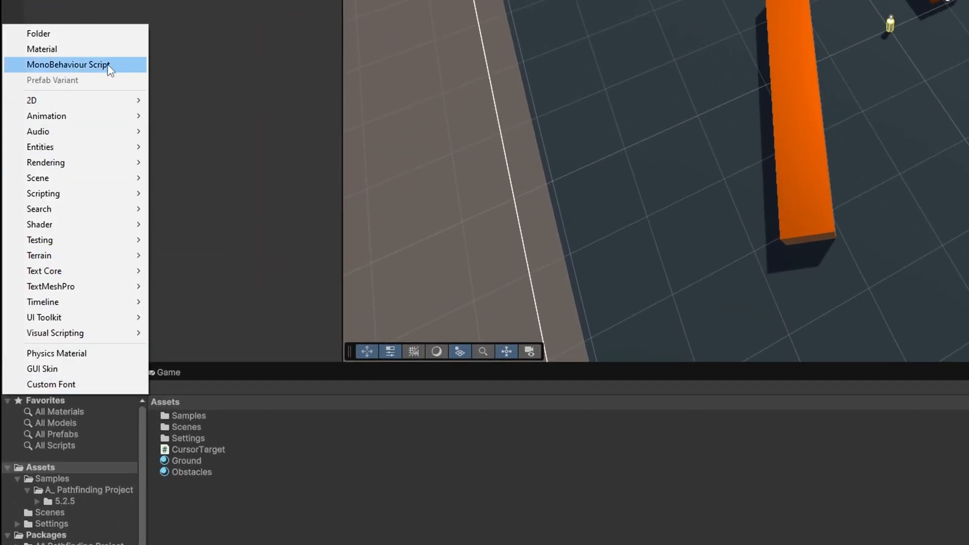
click(81, 65)
key(BackSpace)
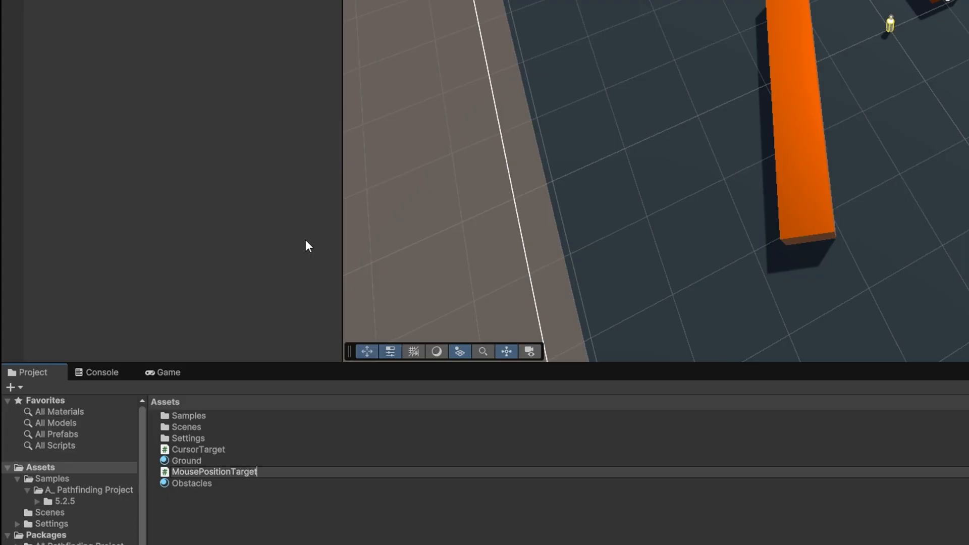
text(MousePositionTarget)
key(Return)
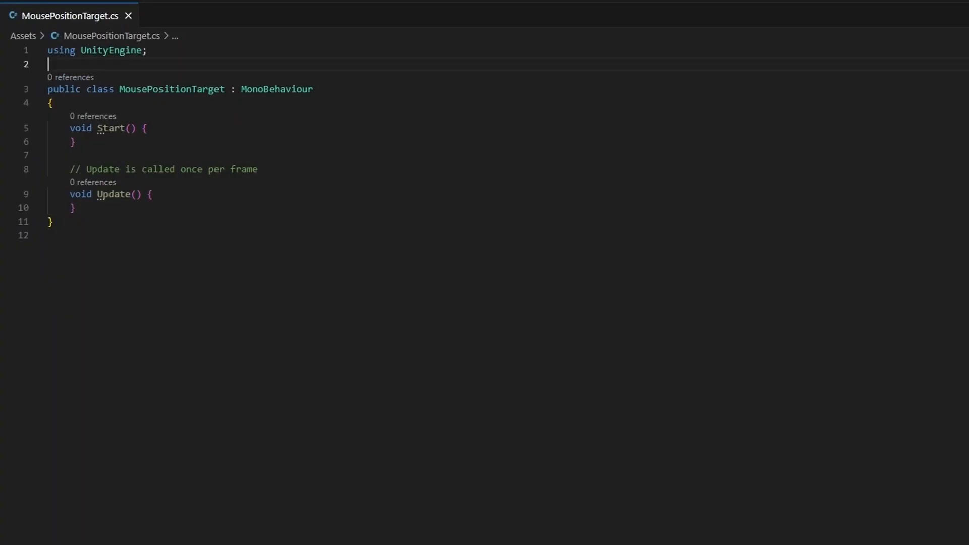
In the code editor, add "using Pathfinding;" below the UnityEngine directive in MousePositionTarget.cs, followed by a blank line.
text(us)
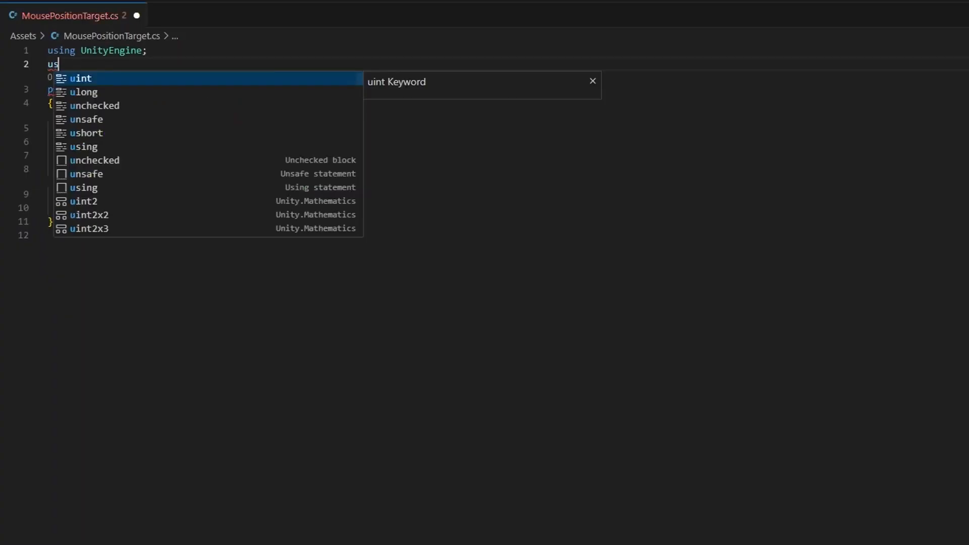
text(ing Pathfinding;)
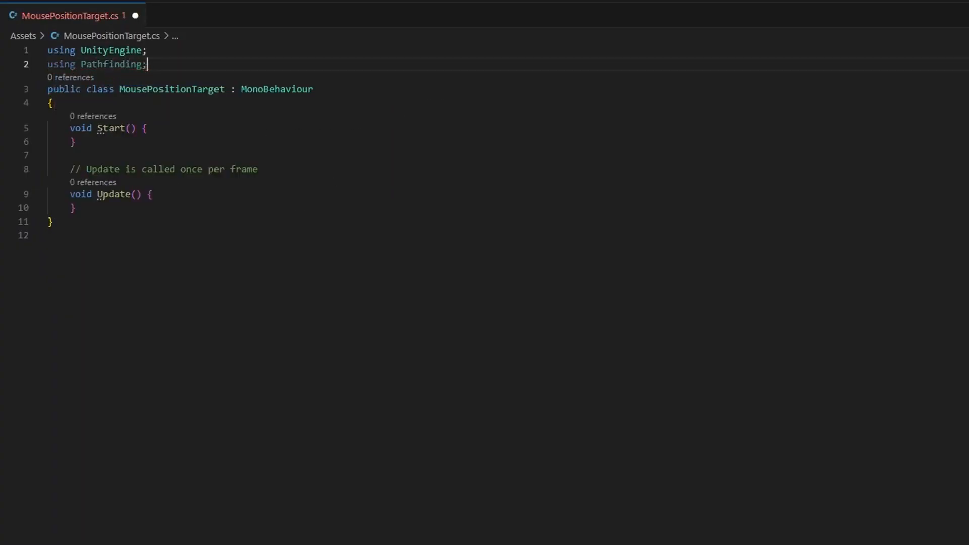
key(Return)
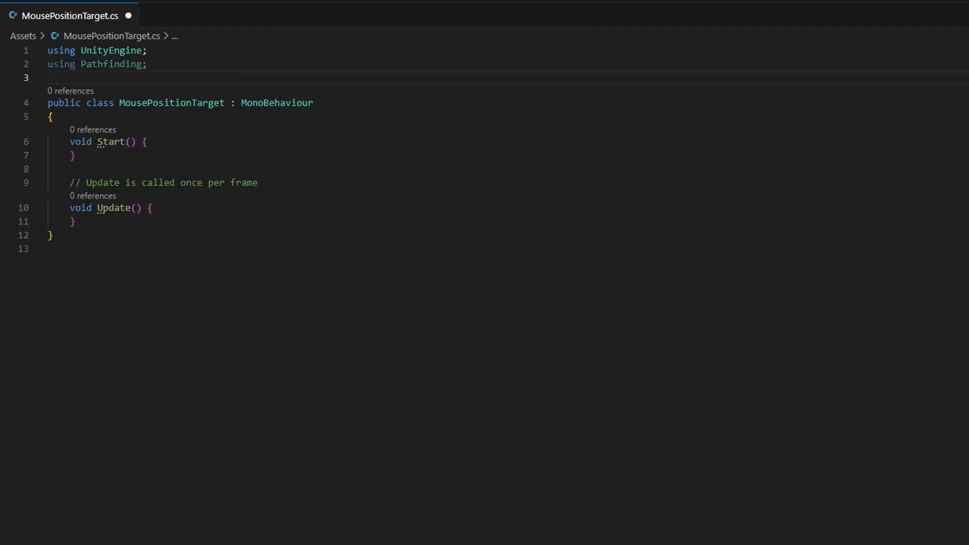
Declare the field "FollowerEntity ai;" at the start of the MousePositionTarget class.
click(53, 116)
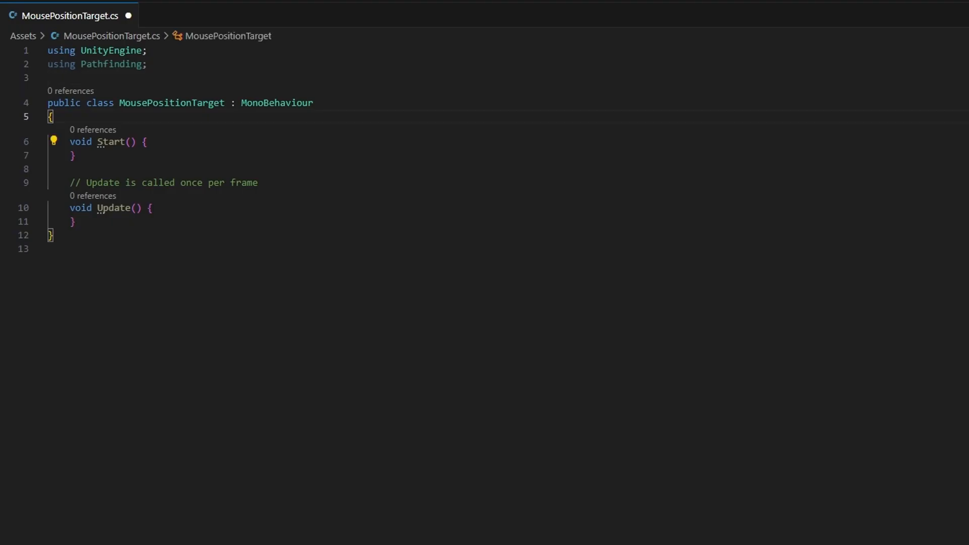
key(Return)
text(FollowerEnti)
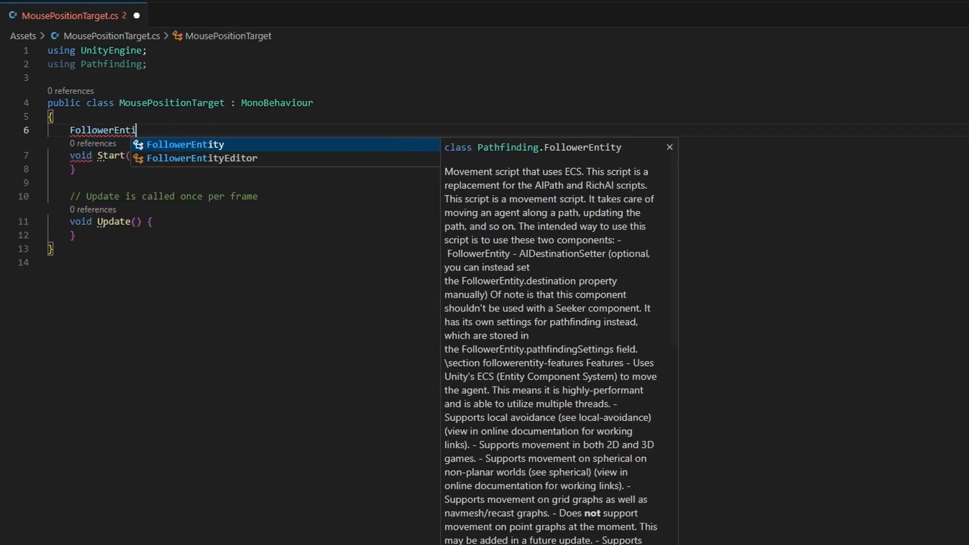
key(Tab)
text(ai;)
key(Return)
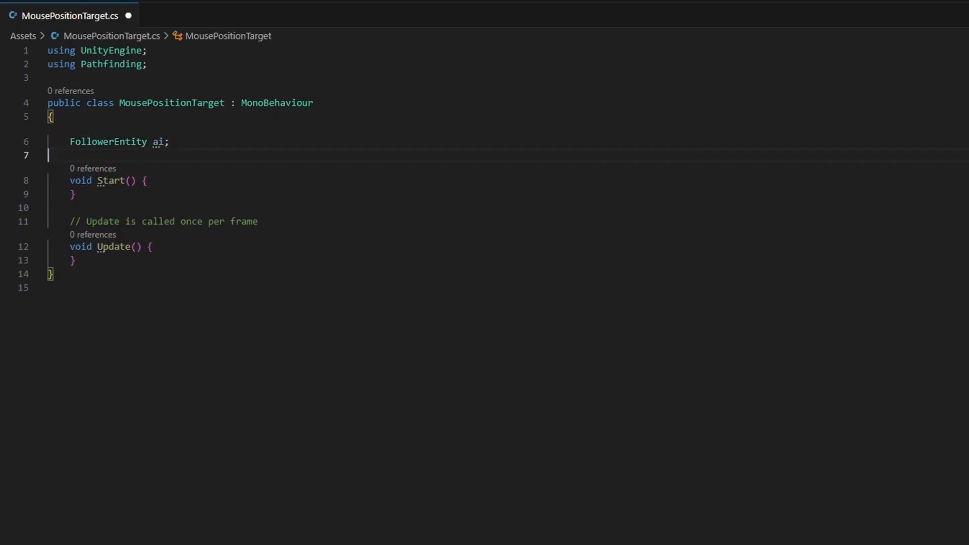
Rename the Start method to OnEnable and add "ai = GetComponent<FollowerEntity>();" to its body.
double_click(107, 181)
text(OnEnable)
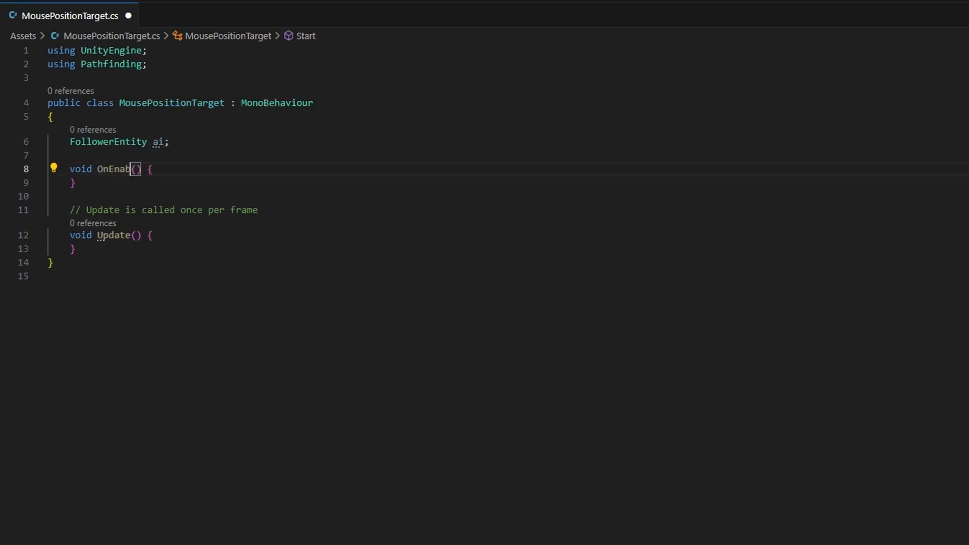
key(End)
key(Return)
text(ai = GetCompon)
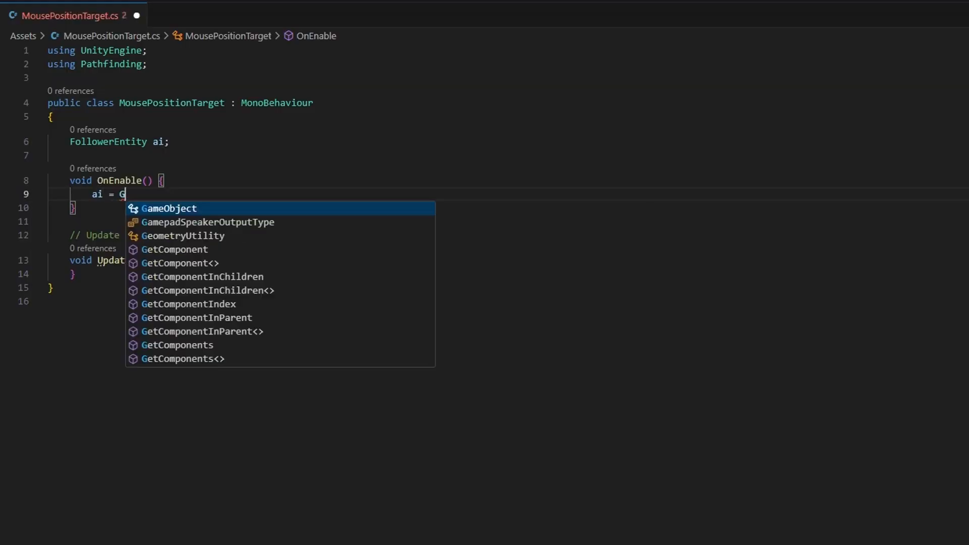
text(Fol)
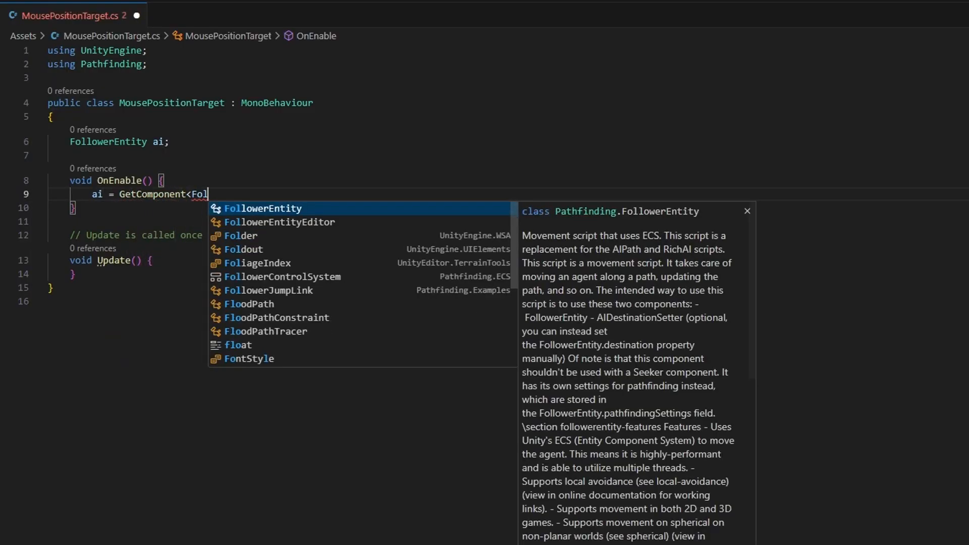
text(lowerEntity>();)
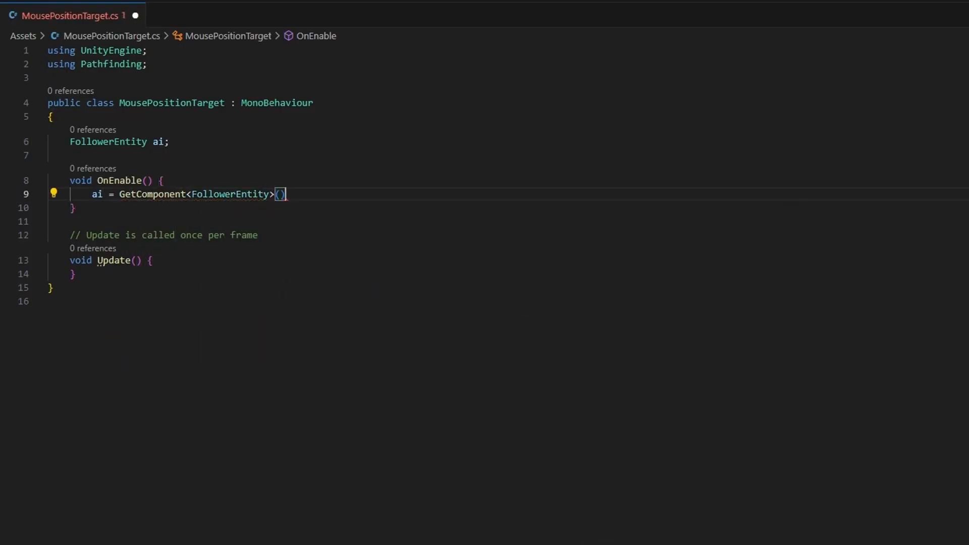
In the Update method, add "var mousePosition = Input.mousePosition;" to store the cursor position.
click(152, 260)
key(Return)
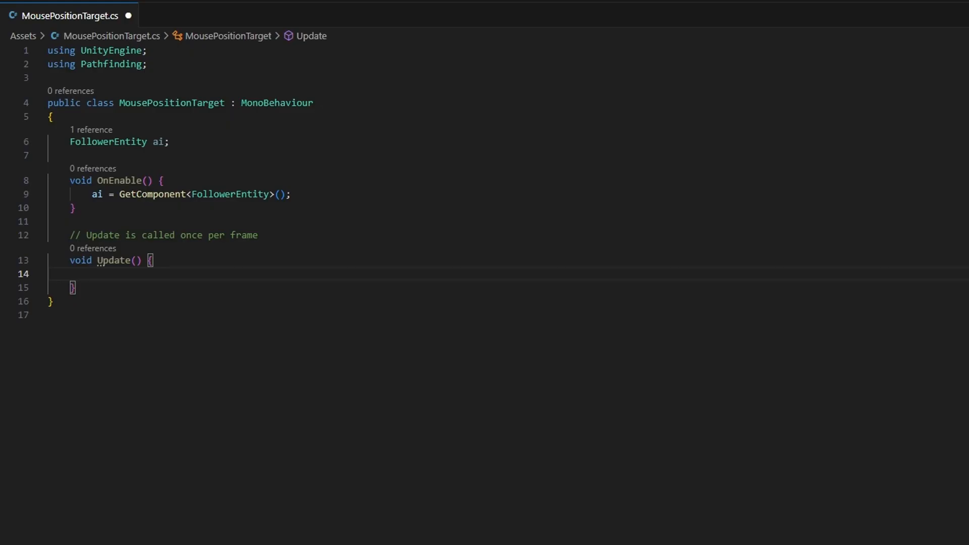
text(var mouse)
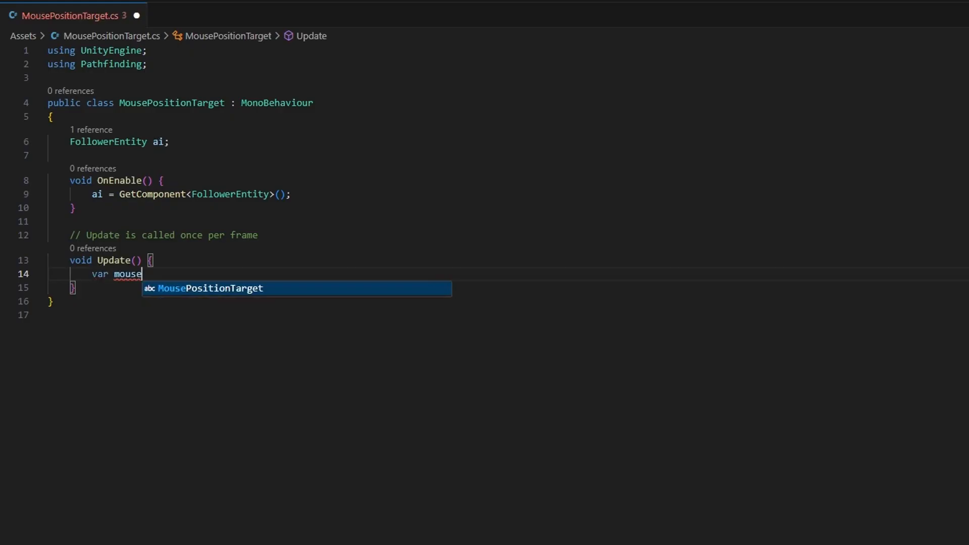
text(Position = Input.mo)
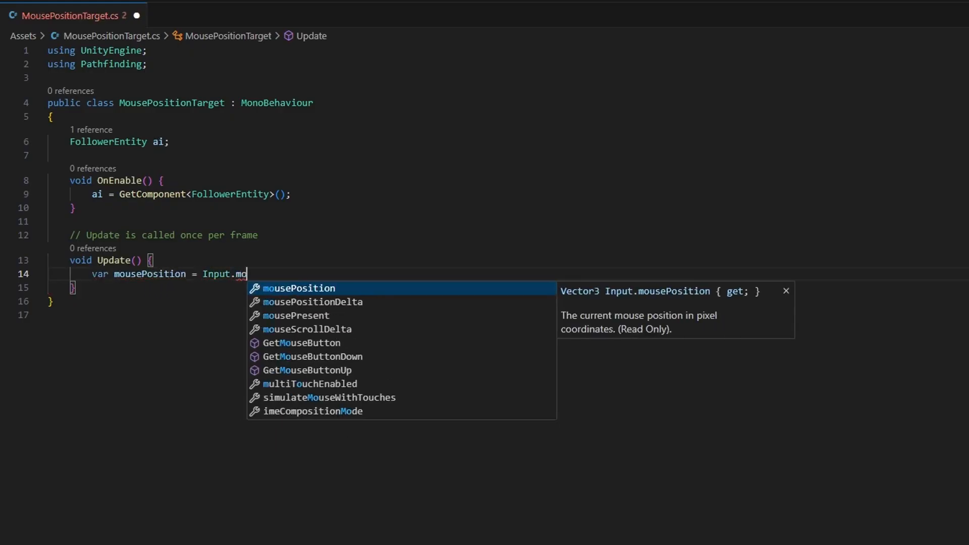
key(Tab)
text(;)
key(Return)
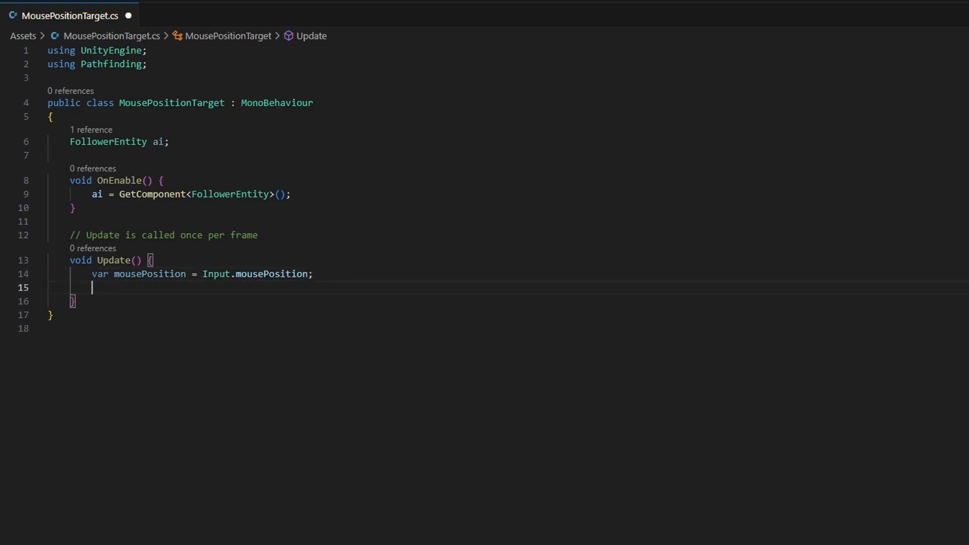
Add "var ray = Camera.main.ScreenPointToRay(mousePosition);" below the mousePosition line.
text(var ray )
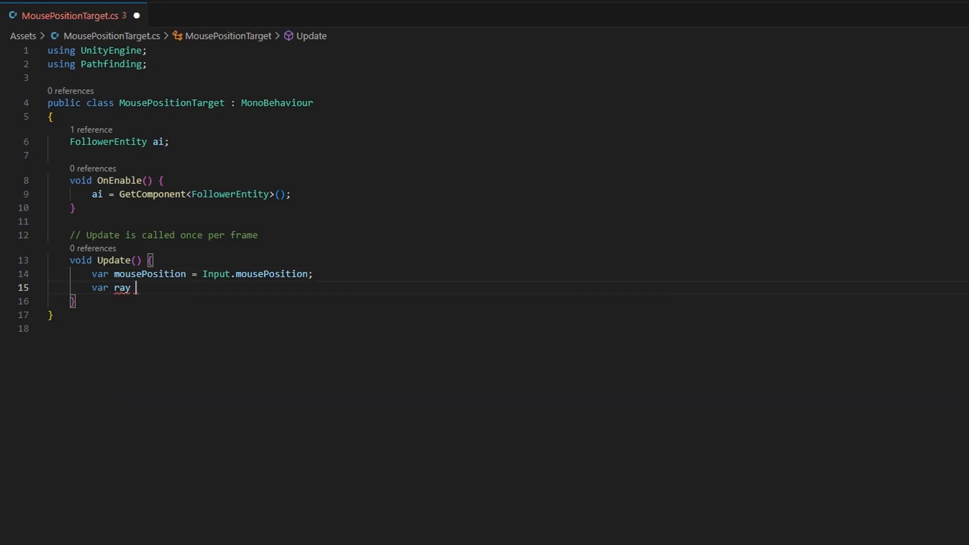
text(= Camera.main.)
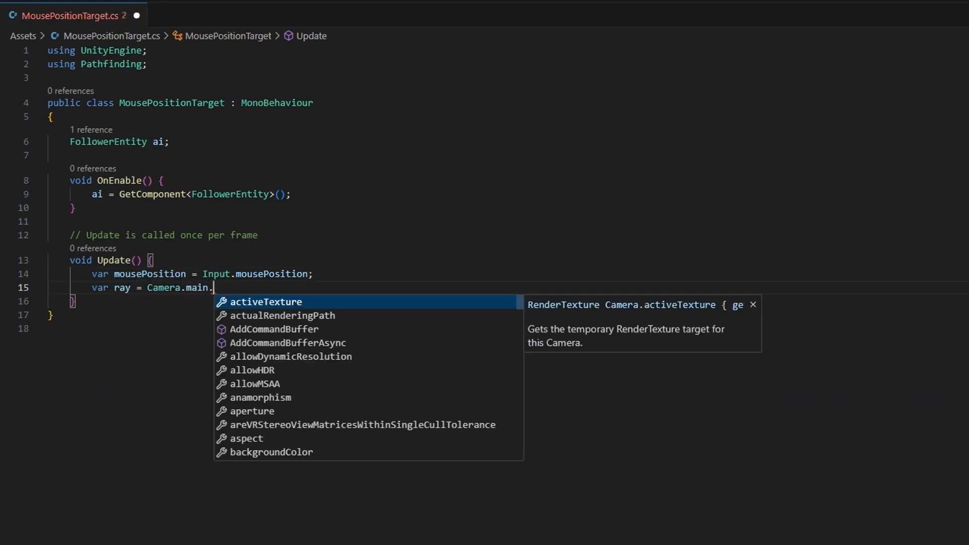
text(Scree)
key(Tab)
text((mous)
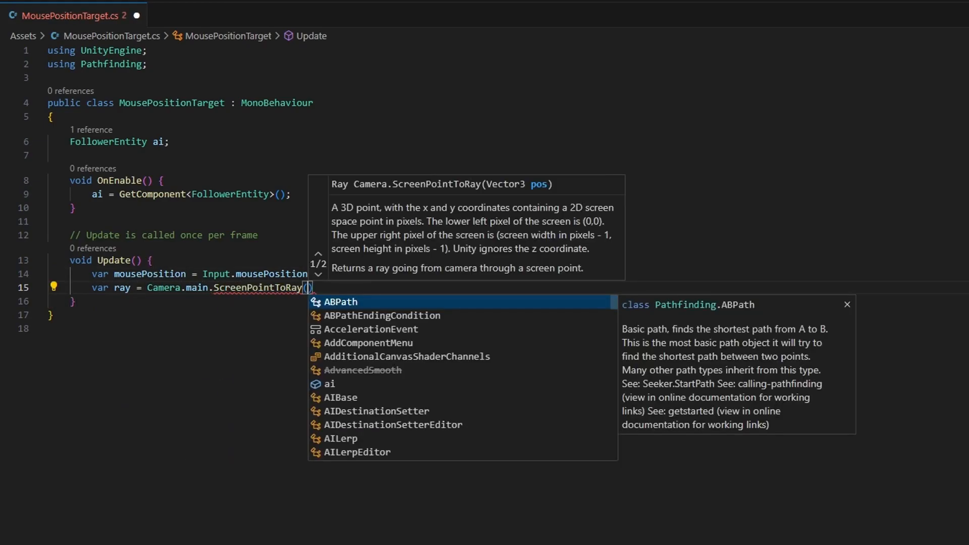
key(Tab)
text();)
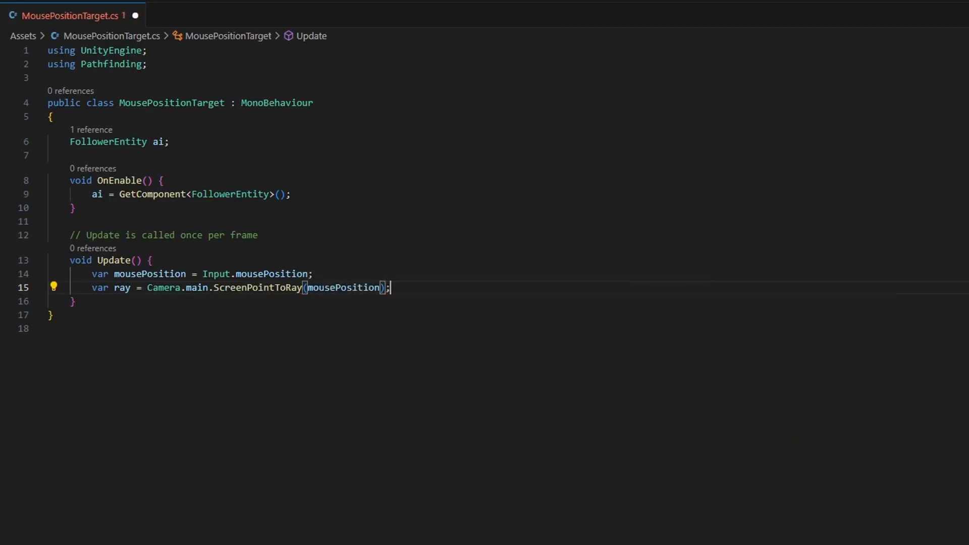
Add an if block with the condition "Physics.Raycast(ray, out var hit)" below the ray line, separated by a blank line.
key(Return)
key(Return)
text(if (Ph)
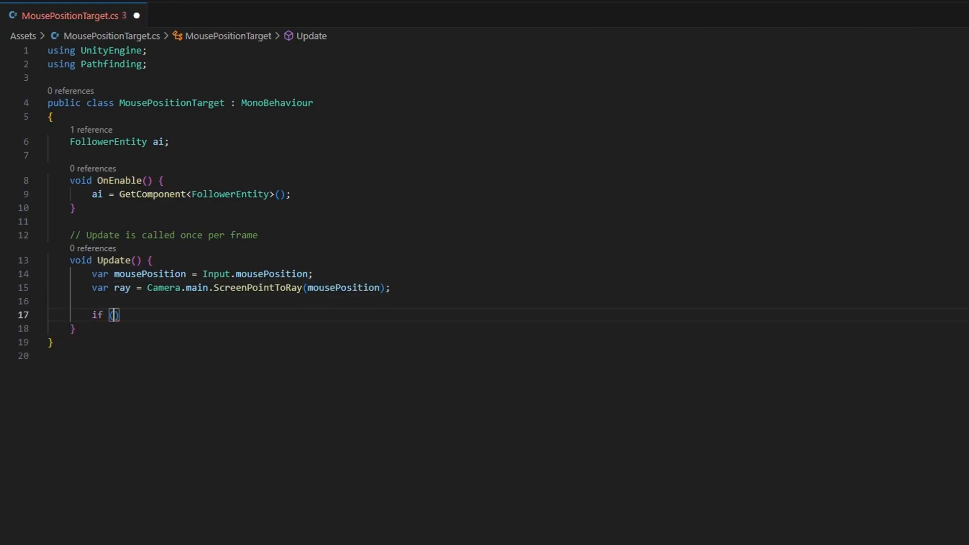
text(ysicsScene.cl)
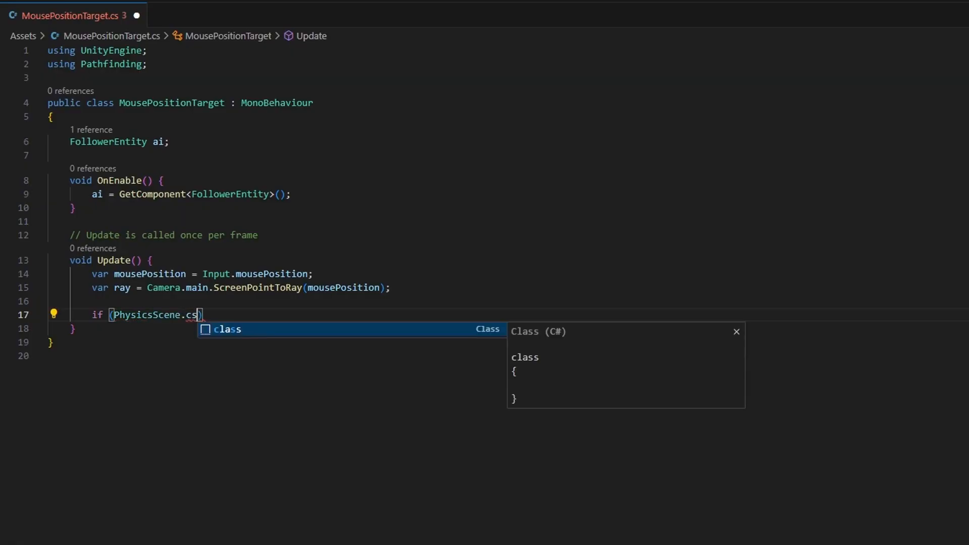
key(BackSpace)
key(BackSpace)
key(BackSpace)
key(ctrl+BackSpace)
text(Physics.Raycast)
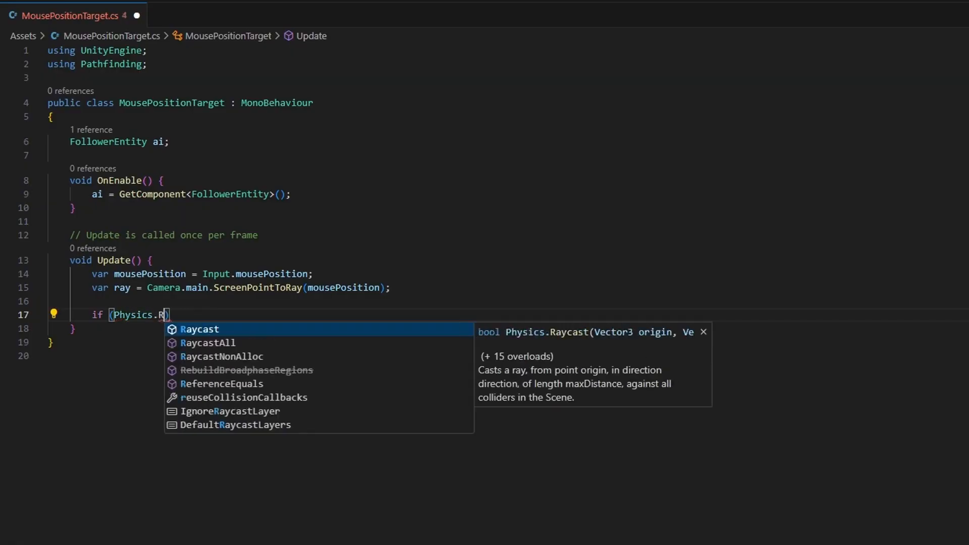
text((ray, out var )
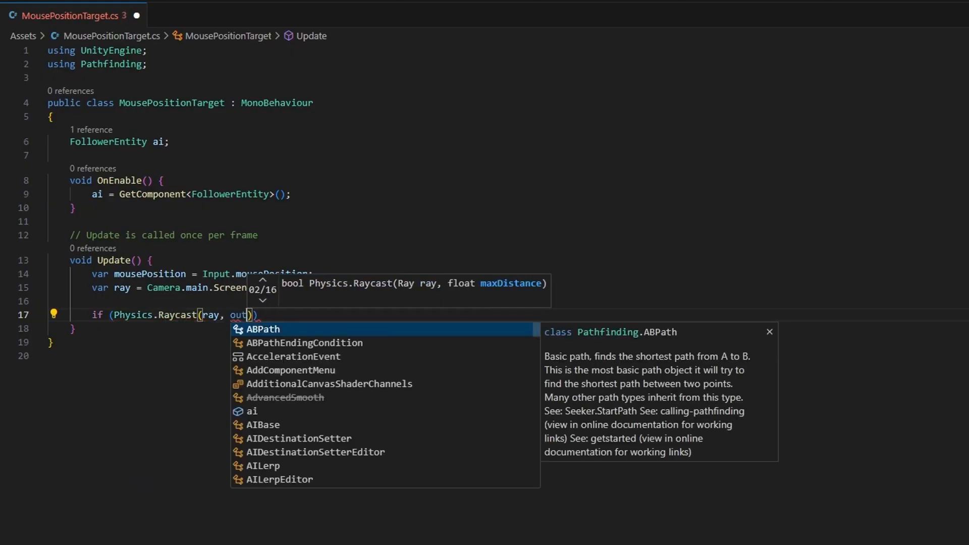
text(hit)) {)
key(Return)
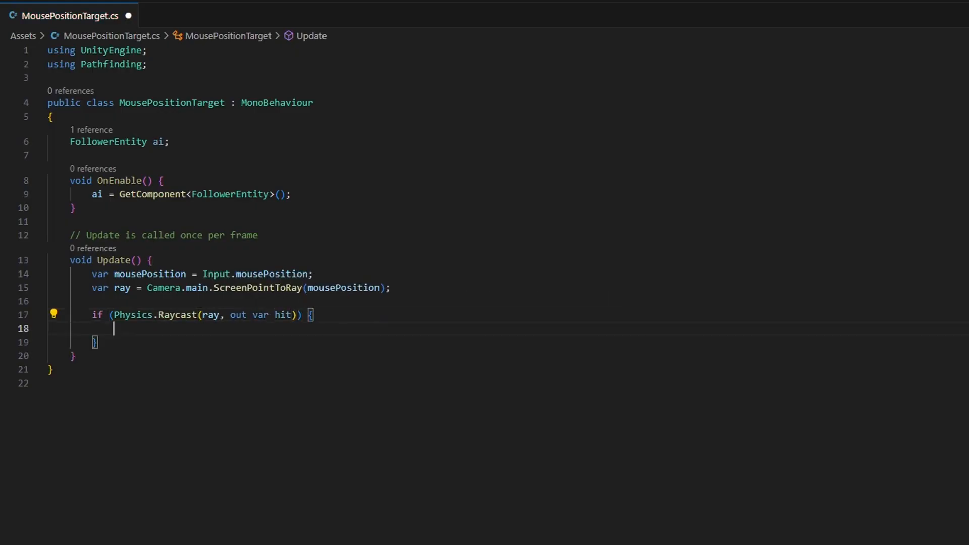
Inside the Raycast if block, add "ai.destination = hit.point;" and save the MousePositionTarget script.
text(ai.)
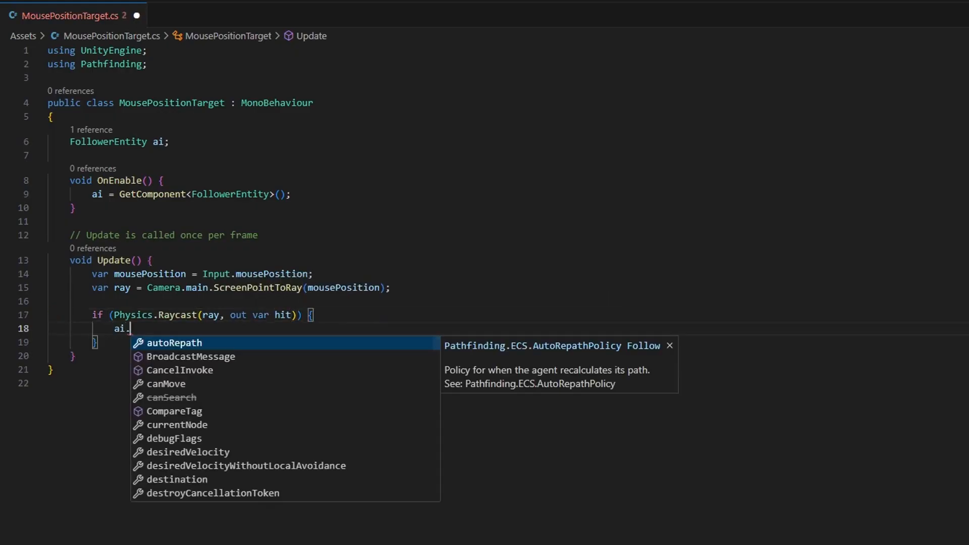
text(destin)
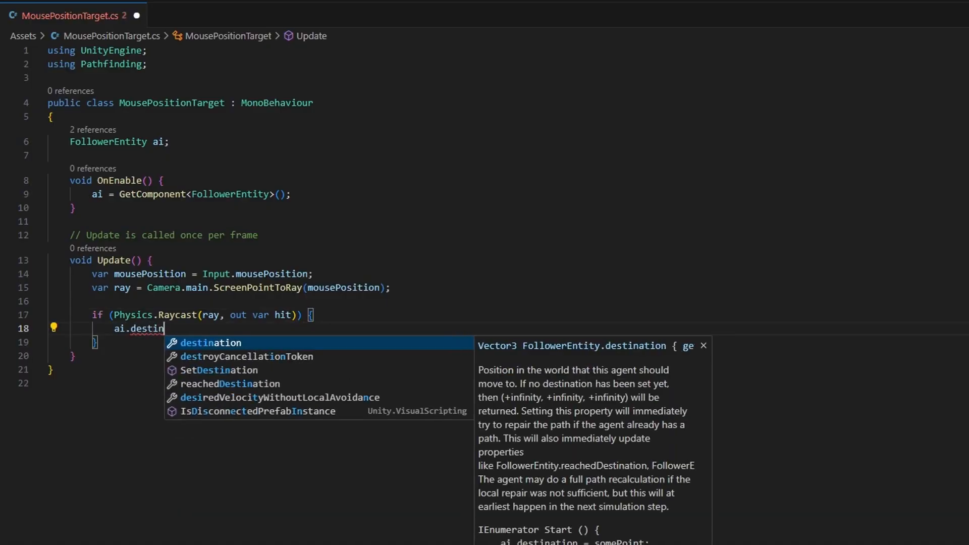
key(Tab)
text(= hit.poi)
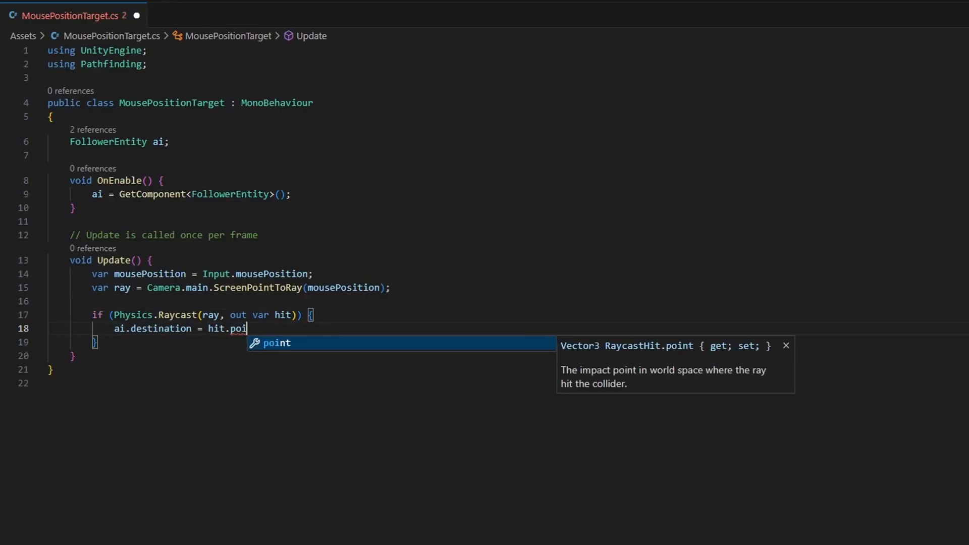
key(Tab)
text(;)
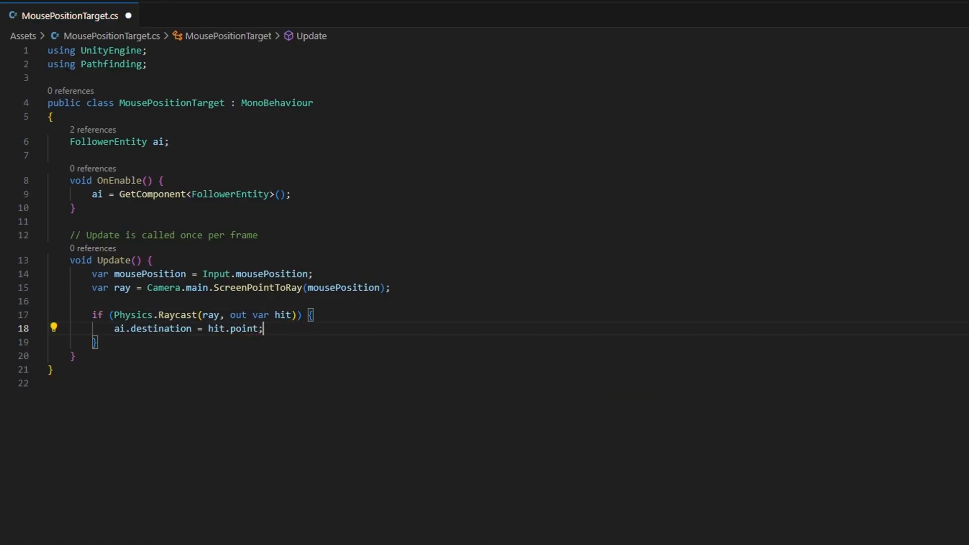
key(Down)
double_click(166, 329)
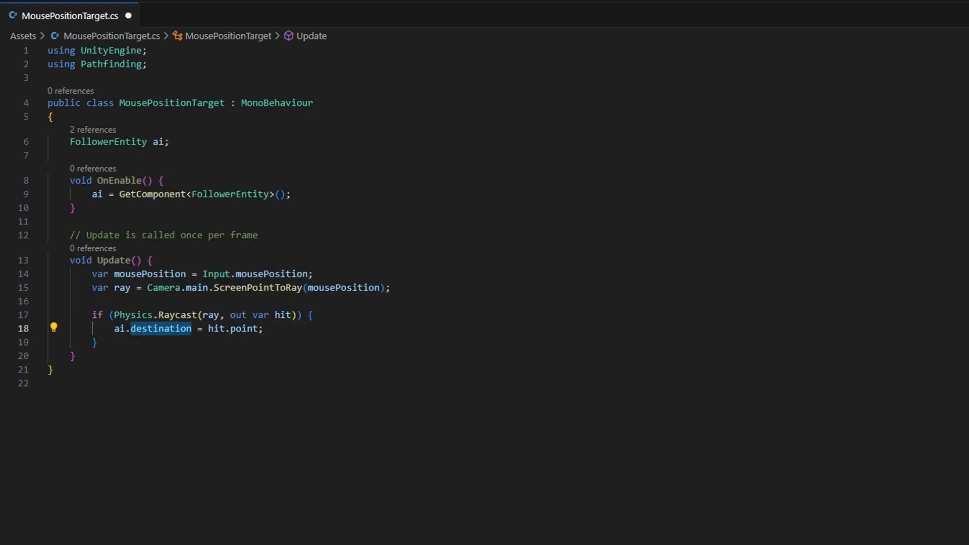
key(ctrl+s)
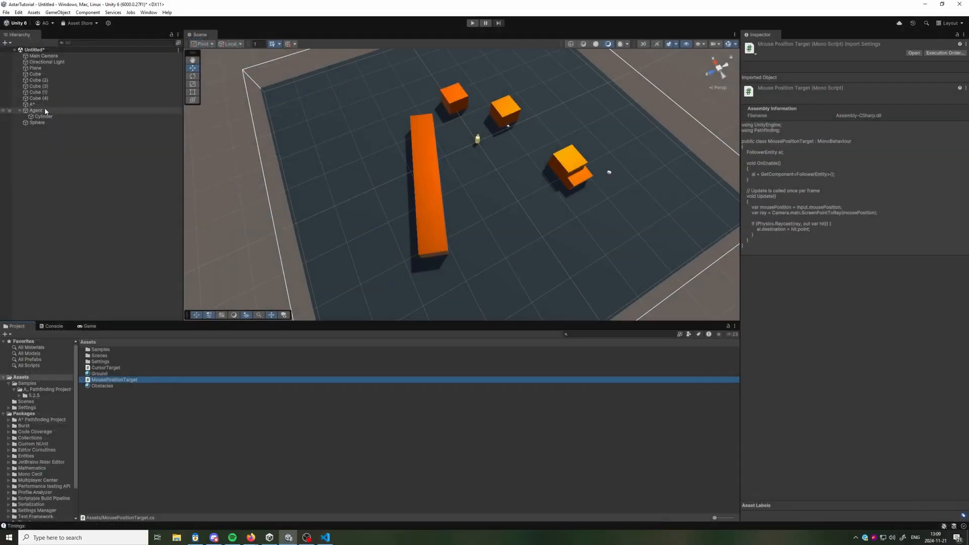
Switch to Unity and replace the Agent's AIDestinationSetter component with the Mouse Position Target script.
click(45, 111)
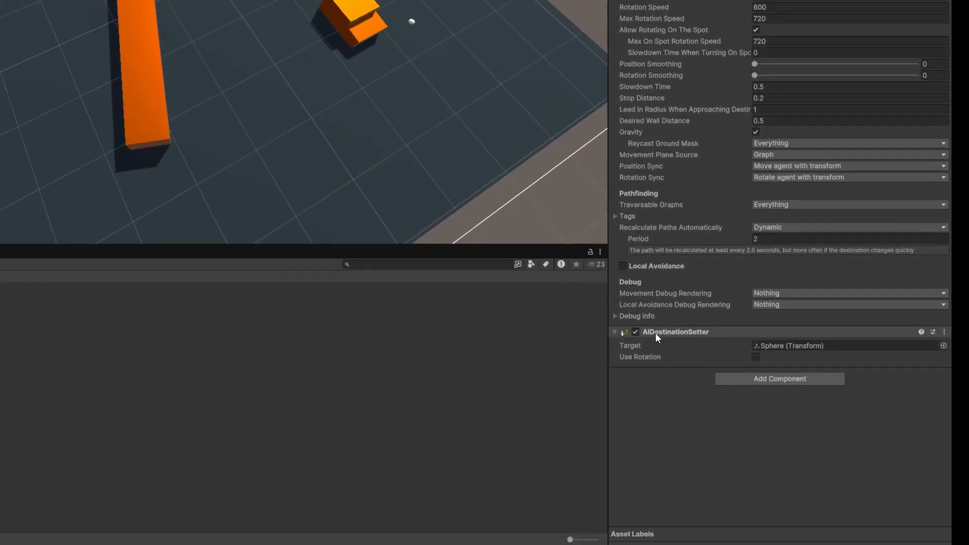
right_click(770, 380)
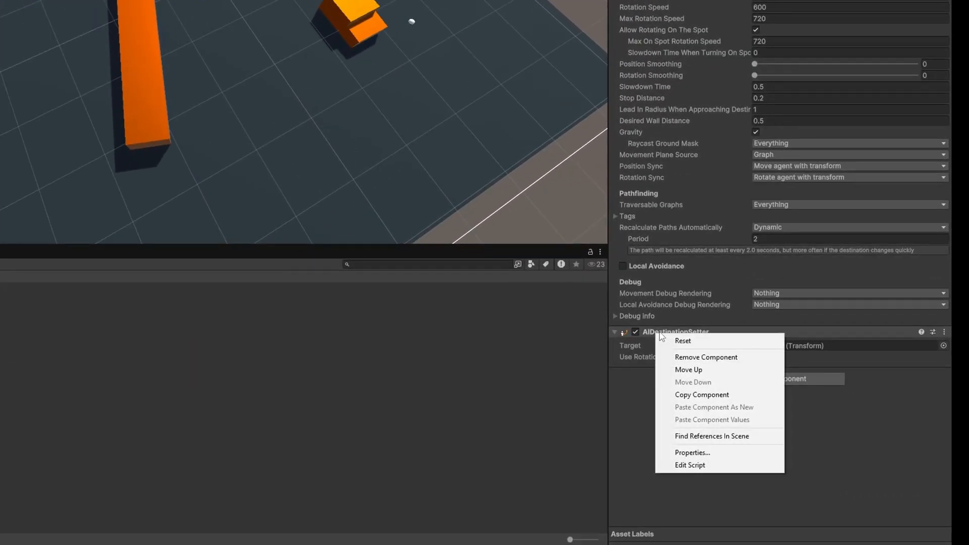
click(712, 357)
click(780, 337)
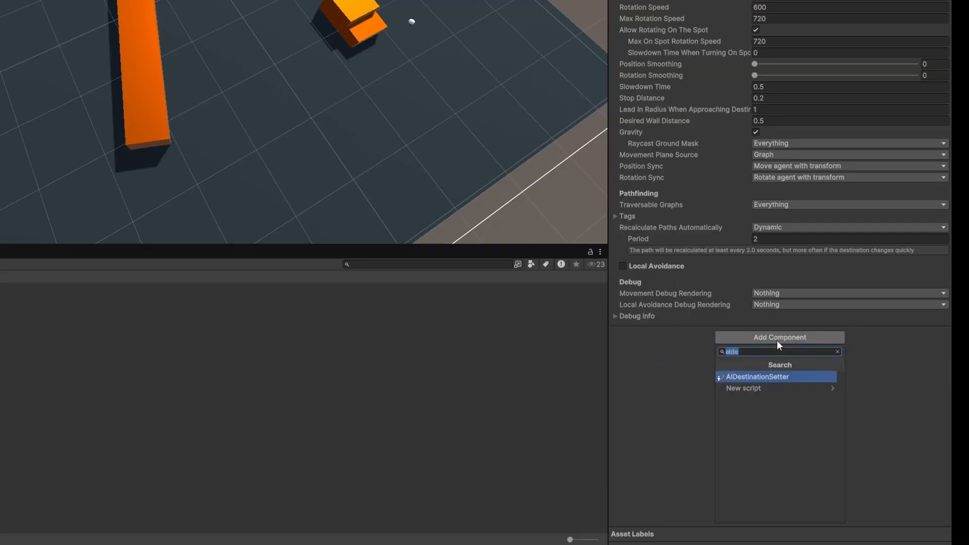
text(mouse)
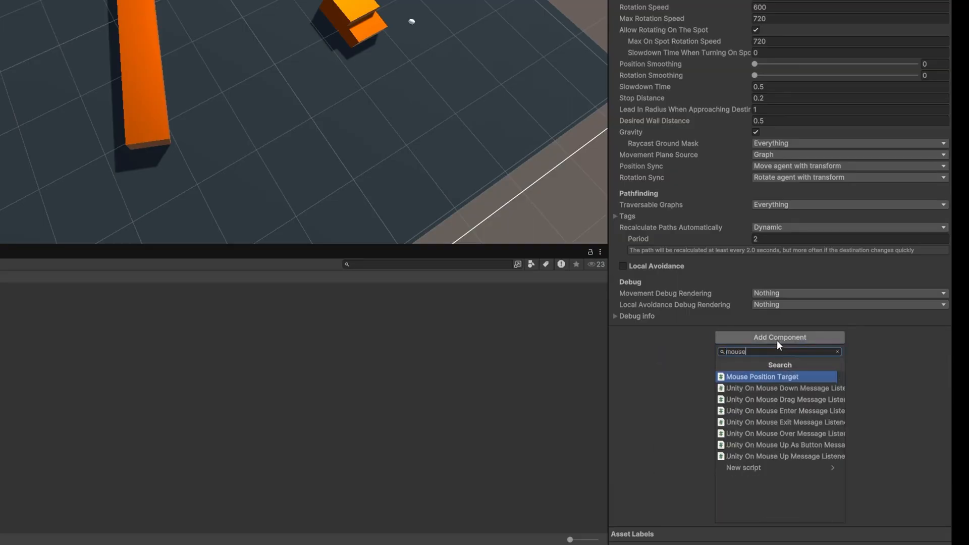
key(Return)
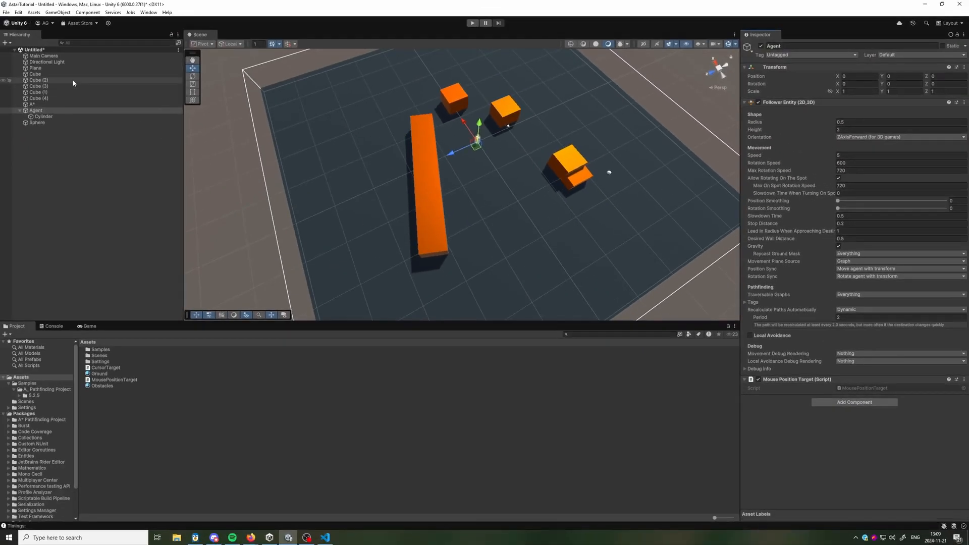
With the Game view enlarged, raise the Main Camera to about Y 50.8, Z -7.1 and tilt it about 79° down on X to overlook the scene.
click(57, 56)
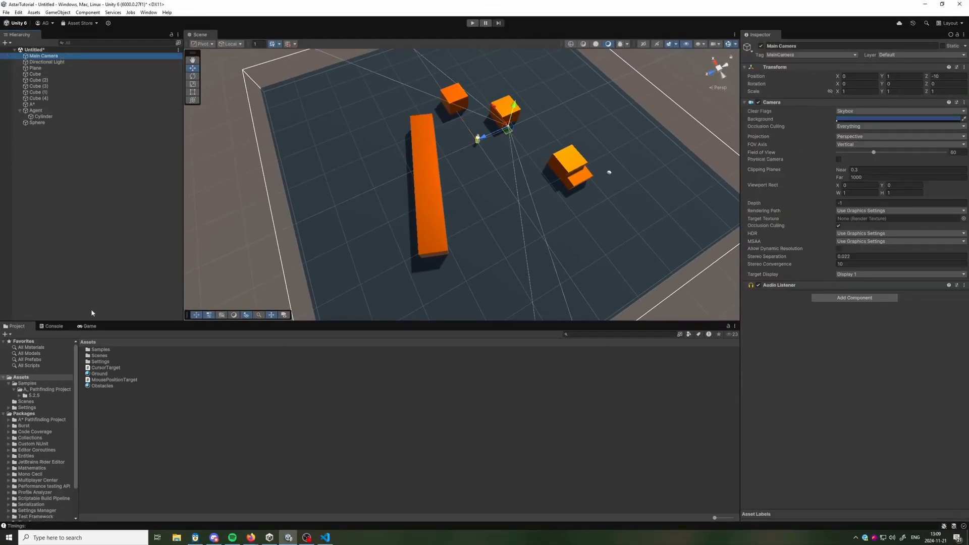
click(85, 326)
drag(373, 322, 373, 302)
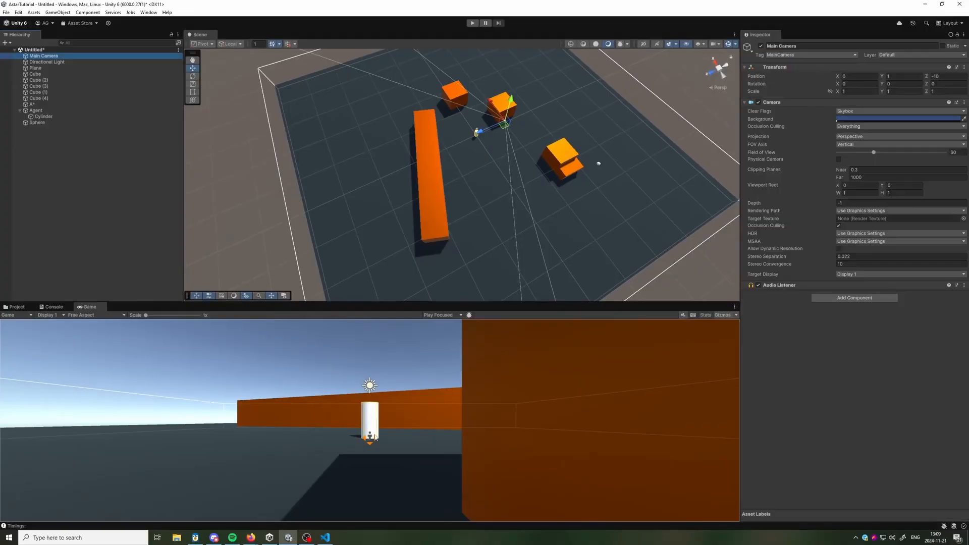
drag(511, 100, 524, 51)
right_drag(543, 136, 499, 86)
key(e)
drag(526, 133, 438, 177)
key(w)
drag(498, 158, 532, 92)
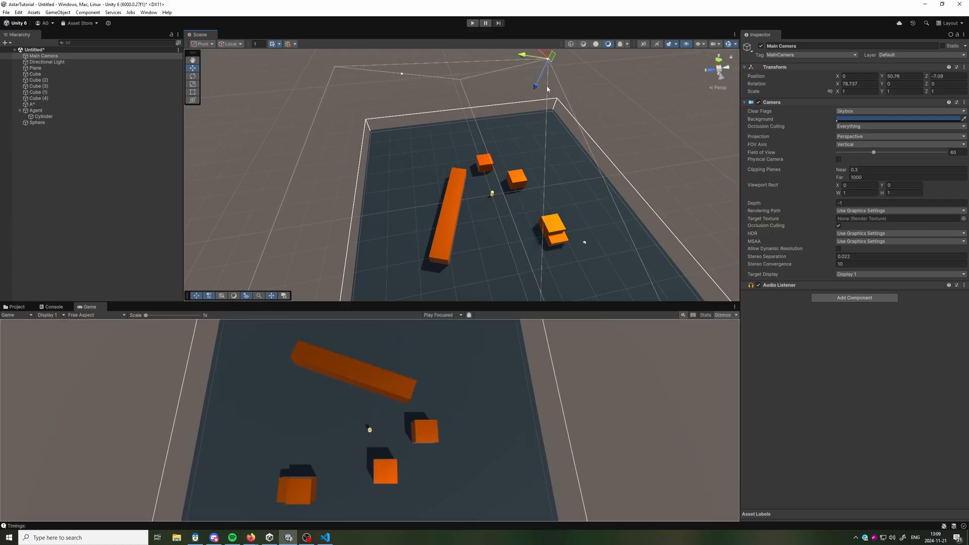
Play the scene and set the Agent's Movement Debug Rendering to Path to watch its route to the cursor.
key(ctrl+p)
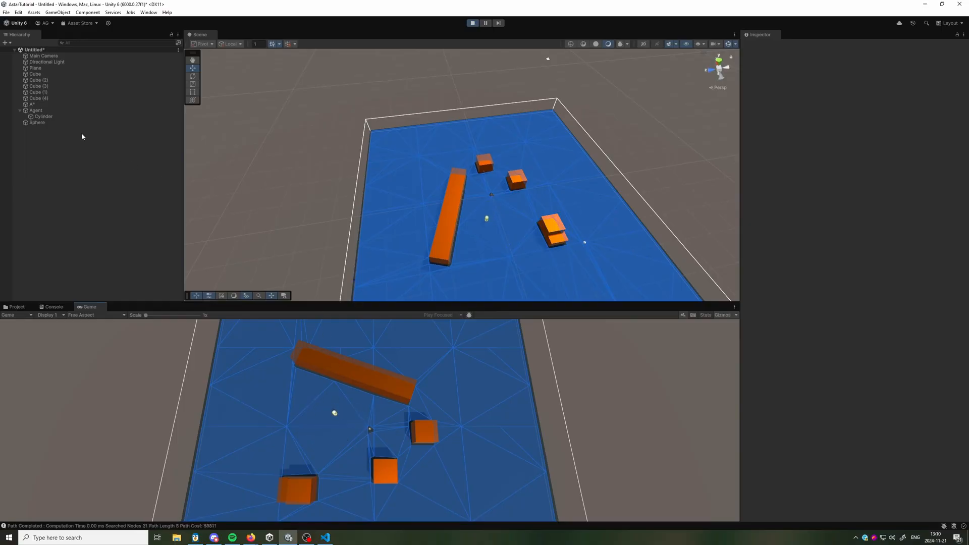
click(68, 111)
click(865, 353)
click(857, 421)
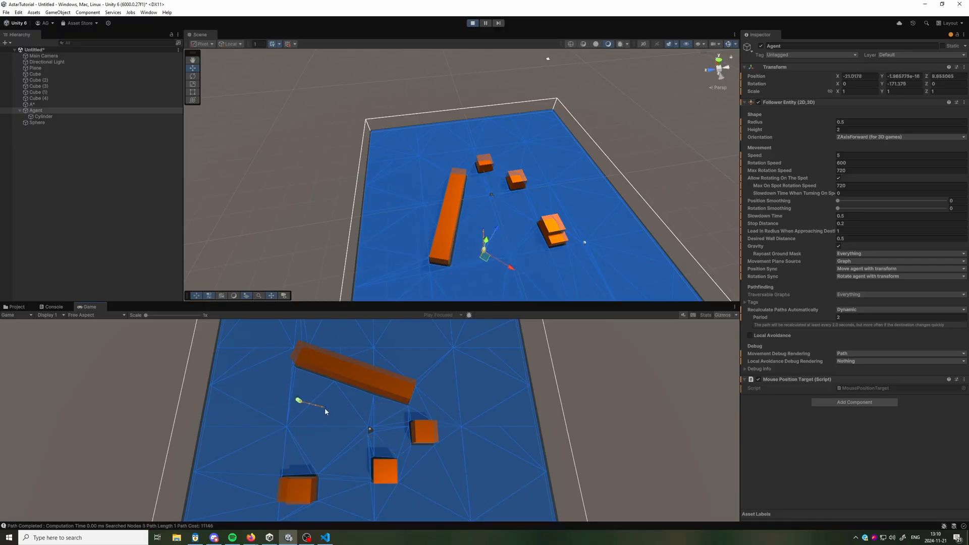
Examine the navmesh around the Agent's starting position in the Scene view, and stop playing the scene.
right_drag(516, 174, 553, 181)
key(w)
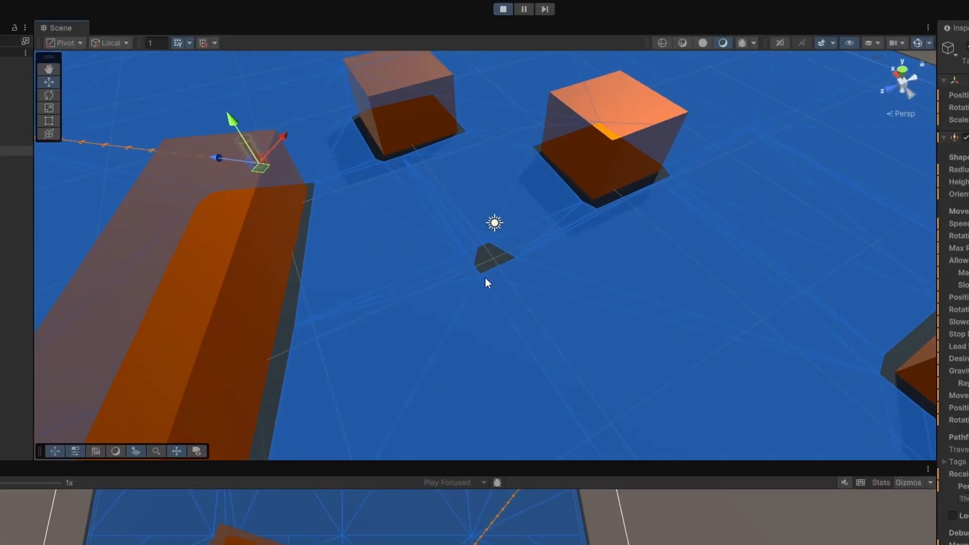
click(504, 10)
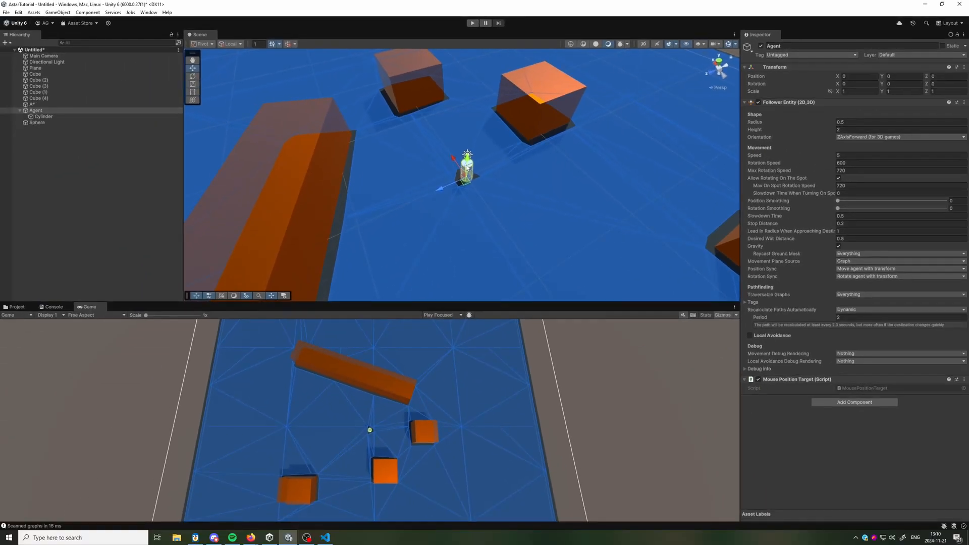
Exclude the TransparentFX layer from the Layer Mask of the A* object's Recast Graph.
click(44, 104)
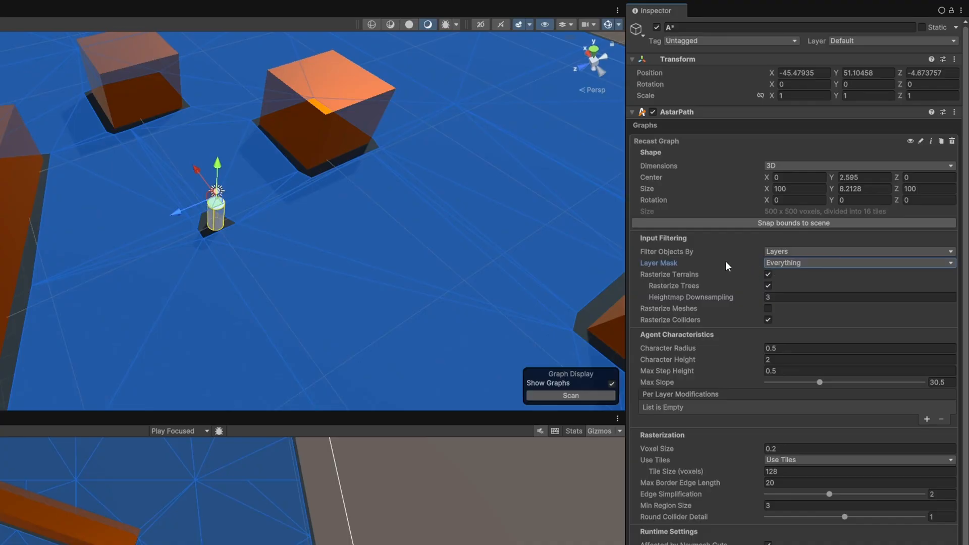
click(773, 262)
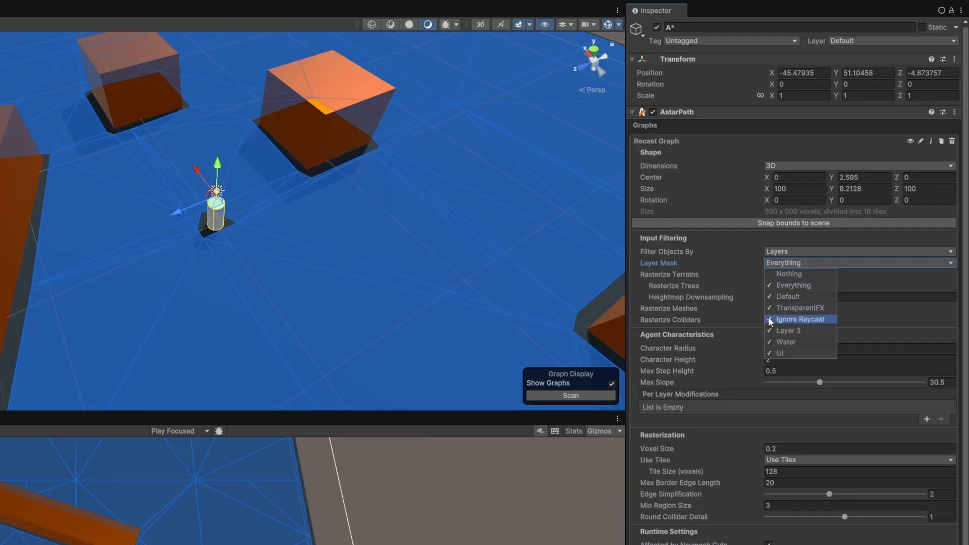
click(789, 309)
click(704, 273)
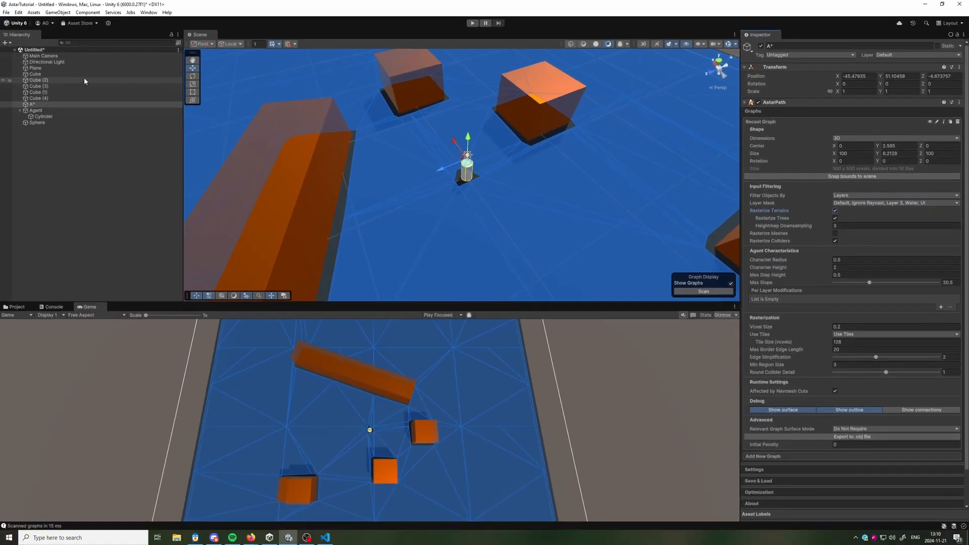
Set the layer of the Agent and its child objects to TransparentFX.
click(76, 110)
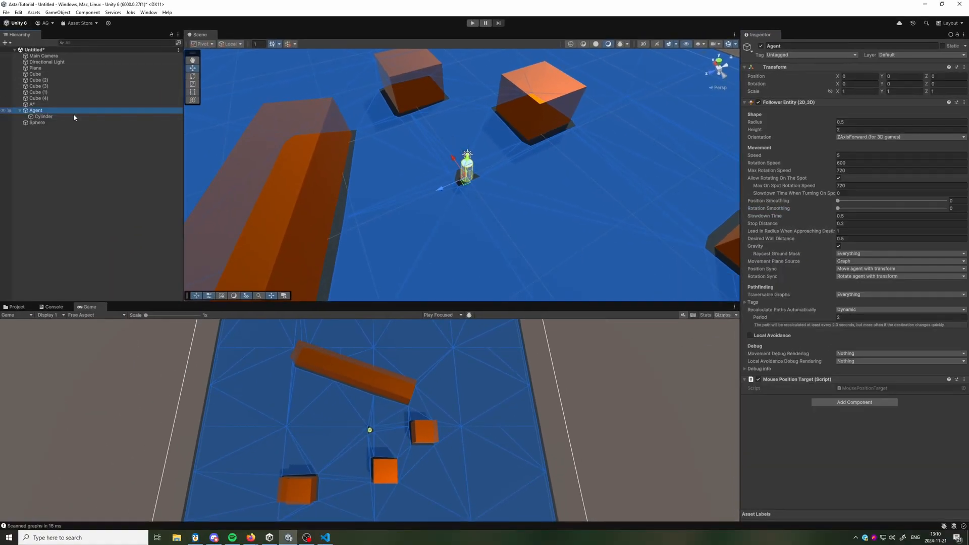
click(889, 55)
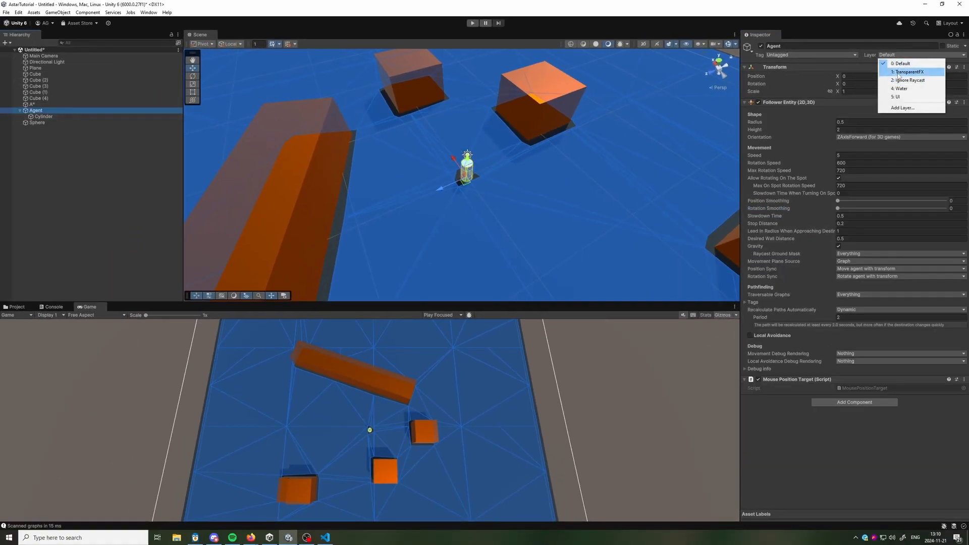
click(901, 72)
click(455, 284)
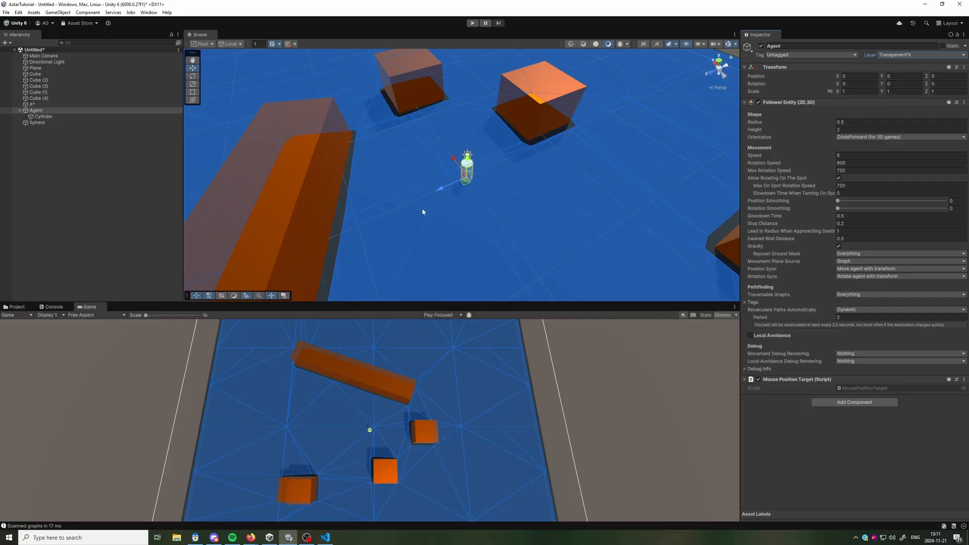
alt+drag(440, 186, 566, 185)
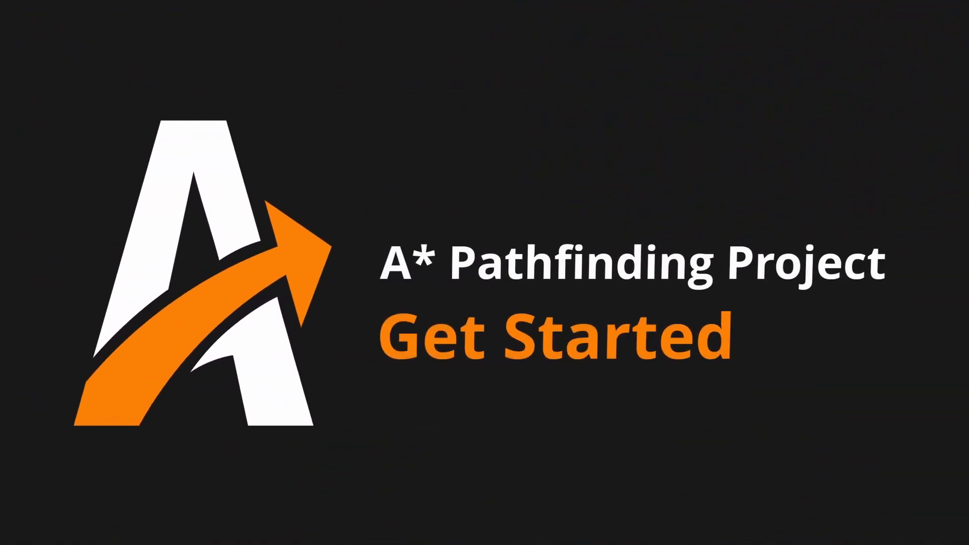